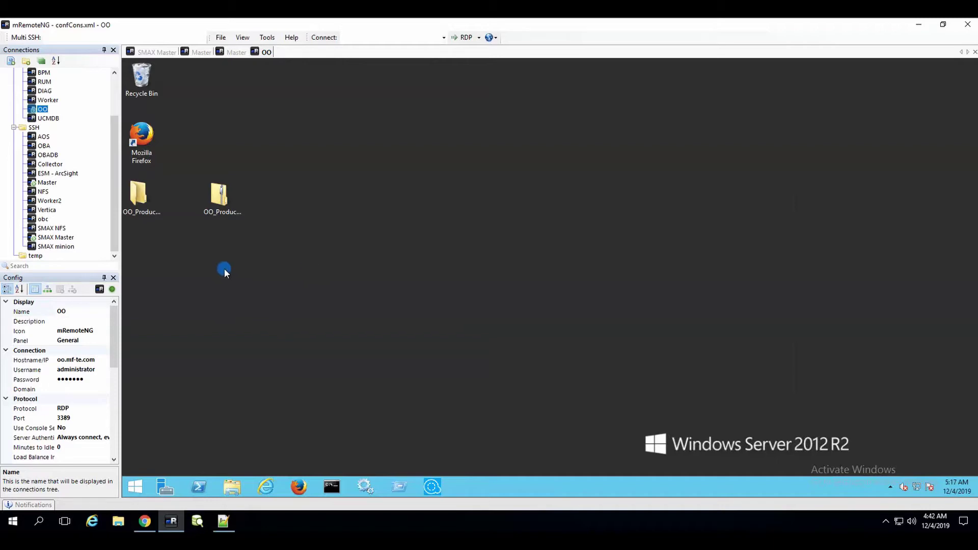
- Inspect the OBM site's invalid certificate and site settings from the Not secure indicator
click(145, 521)
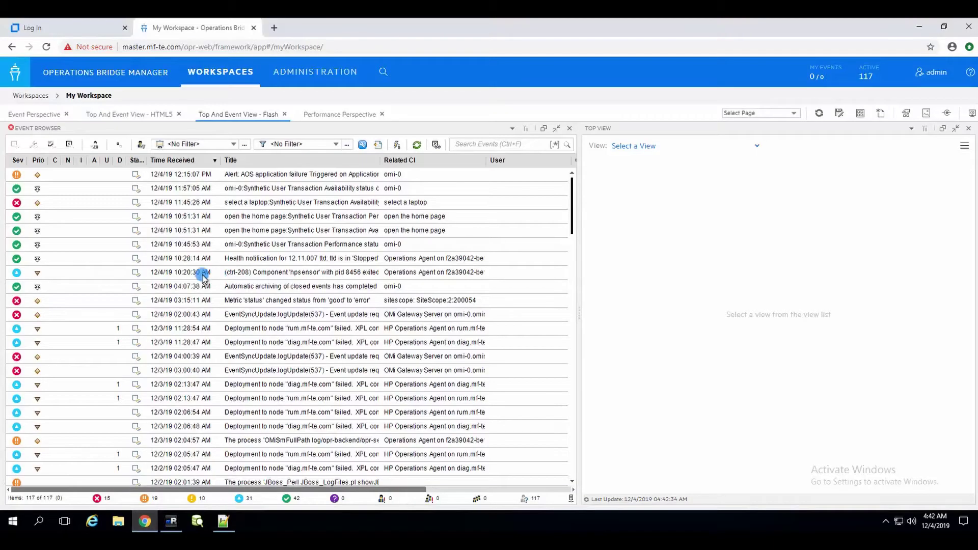
click(95, 47)
click(111, 188)
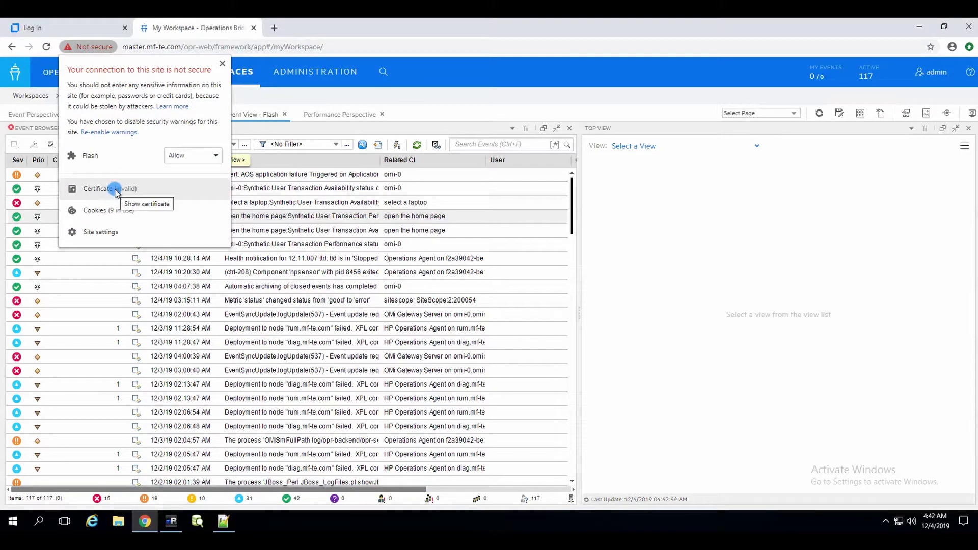
click(101, 231)
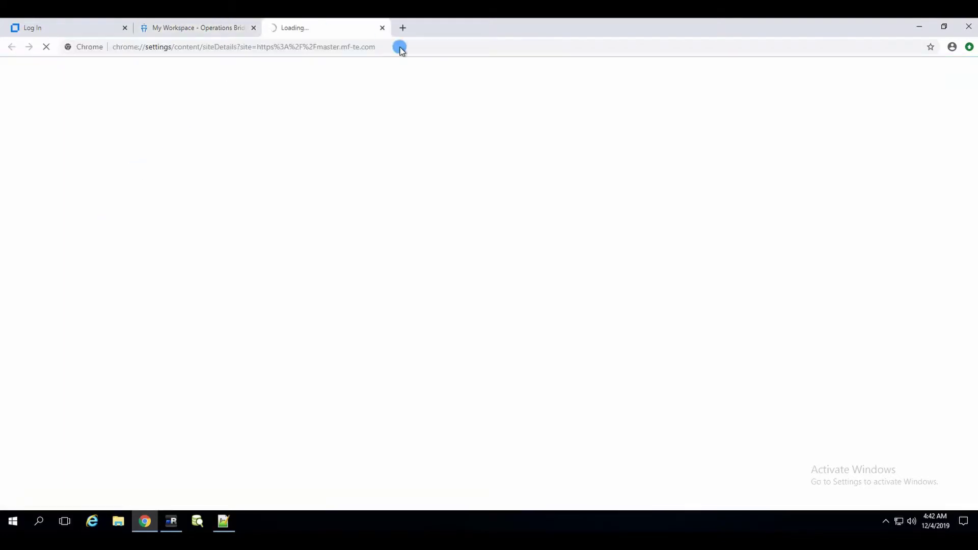
click(385, 28)
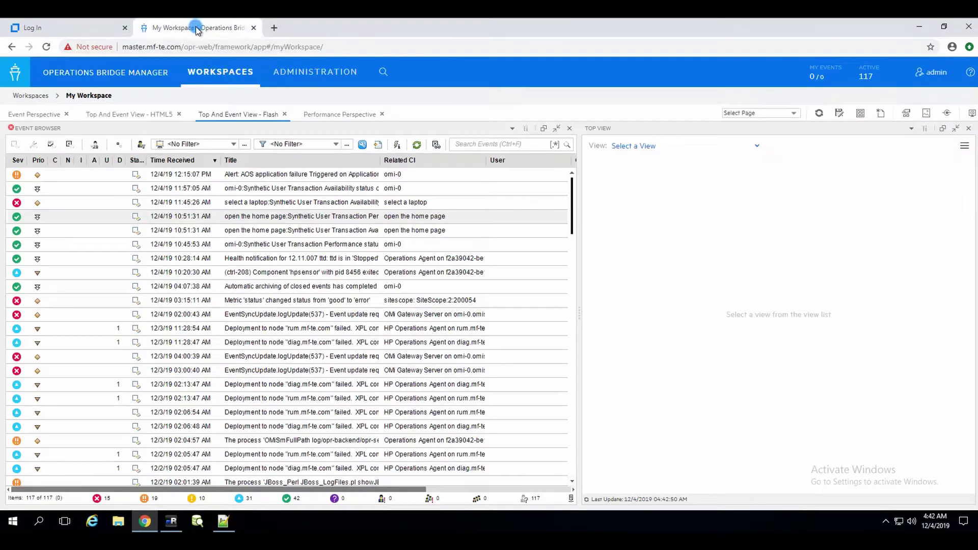
- Reopen the certificate, review its Details fields, cancel the file export, and close it
click(85, 46)
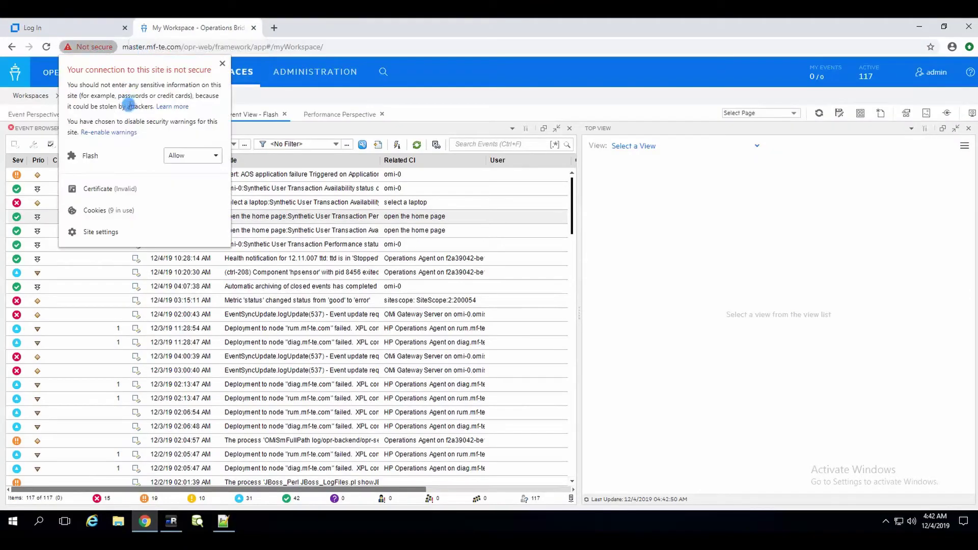
click(92, 190)
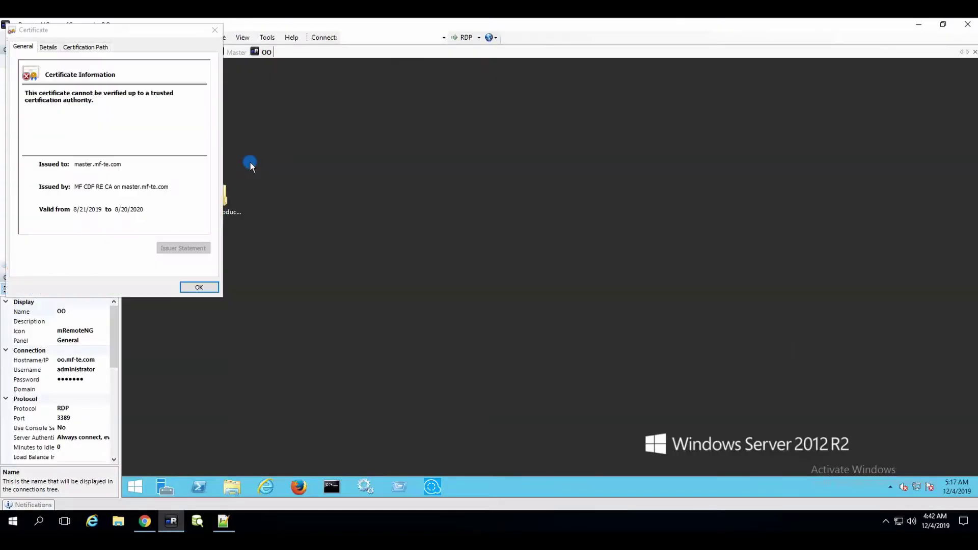
click(44, 48)
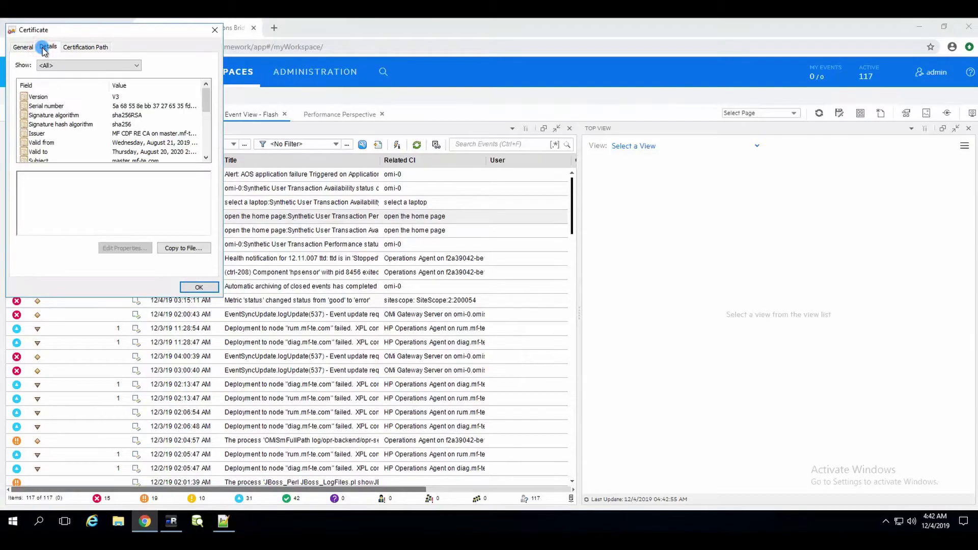
click(184, 248)
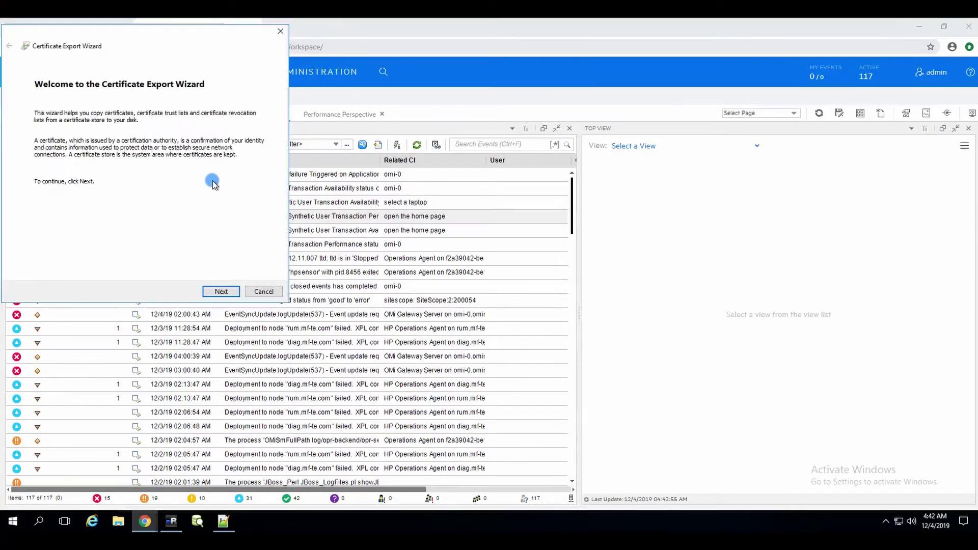
click(261, 292)
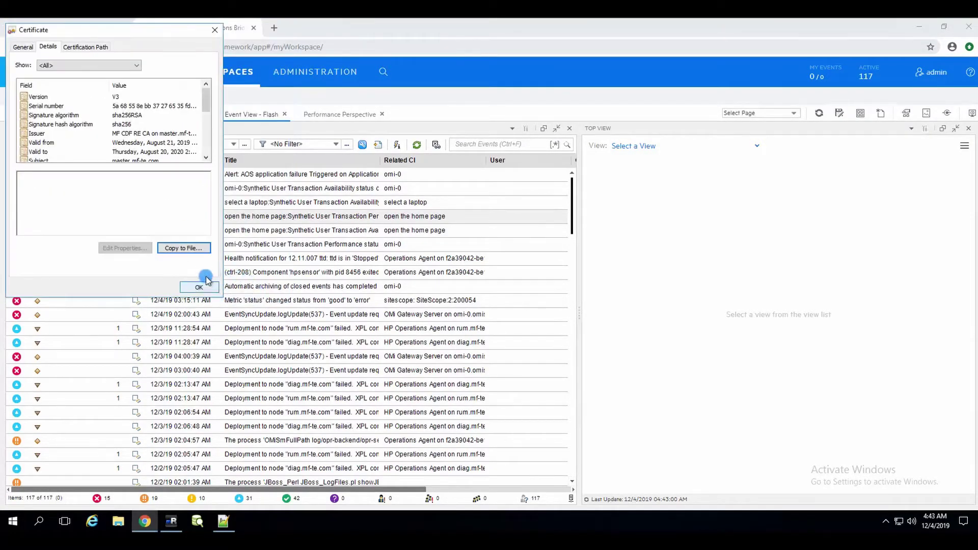
click(216, 33)
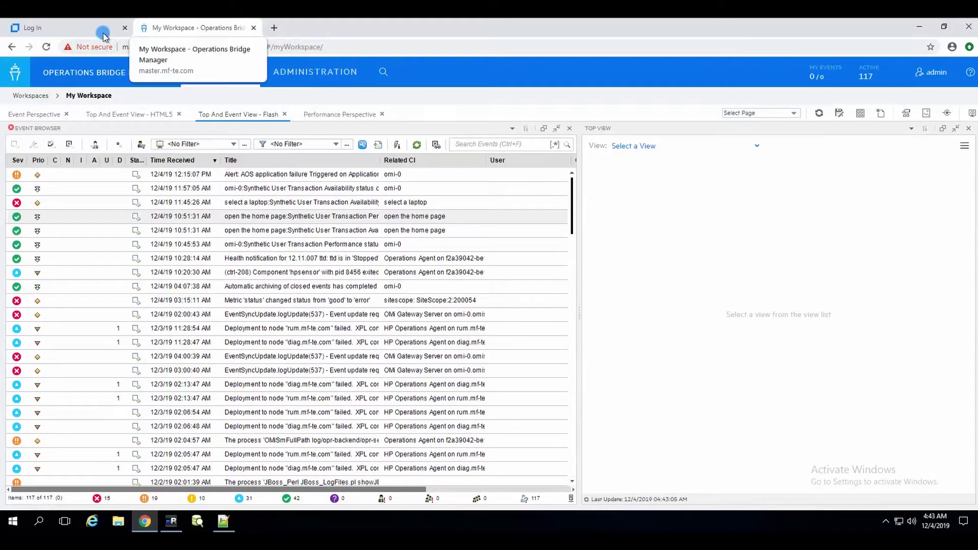
click(79, 27)
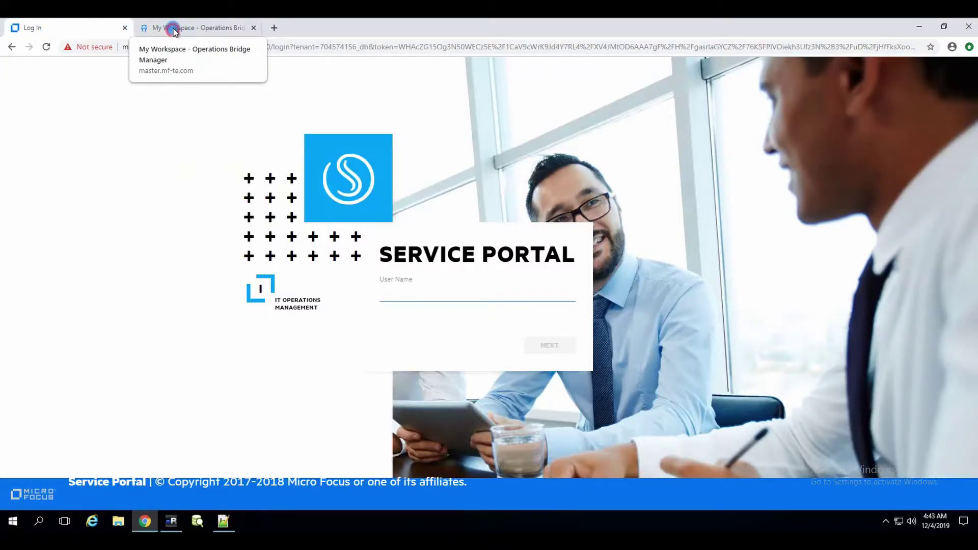
click(169, 27)
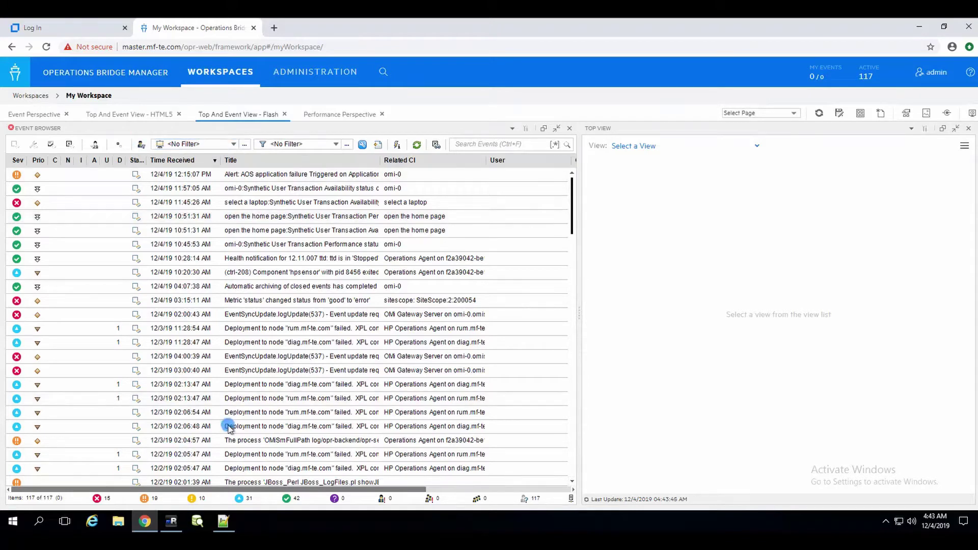
- Open Endpoint Credentials on the OO remote server and select the OBM credential's user name
click(168, 523)
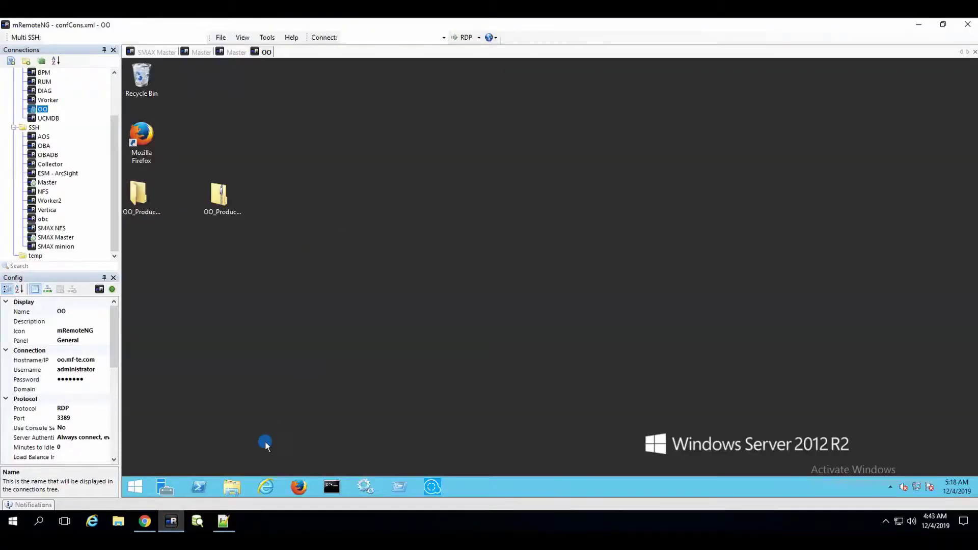
click(140, 488)
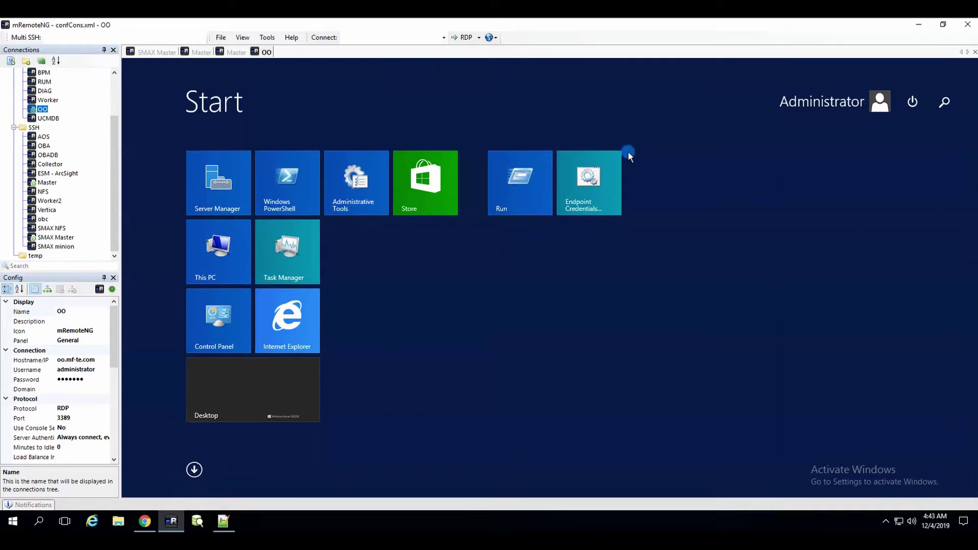
click(602, 160)
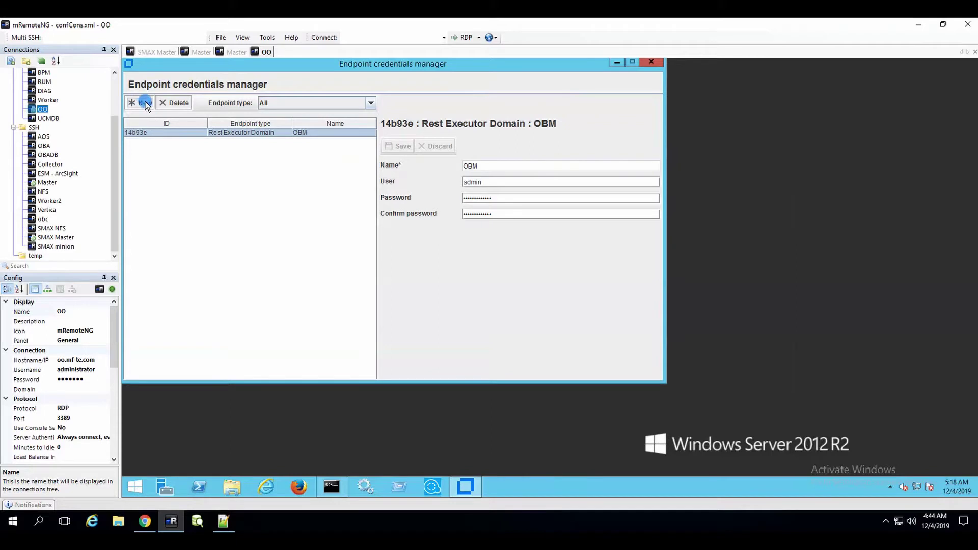
click(504, 182)
- Log into the Service Portal with the agent's user name and pasted account password
click(145, 521)
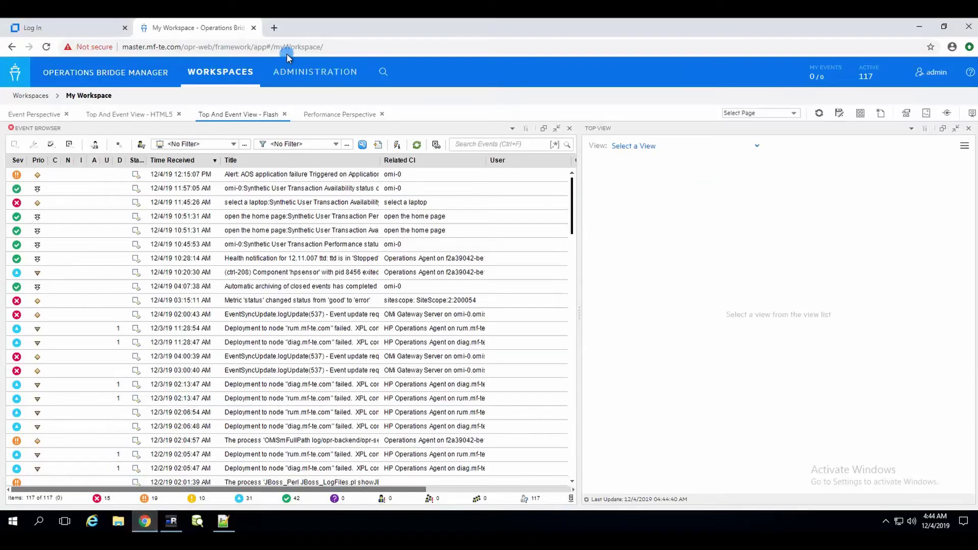
click(68, 30)
click(395, 297)
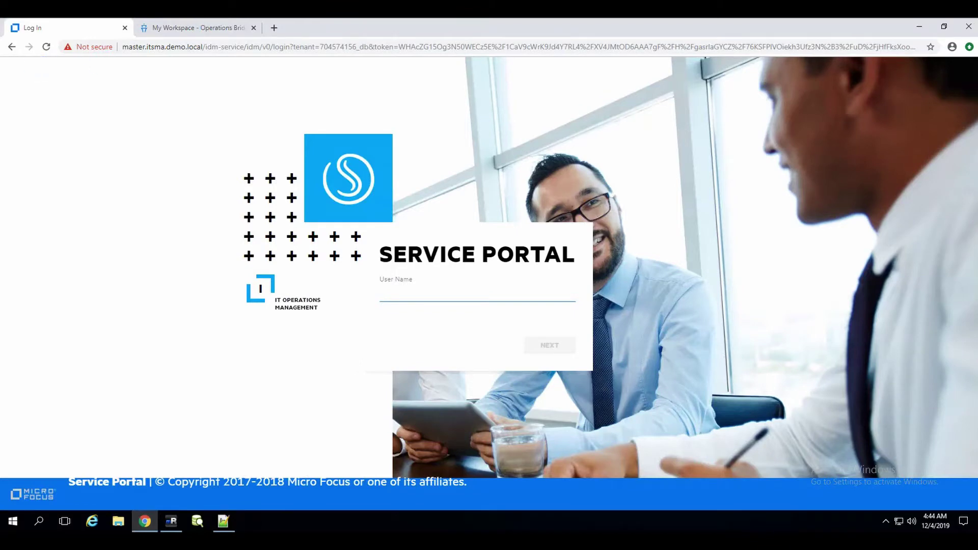
click(396, 296)
click(559, 343)
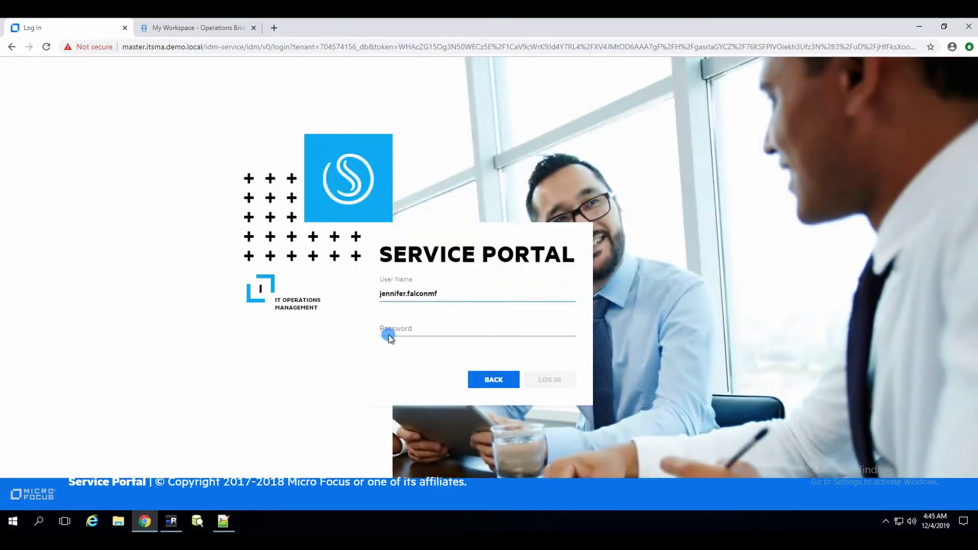
click(394, 331)
key(ctrl+v)
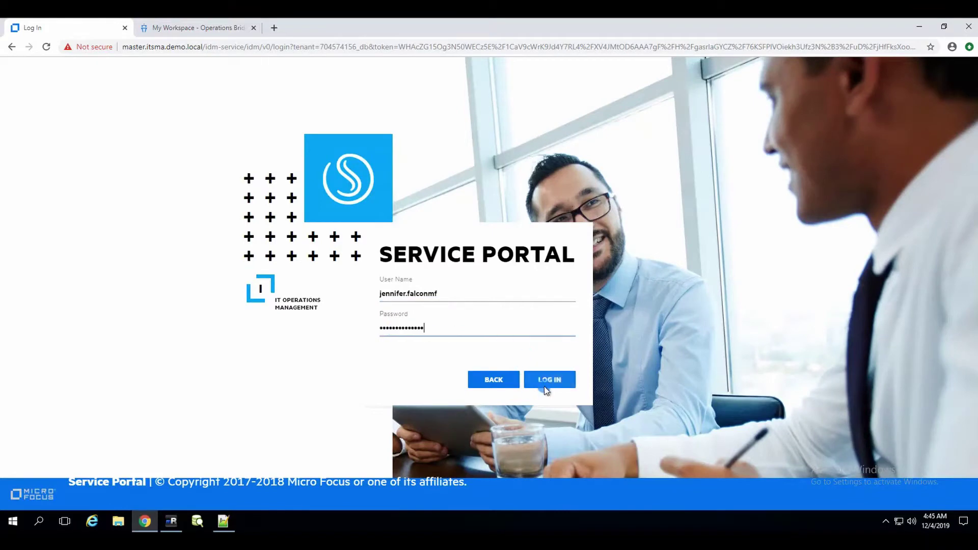
click(550, 381)
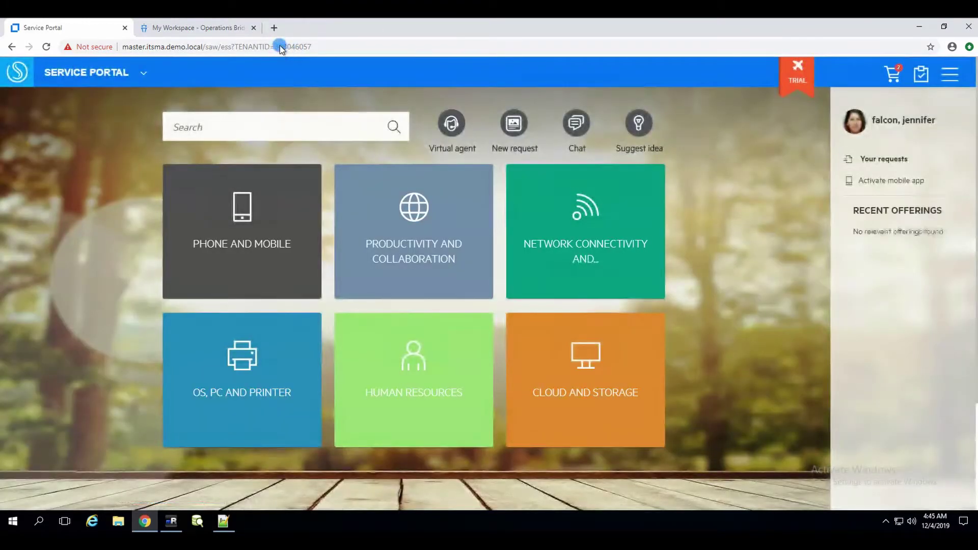
- Copy the TENANTID value from the portal URL into a new Notepad++ tab
click(281, 47)
click(293, 47)
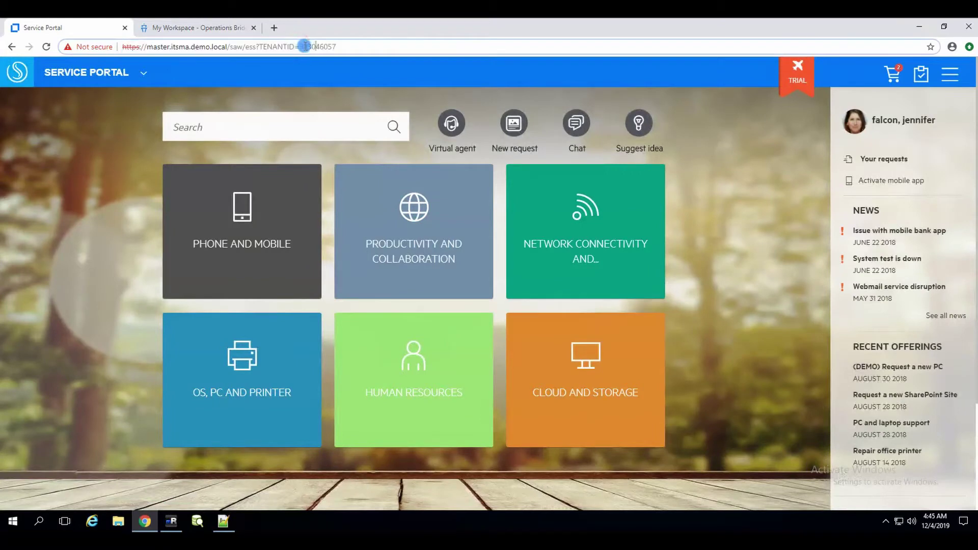
click(339, 46)
drag(339, 47, 304, 47)
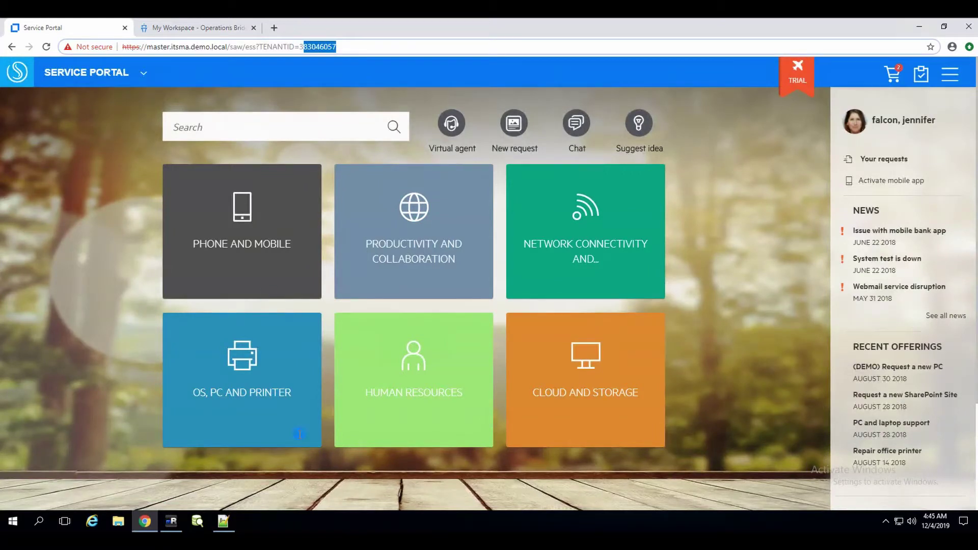
click(223, 521)
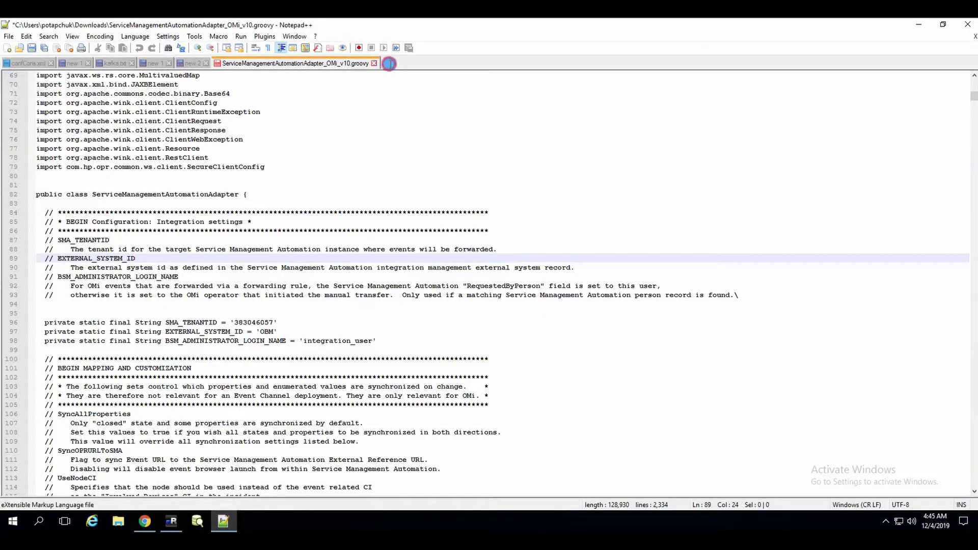
double_click(387, 64)
key(ctrl+v)
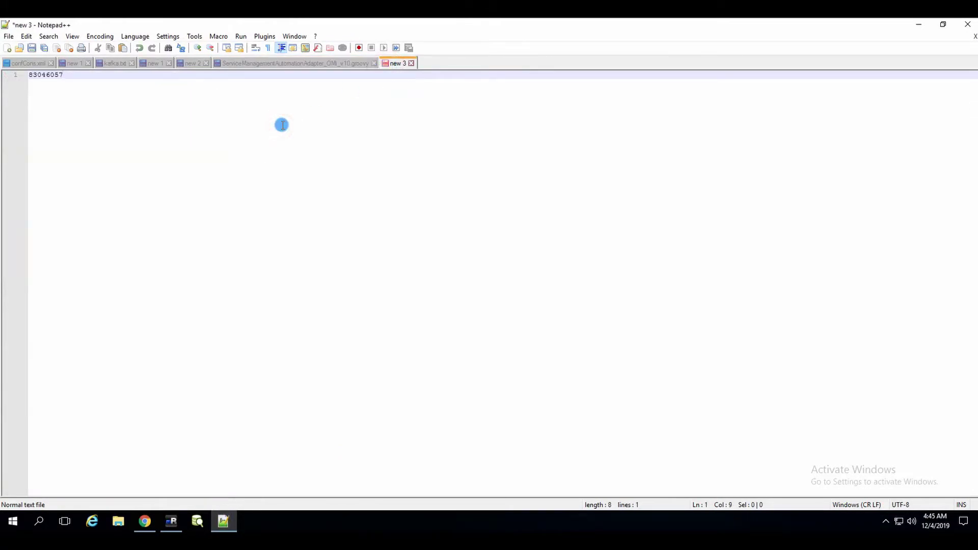
click(141, 525)
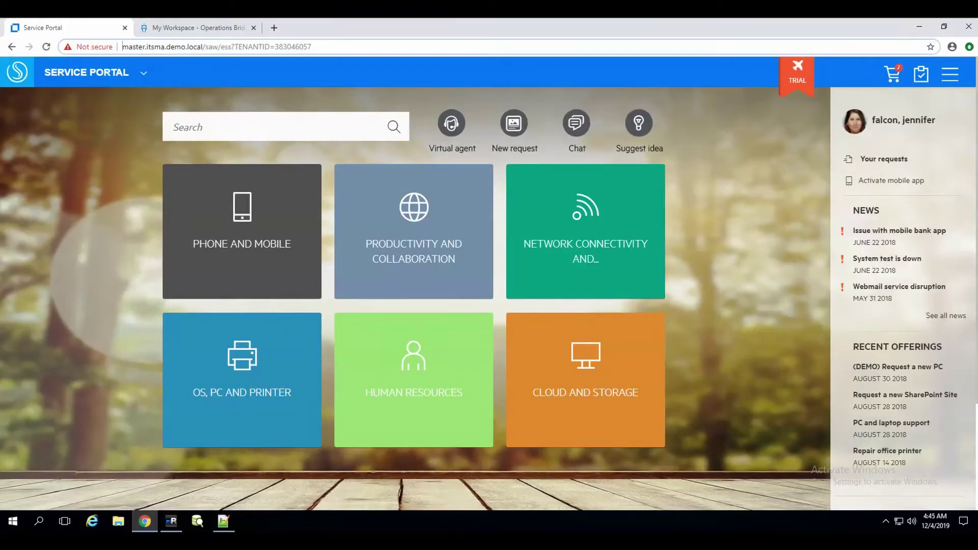
- Switch from the Service Portal to the SMAX agent interface
click(110, 69)
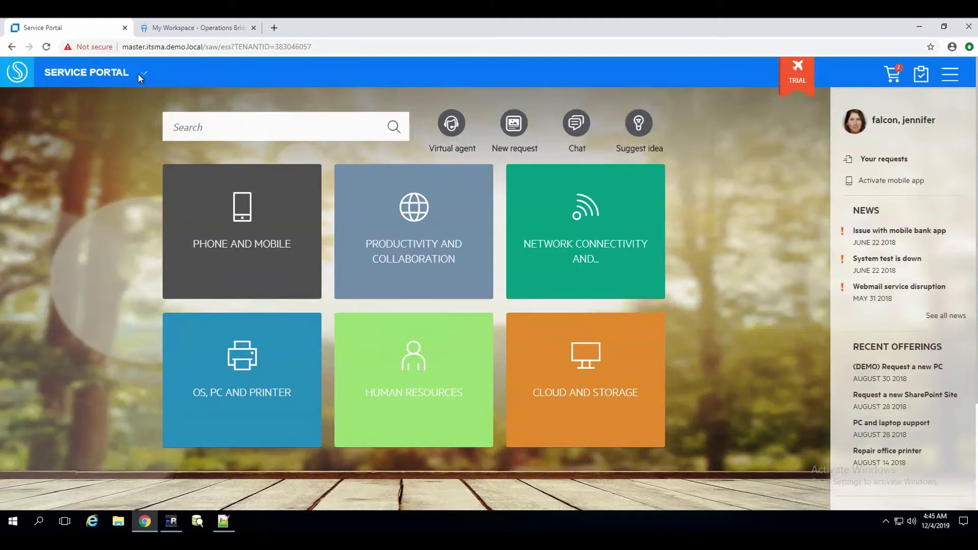
click(144, 74)
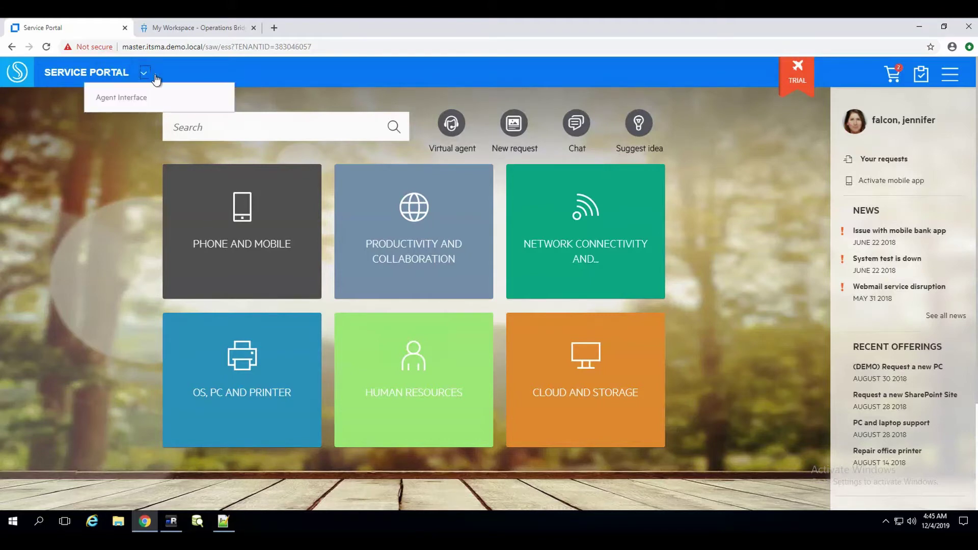
click(137, 96)
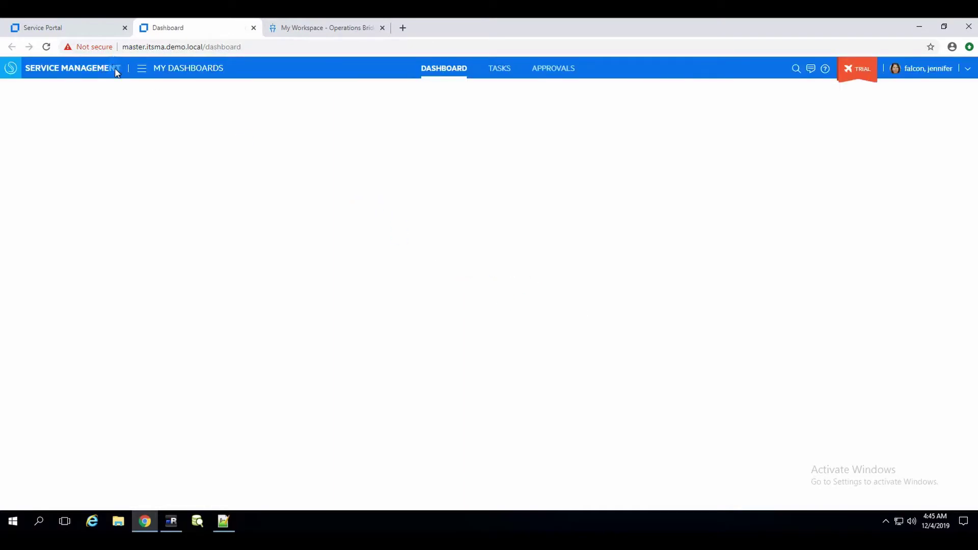
- Open Administration > Utilities > Integration to view the disconnected agent
click(142, 71)
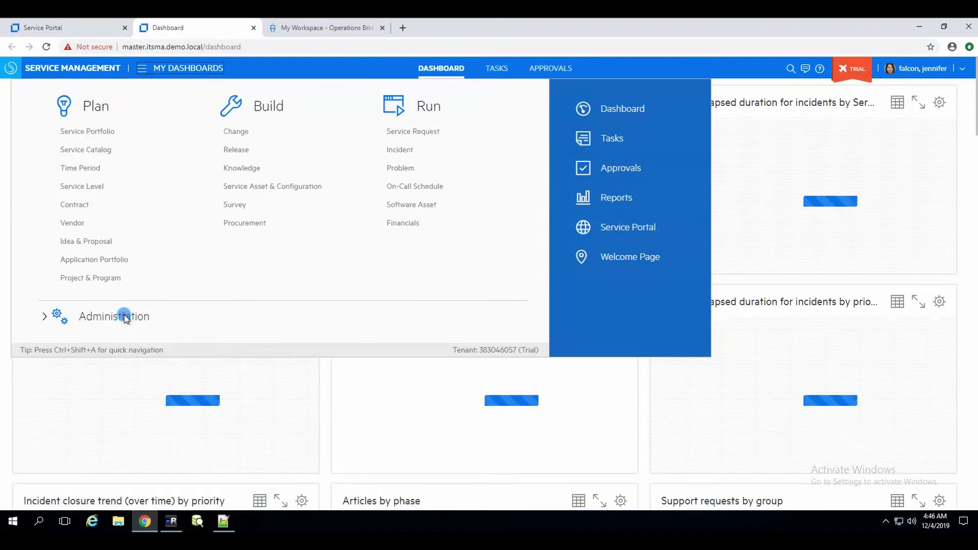
click(123, 316)
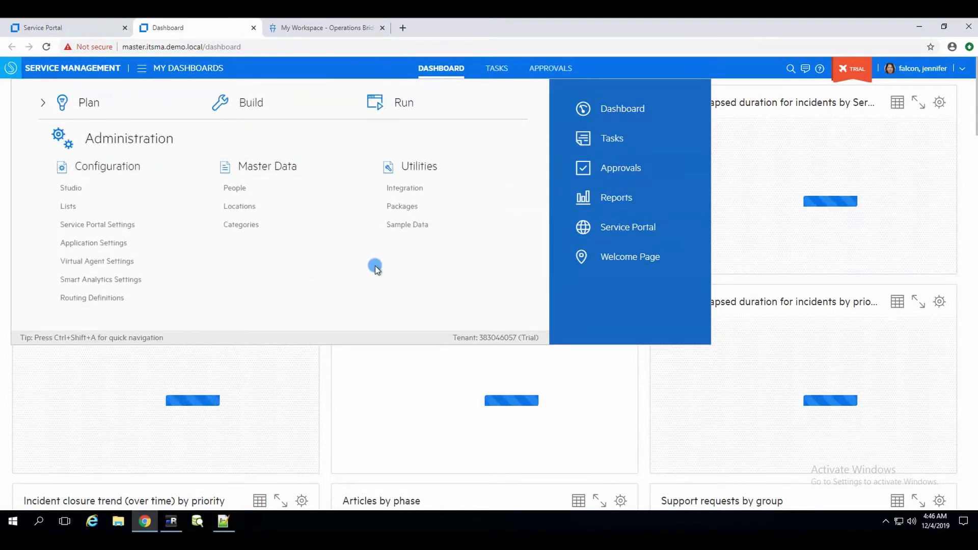
click(407, 189)
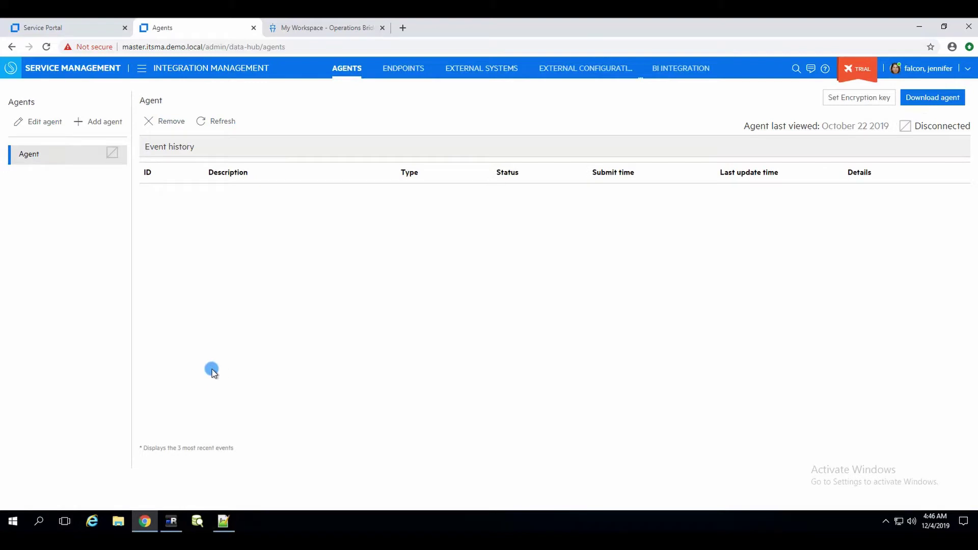
click(171, 521)
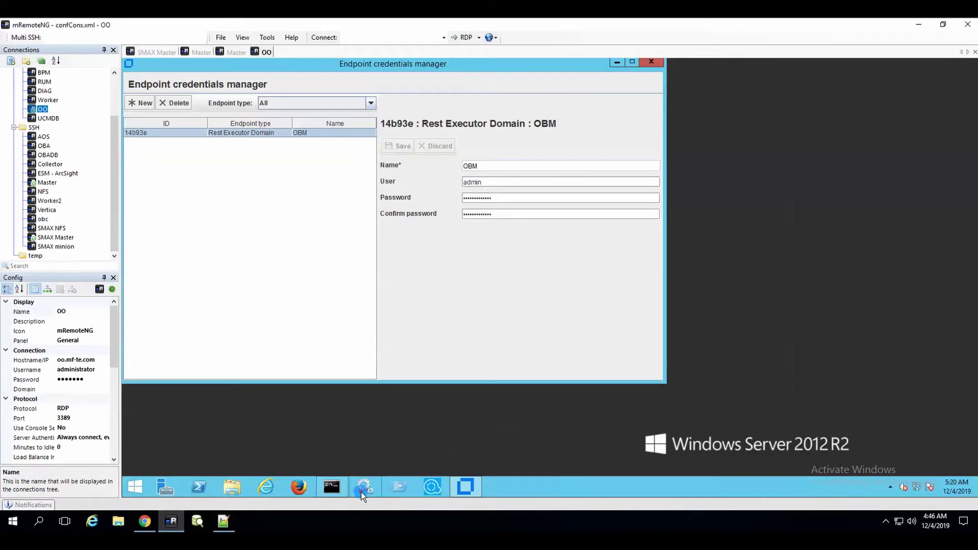
- Restart the On-Premise Bridge Agent service in the remote server's Services console
click(393, 272)
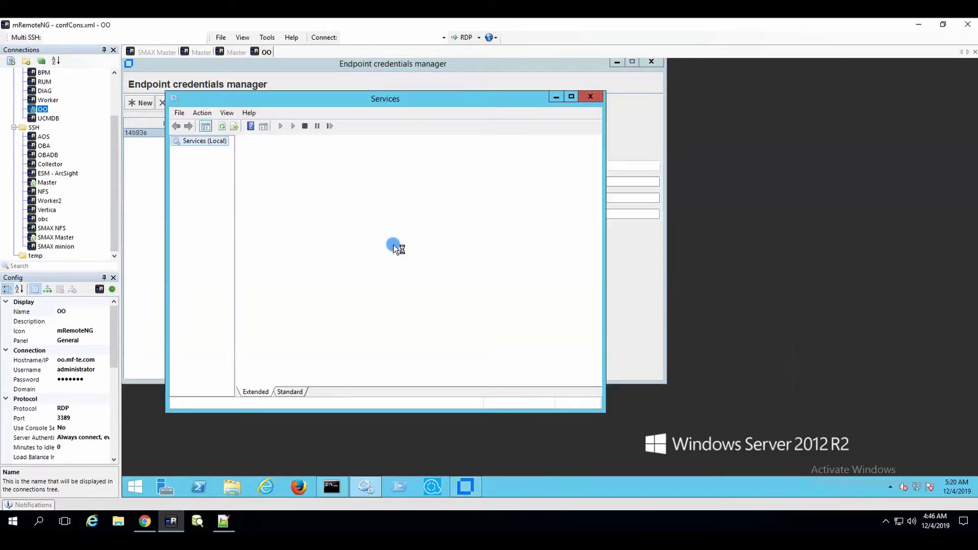
click(395, 247)
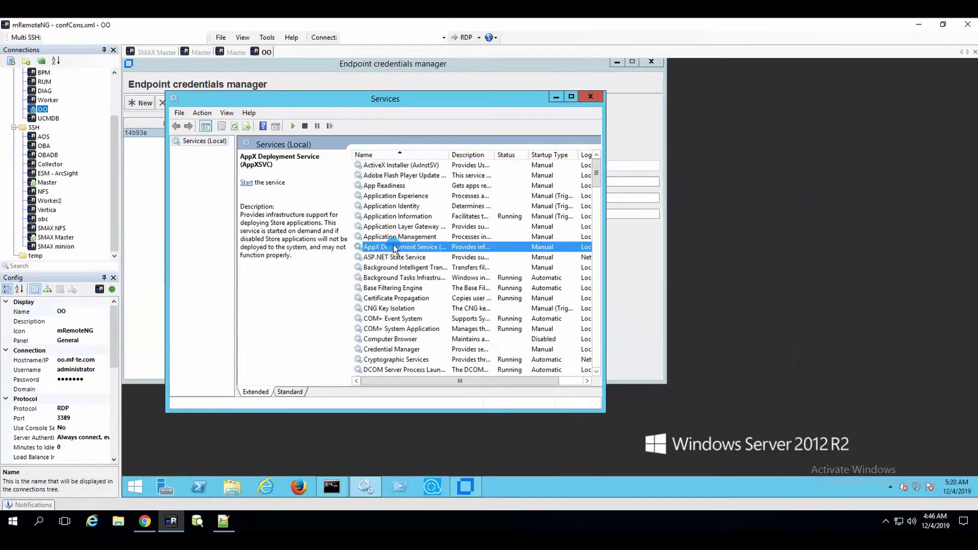
text(op)
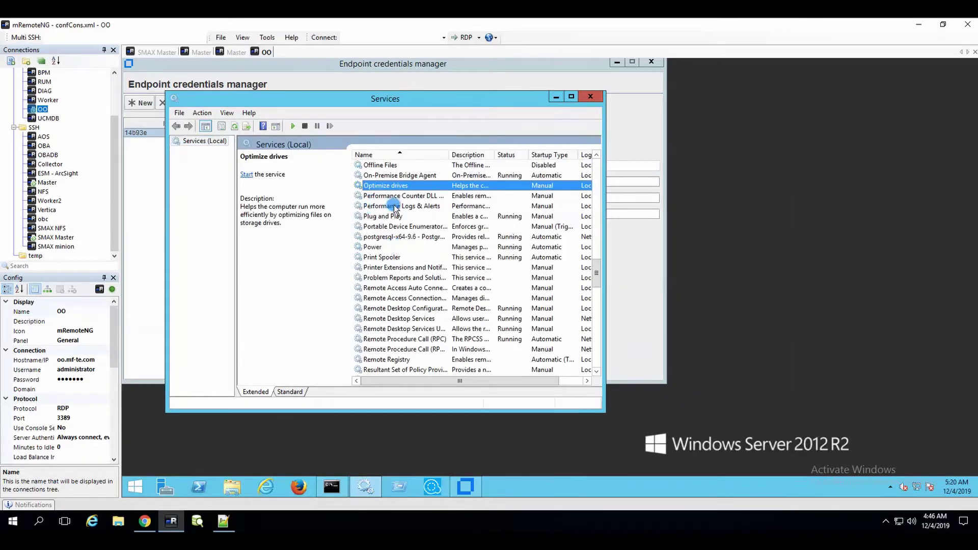
click(409, 176)
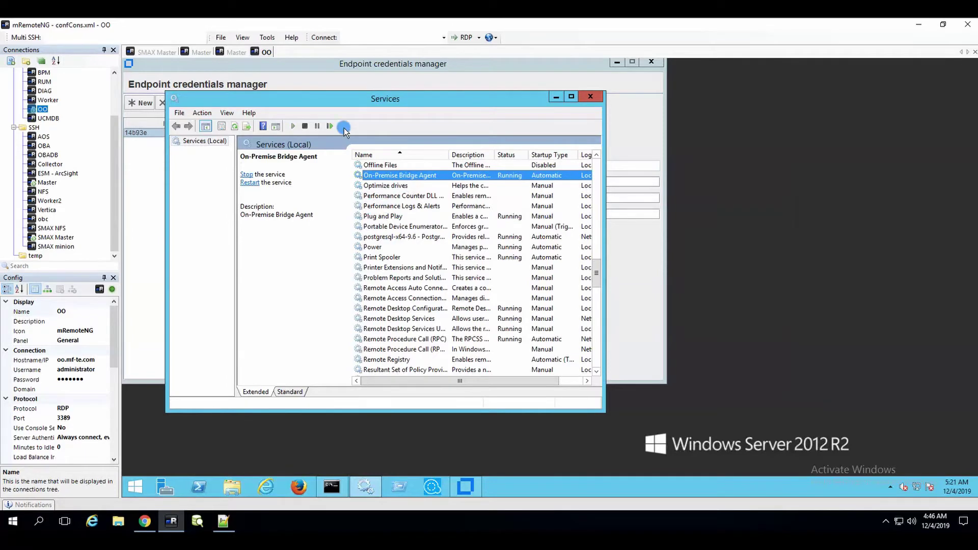
click(305, 126)
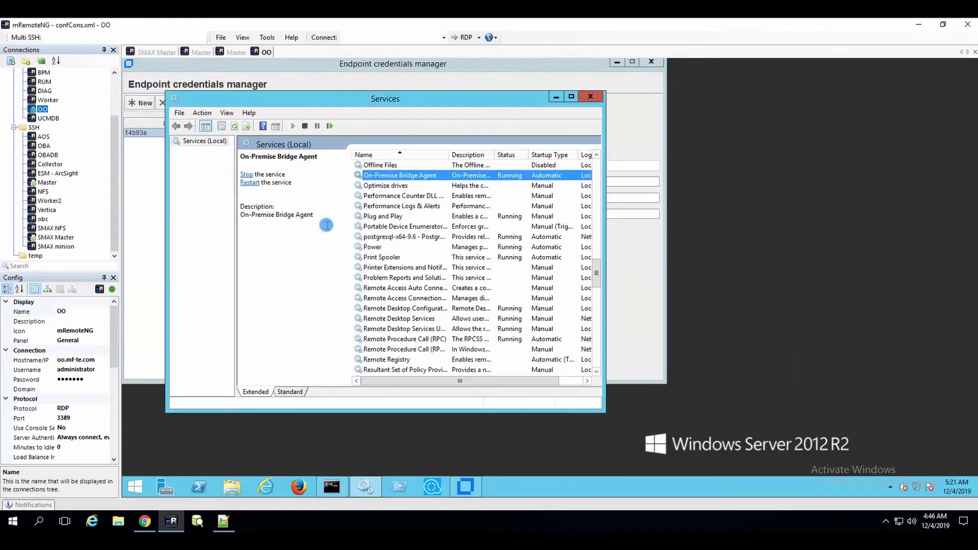
click(145, 528)
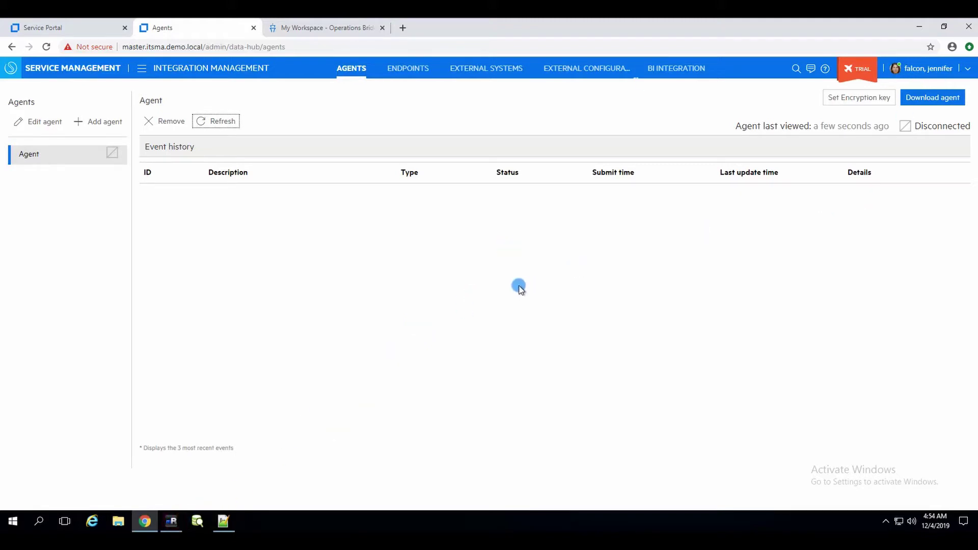
click(171, 521)
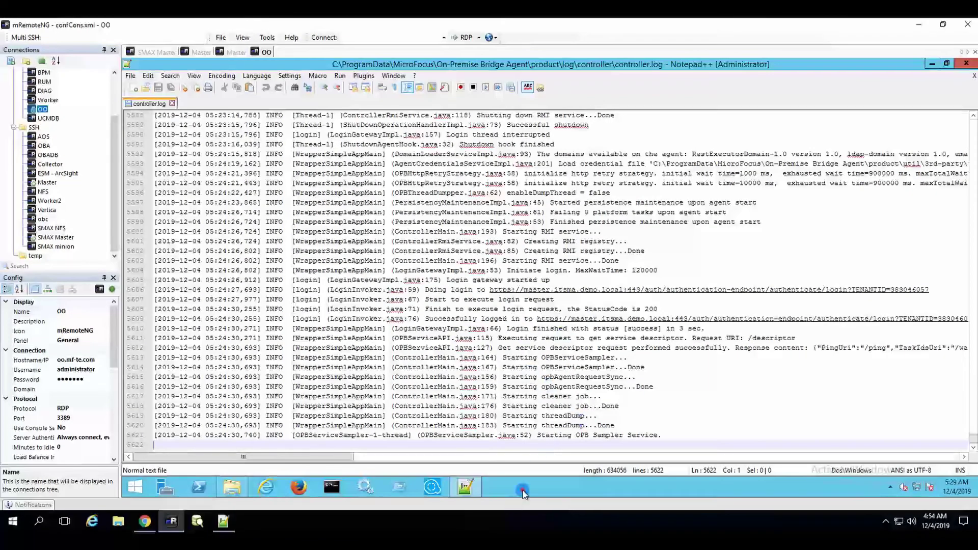
click(464, 492)
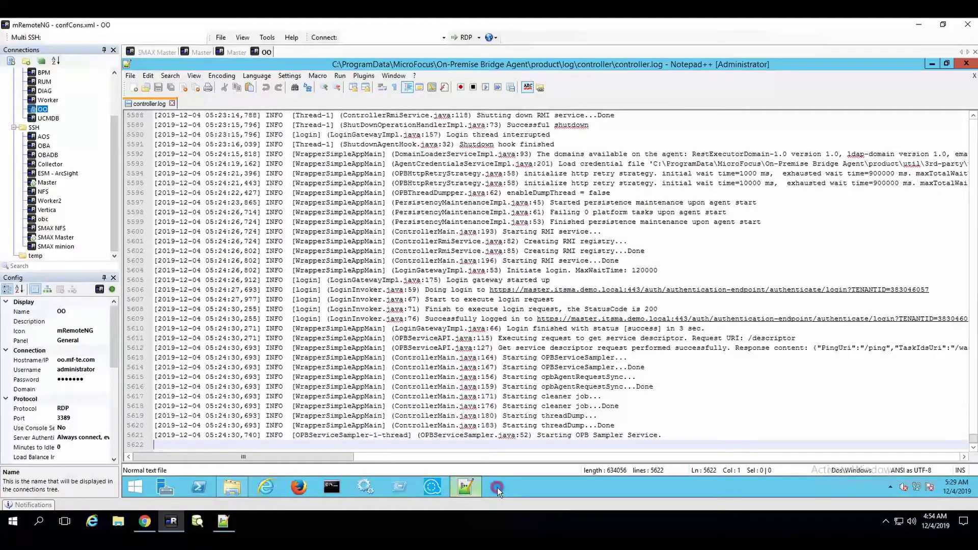
click(148, 516)
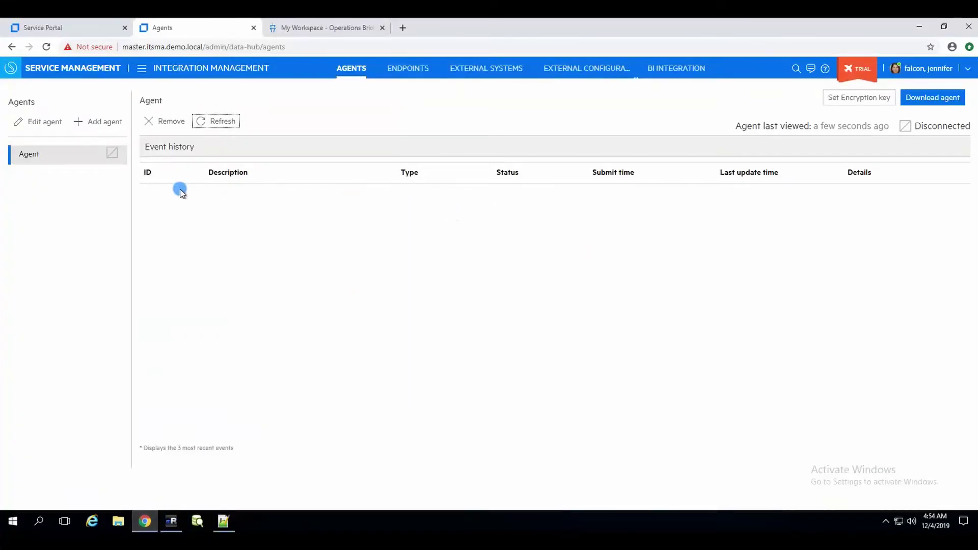
click(213, 121)
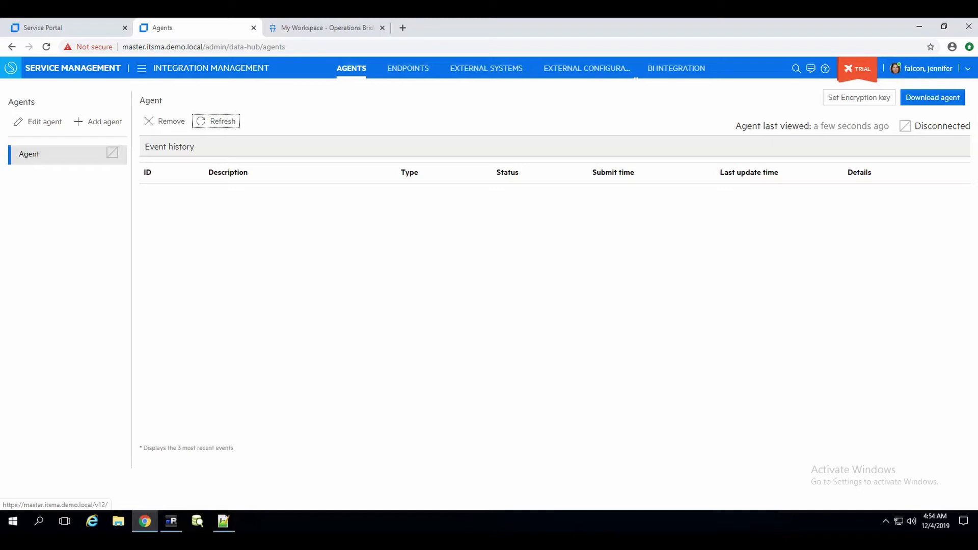
- Add a Rest Executor 1.0 endpoint named Agent, running on the Agent agent
click(410, 73)
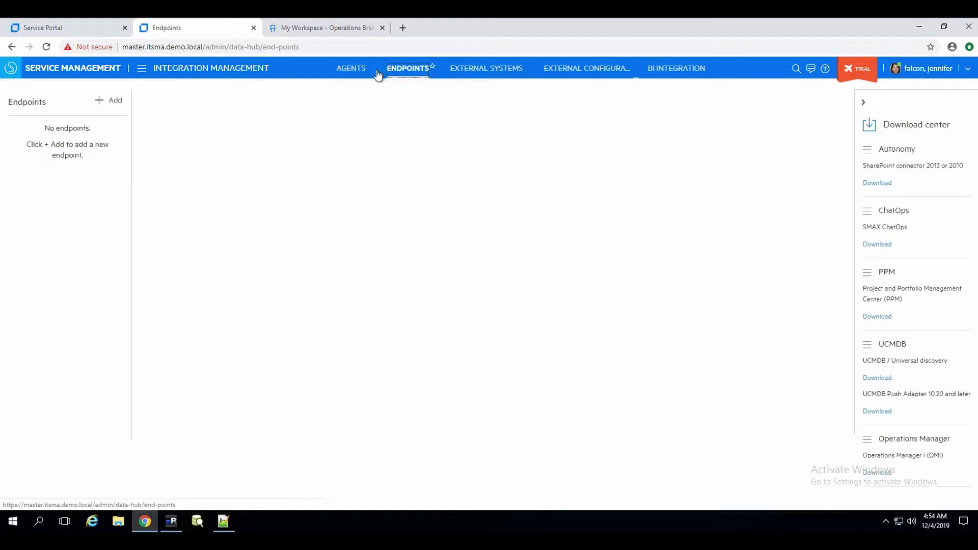
click(101, 102)
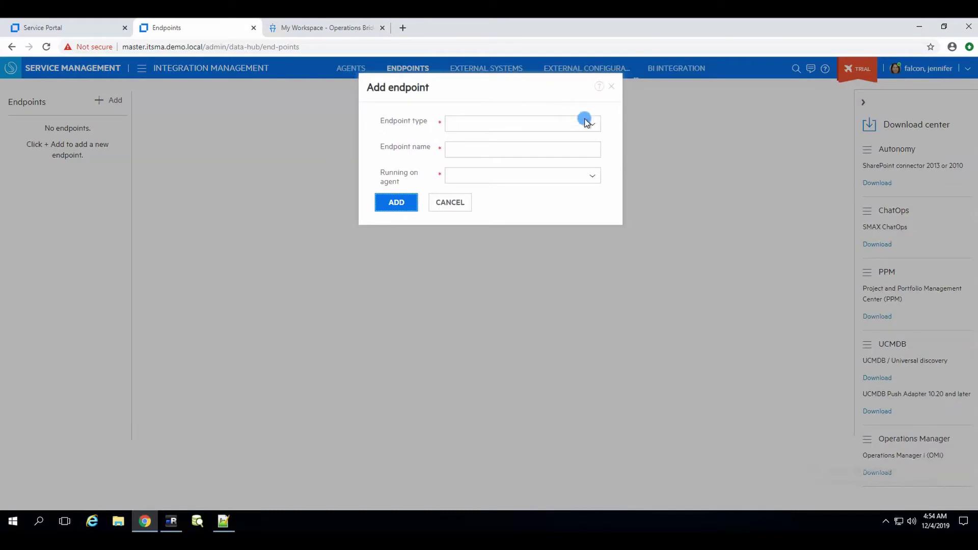
click(565, 124)
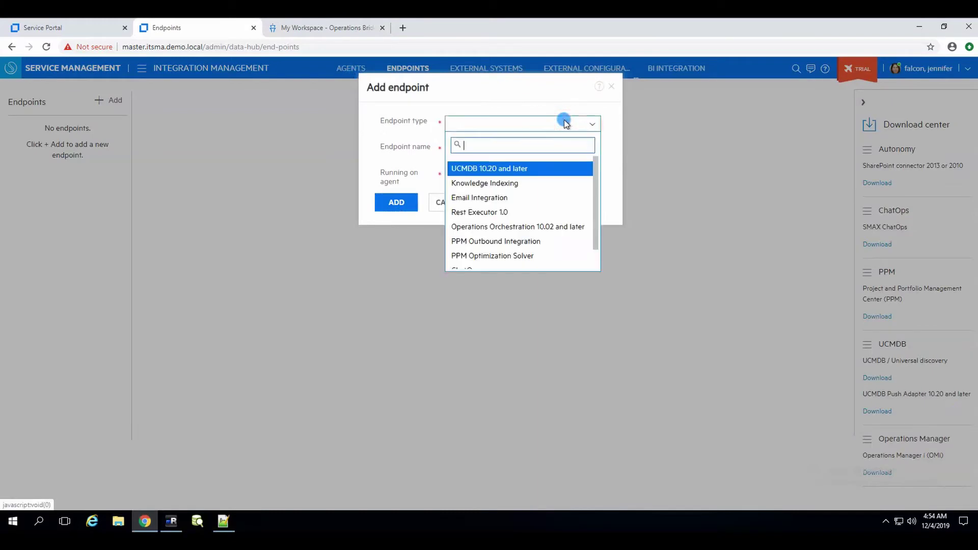
scroll(558, 192, down, 1)
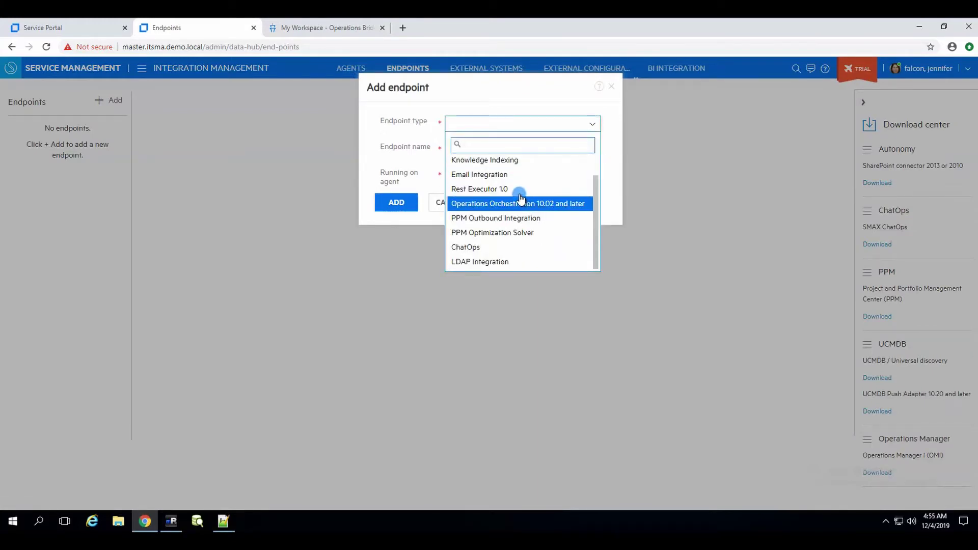
click(504, 191)
click(497, 151)
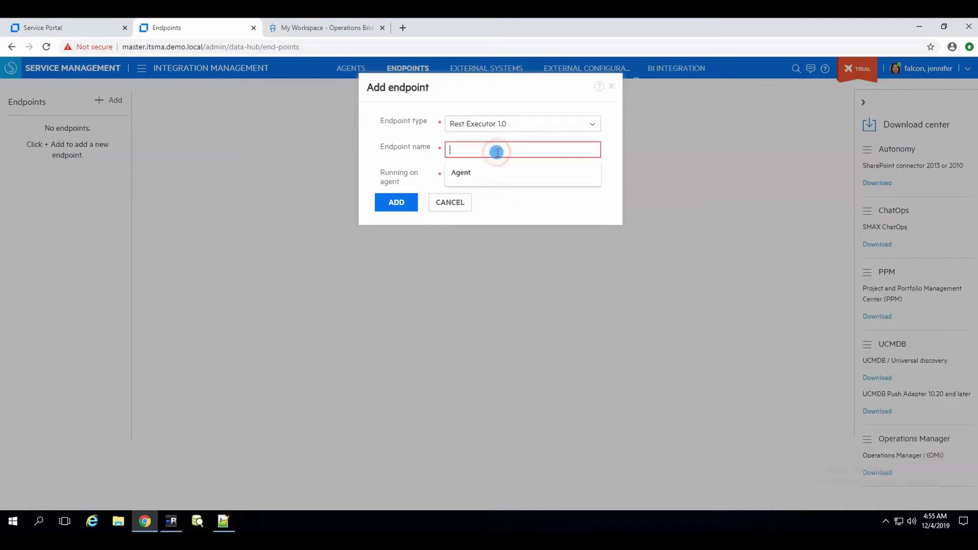
click(464, 171)
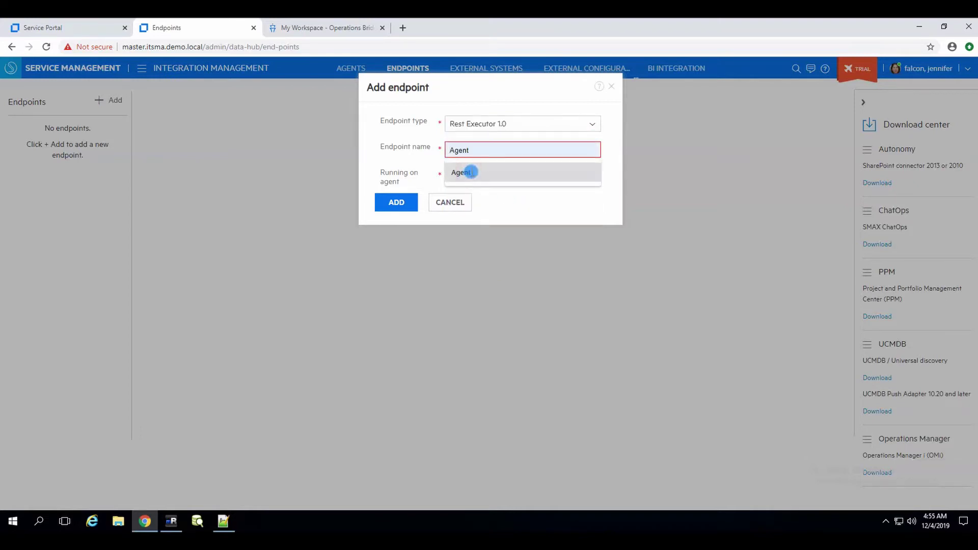
click(473, 174)
click(473, 199)
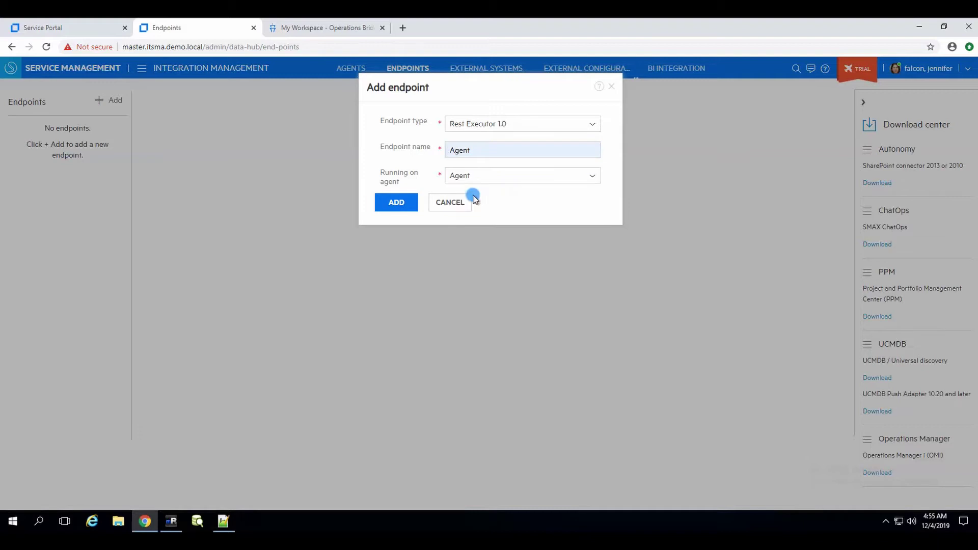
click(408, 203)
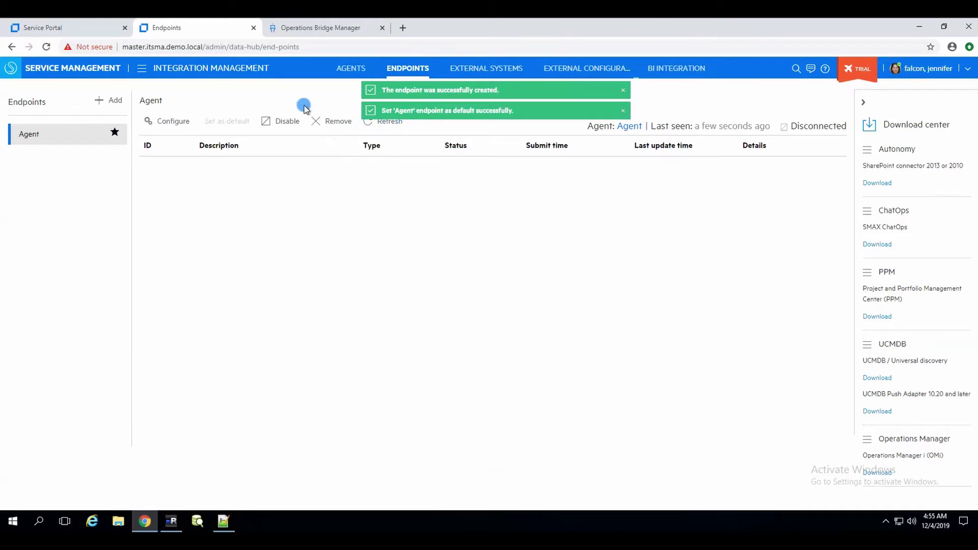
click(158, 120)
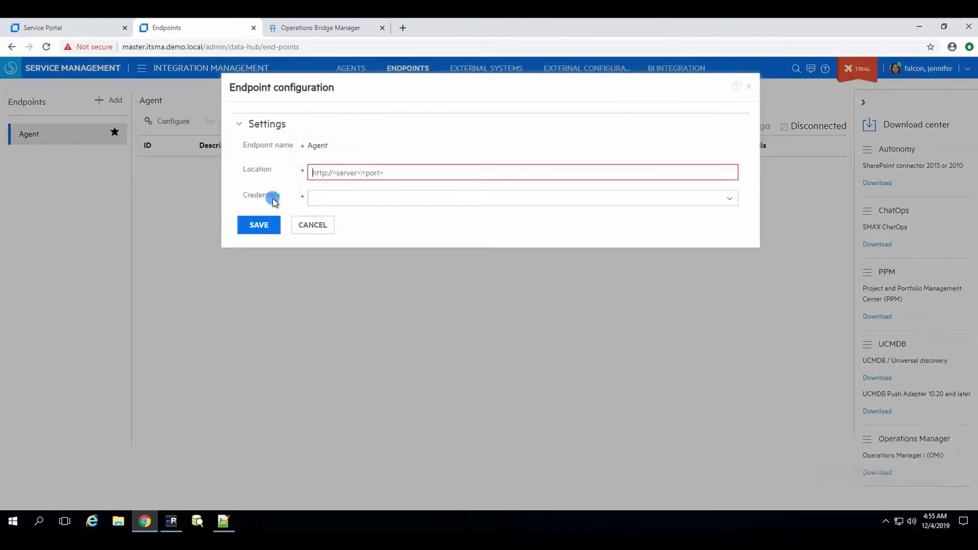
click(406, 171)
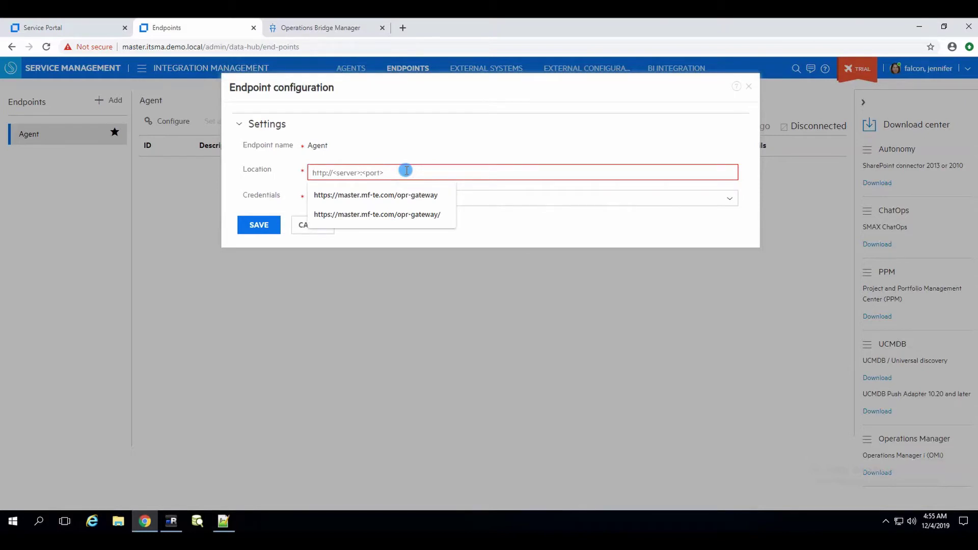
click(427, 201)
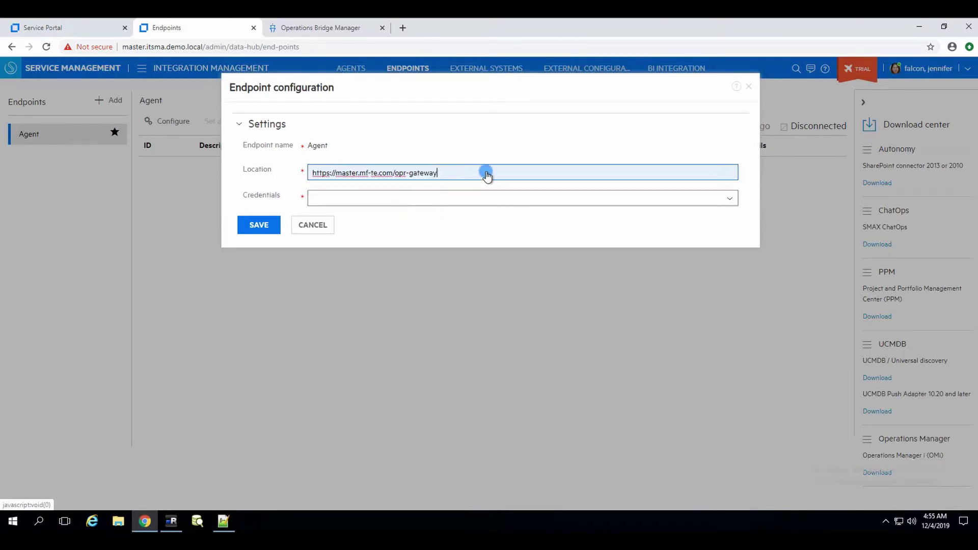
click(450, 169)
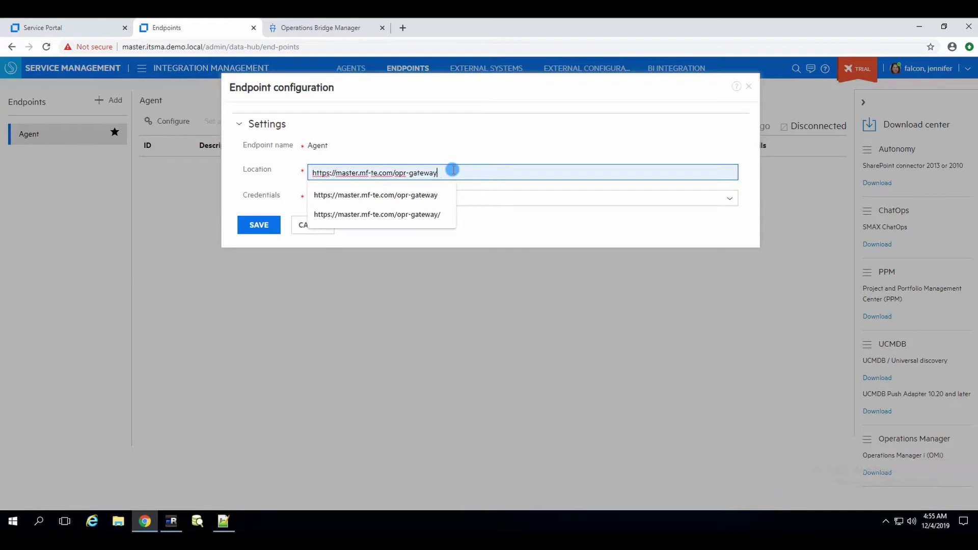
click(426, 217)
click(469, 175)
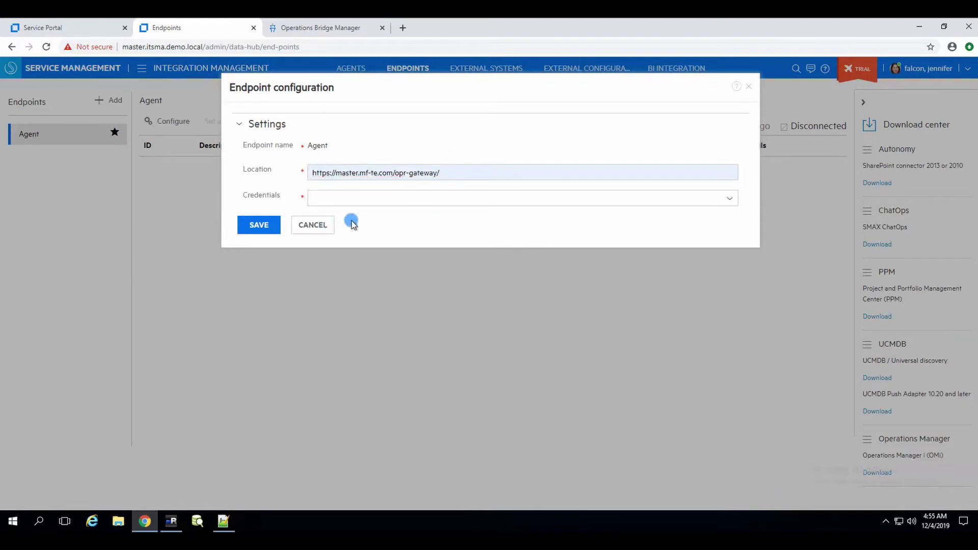
click(453, 171)
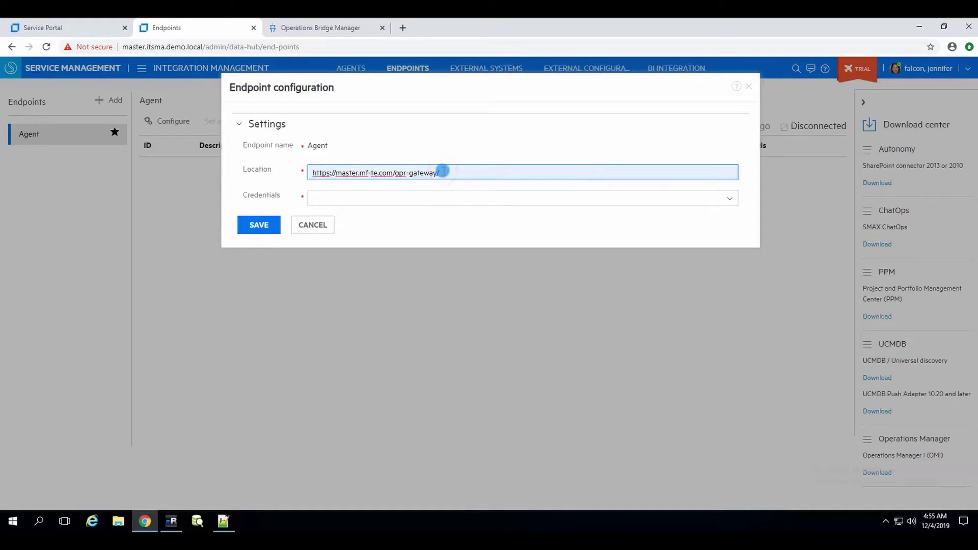
- Choose the OBM credentials, save the endpoint configuration and refresh the endpoint list
click(335, 199)
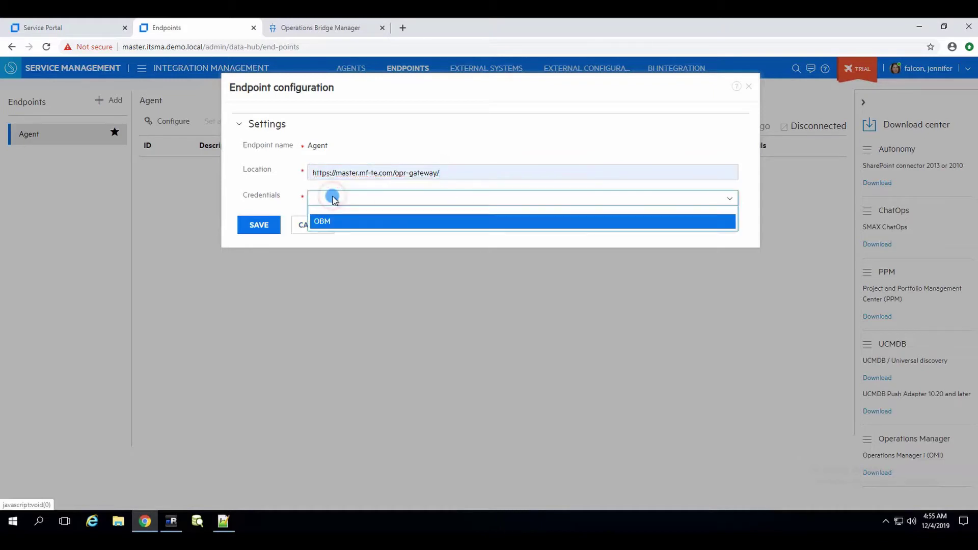
click(337, 224)
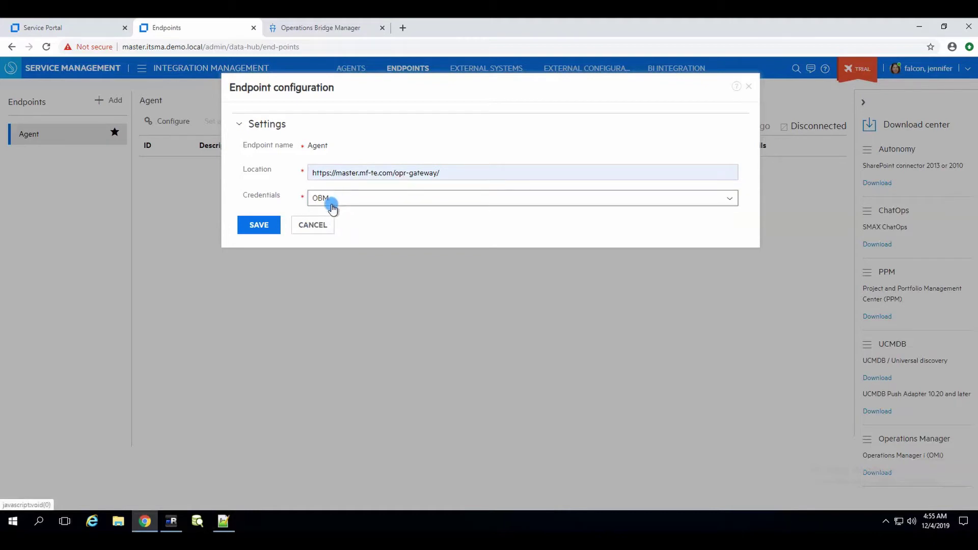
click(355, 204)
click(265, 226)
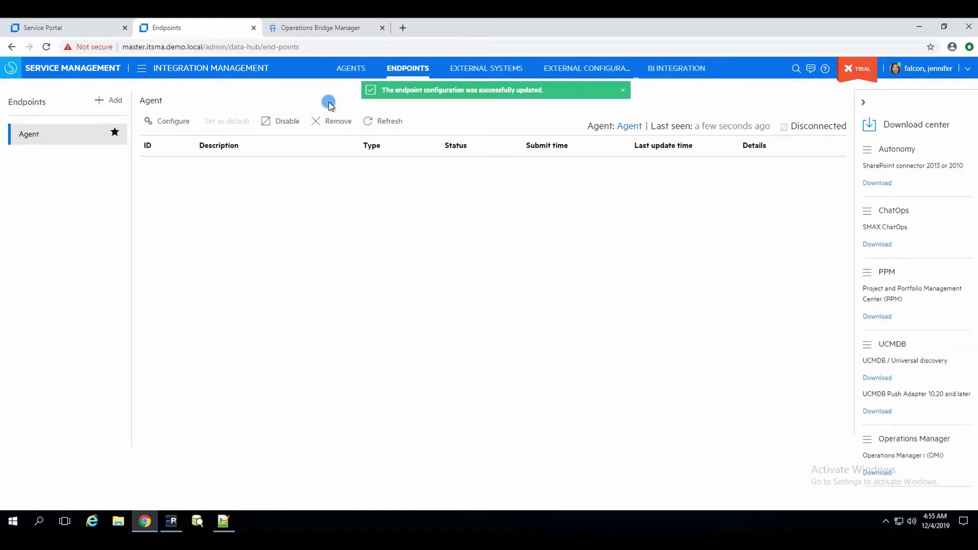
click(393, 123)
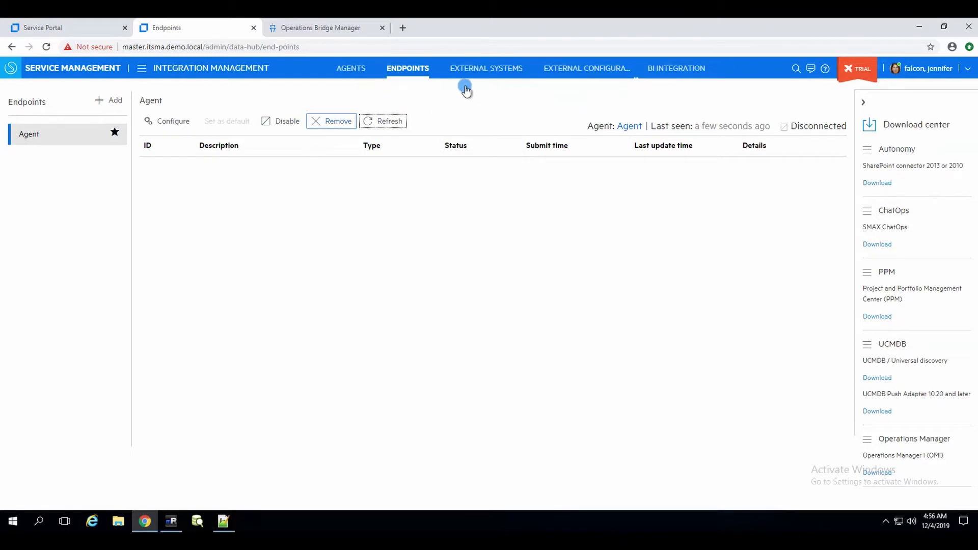
- Start a new external system with System id OBM and Description OBM
click(475, 72)
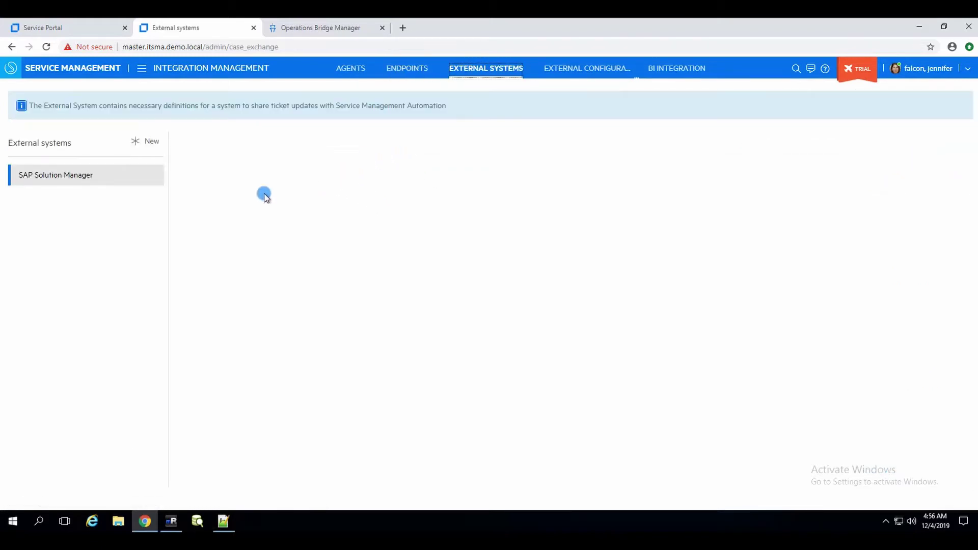
click(131, 174)
click(151, 143)
click(368, 146)
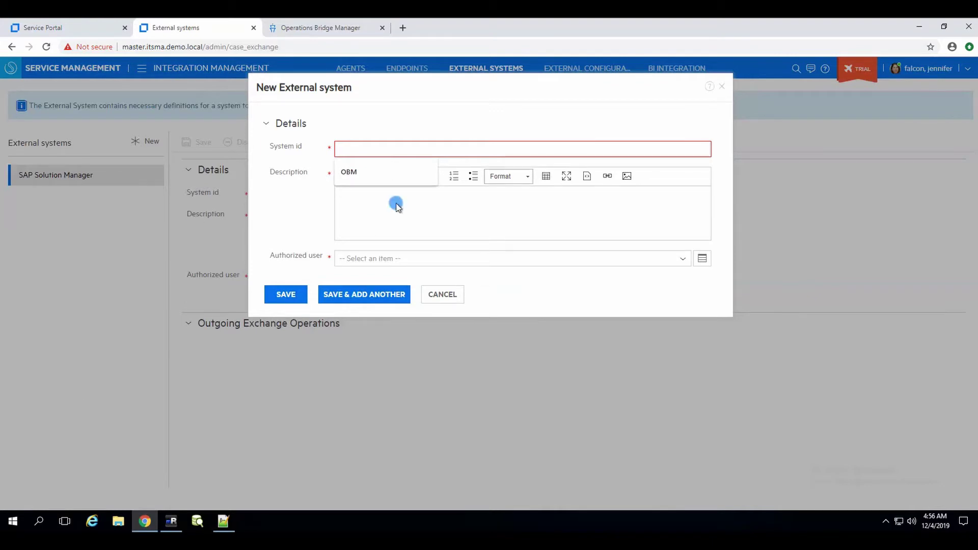
click(376, 149)
text(OBM)
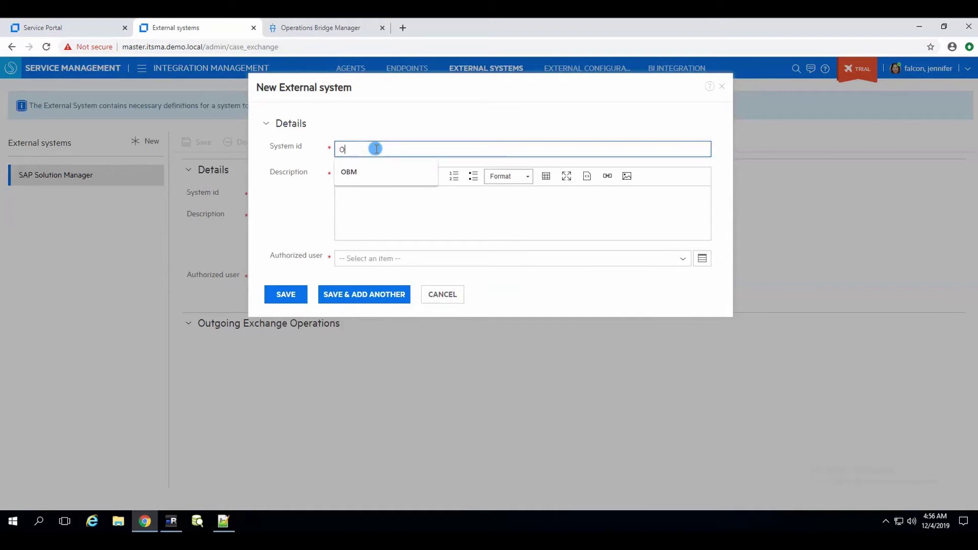
click(367, 188)
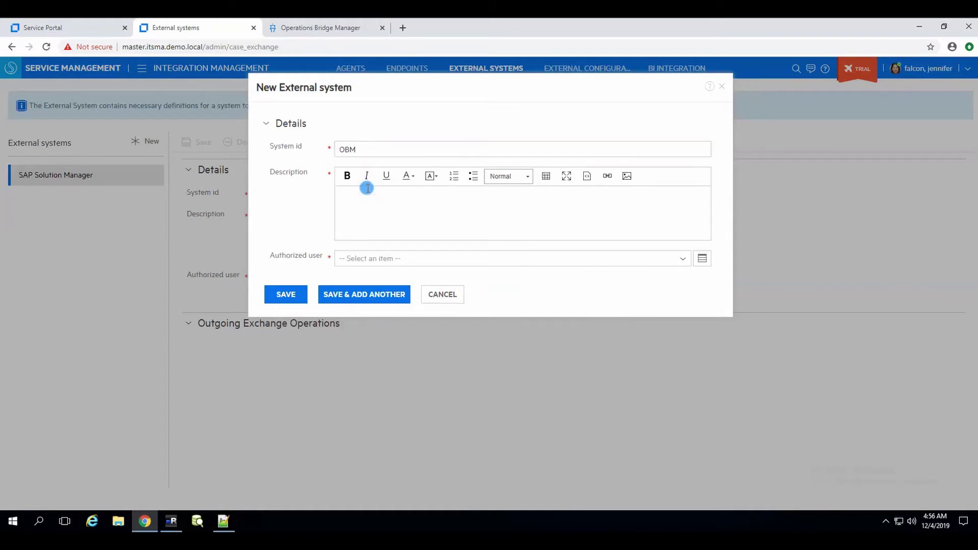
text(OBM)
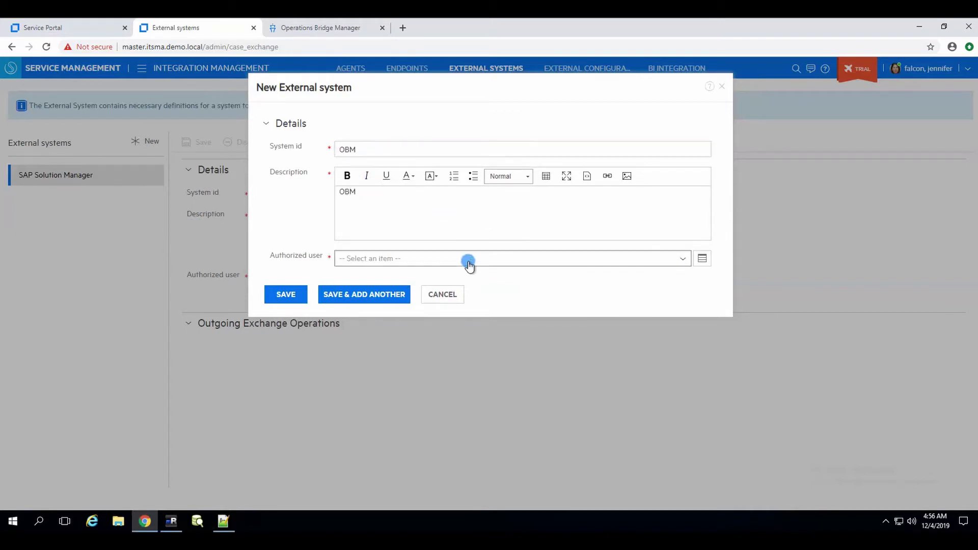
- Make the integration user the authorized user and save the OBM external system
click(468, 261)
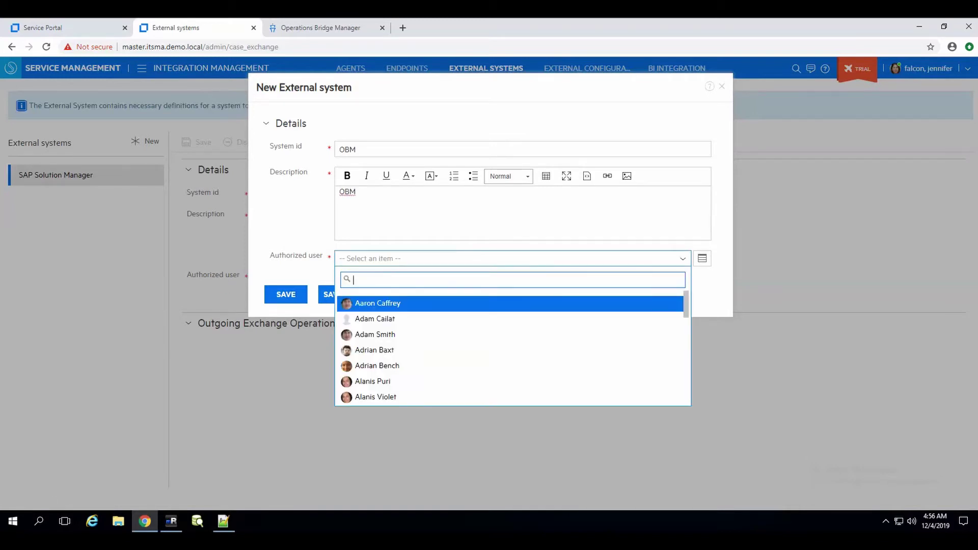
click(397, 259)
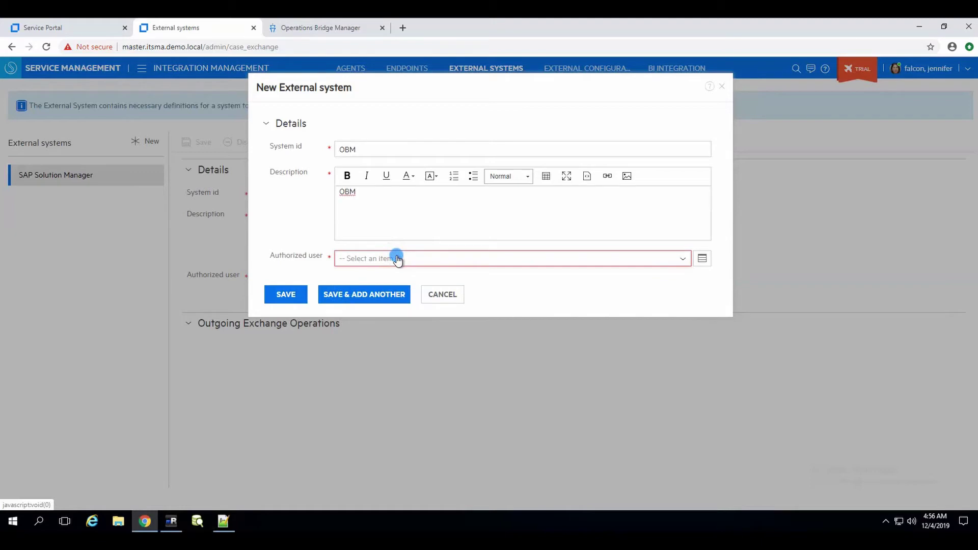
click(397, 258)
text(user, integ)
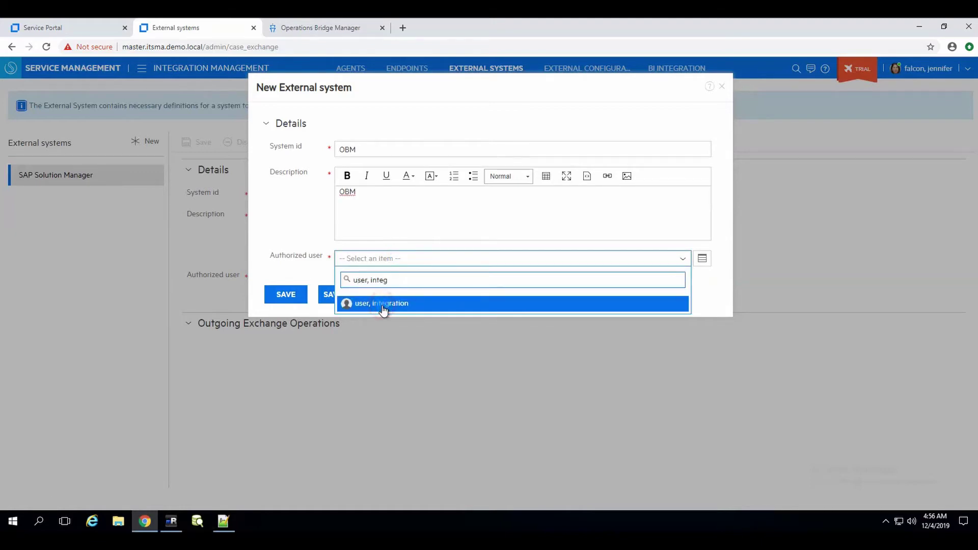
click(385, 303)
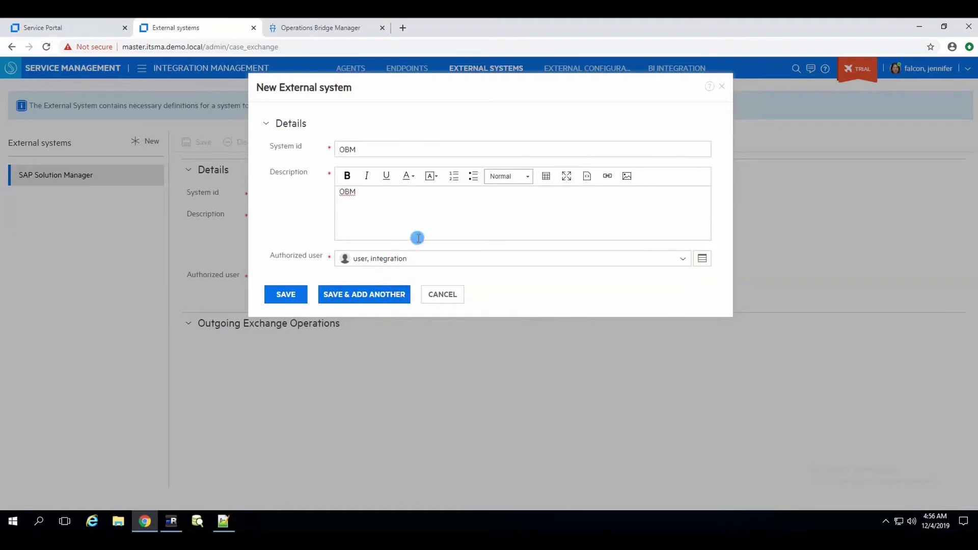
mouse_move(419, 259)
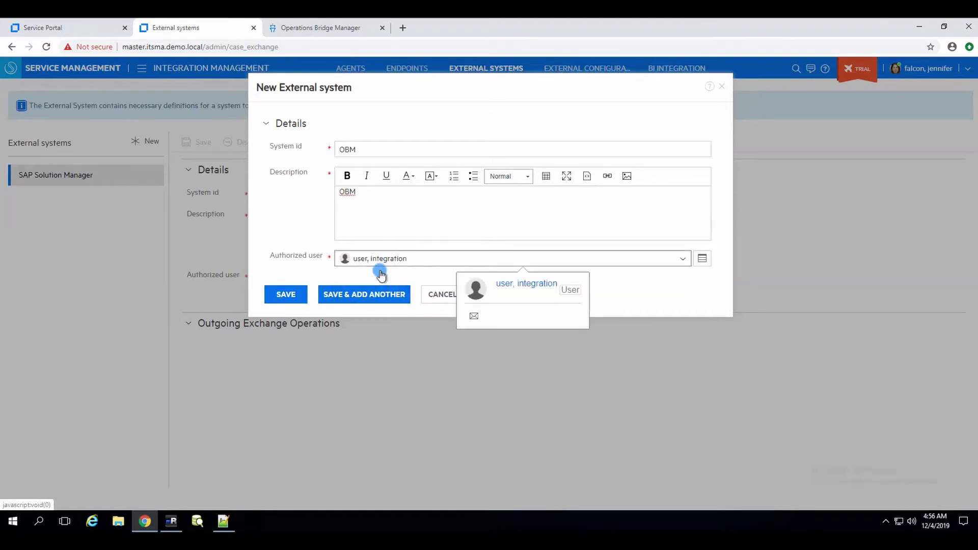
click(294, 299)
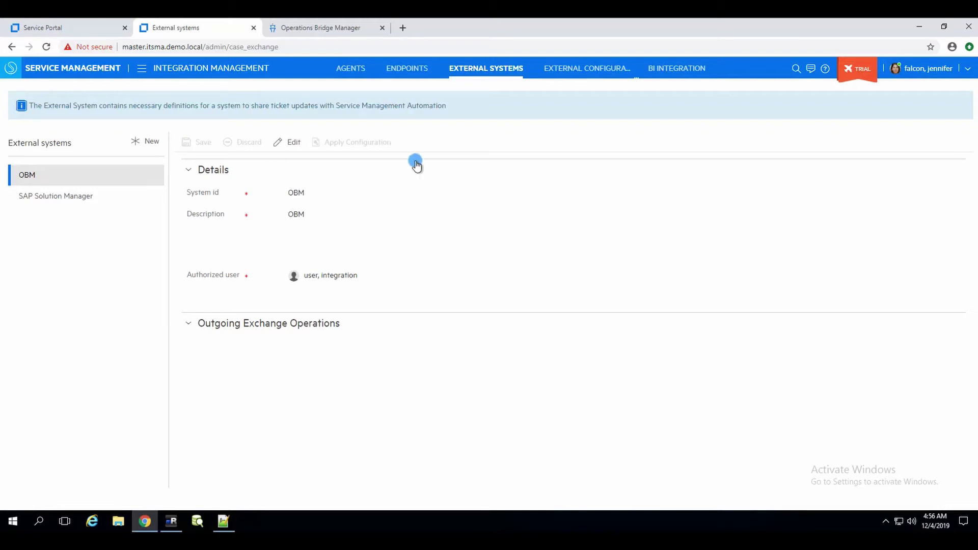
- Edit the OBM external system and set its outgoing endpoint to Agent
click(45, 195)
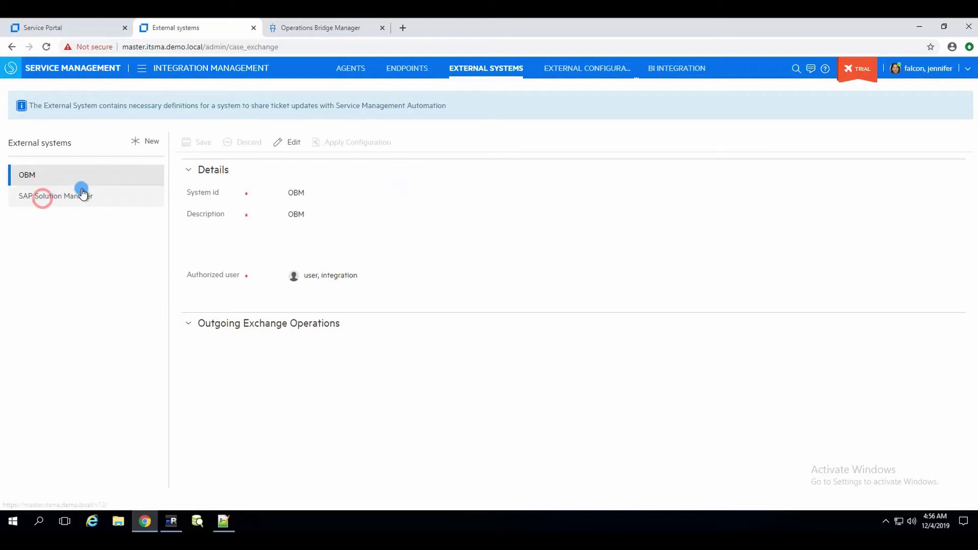
click(55, 175)
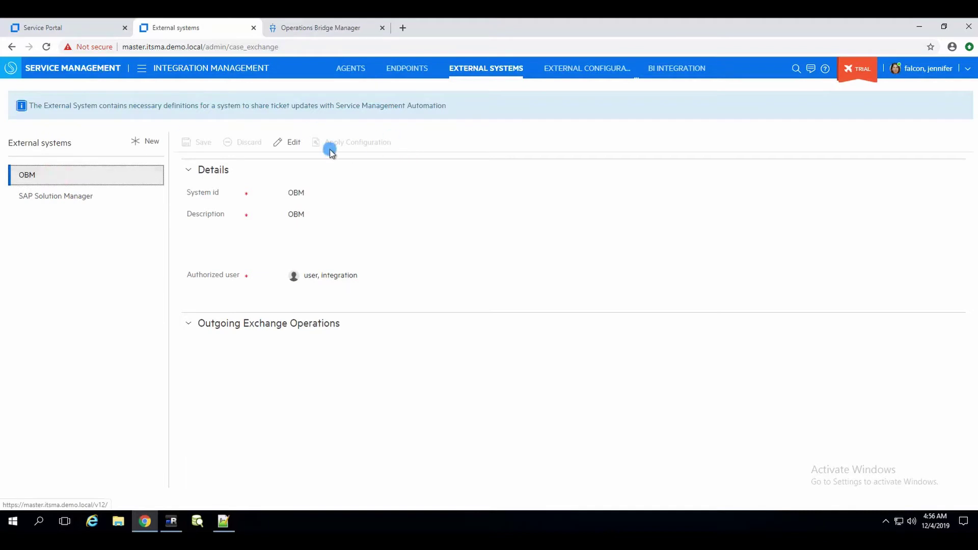
click(269, 325)
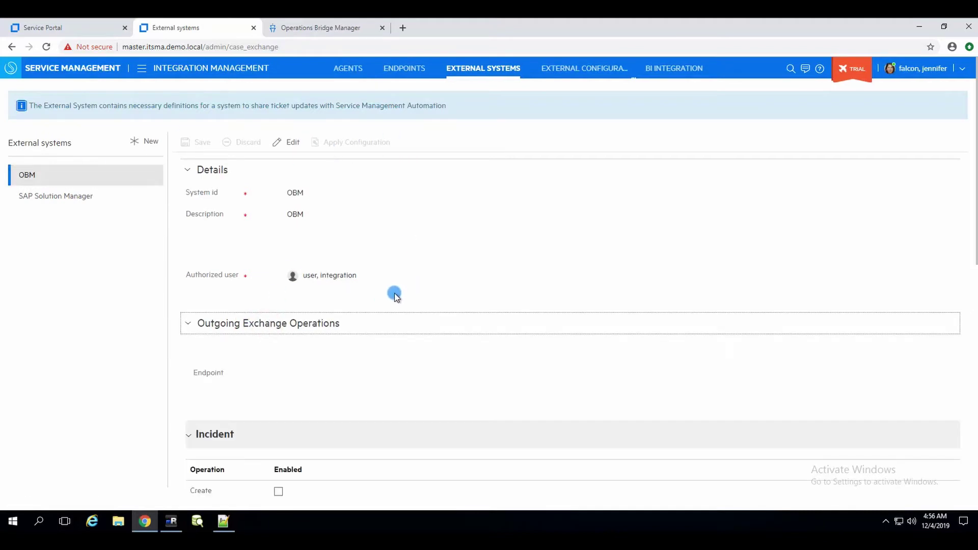
scroll(393, 292, down, 3)
scroll(326, 202, up, 3)
click(294, 144)
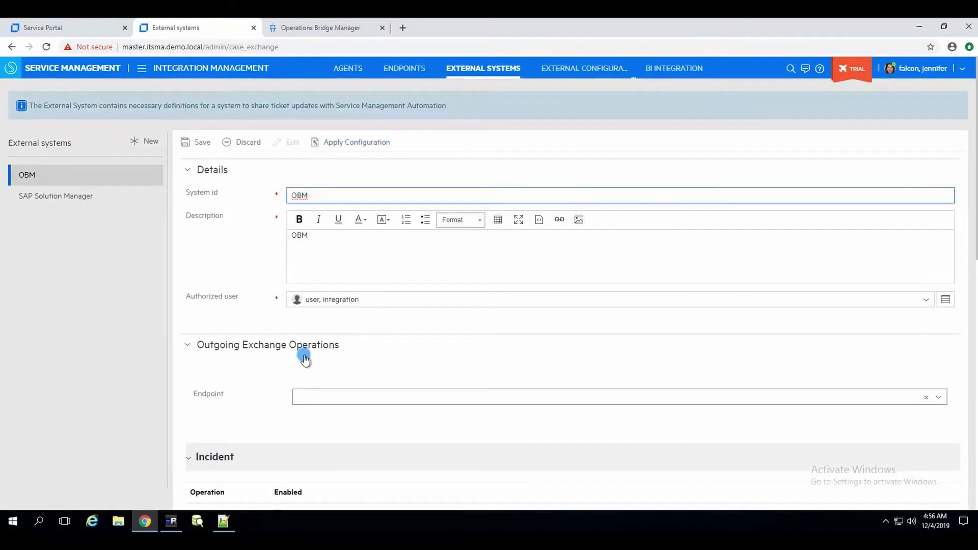
scroll(303, 356, down, 3)
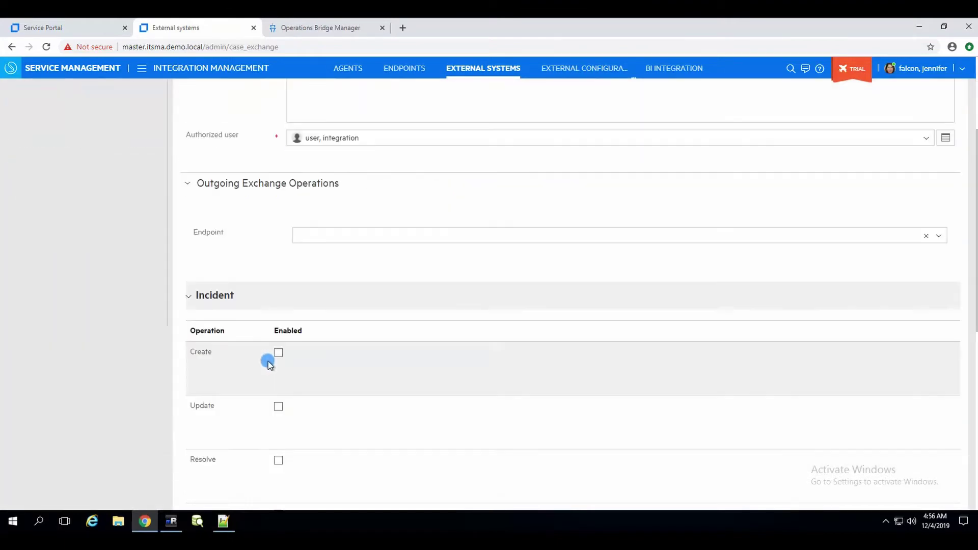
click(335, 235)
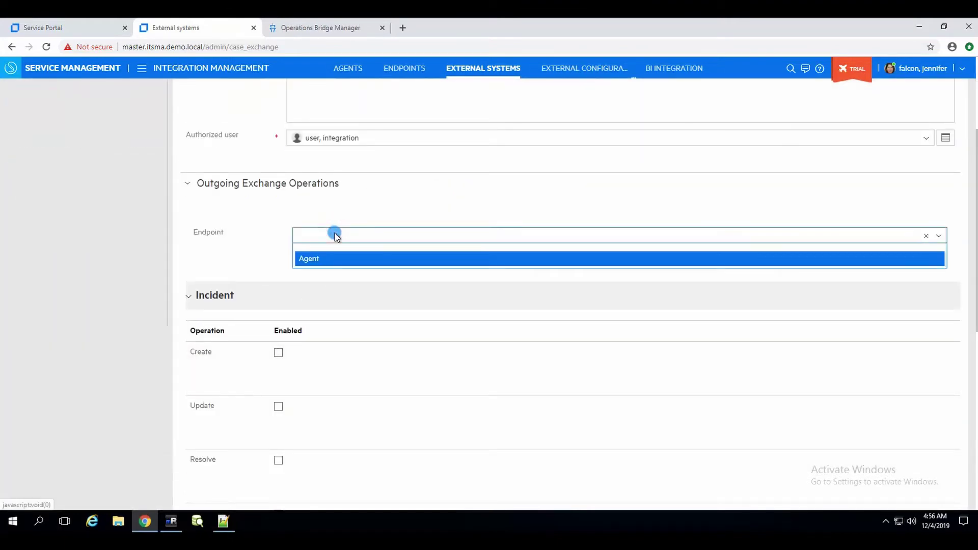
click(308, 259)
- Enable incident operations Create, Update, Resolve, Reopen, Close, Assign, Accept, Reject and Cancel
scroll(280, 286, down, 3)
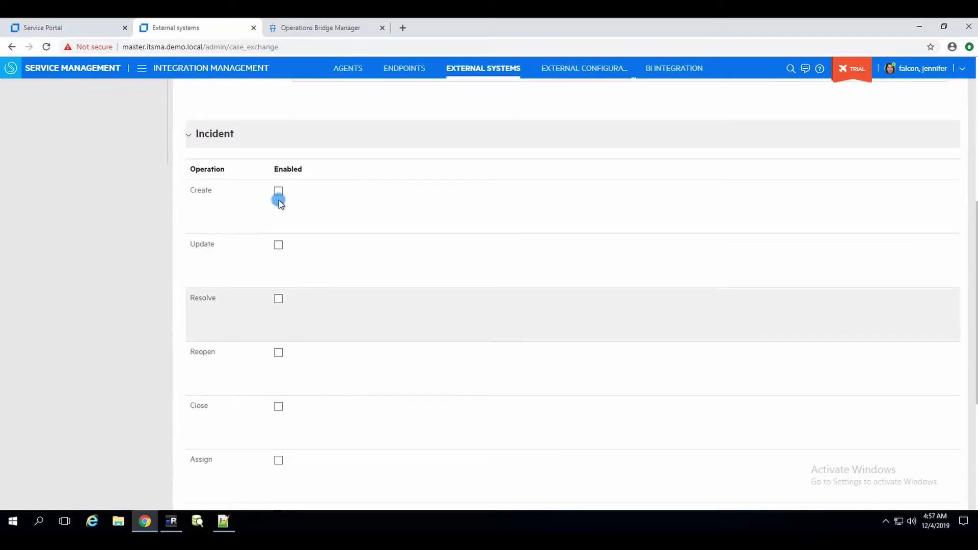
click(279, 192)
click(278, 246)
click(279, 300)
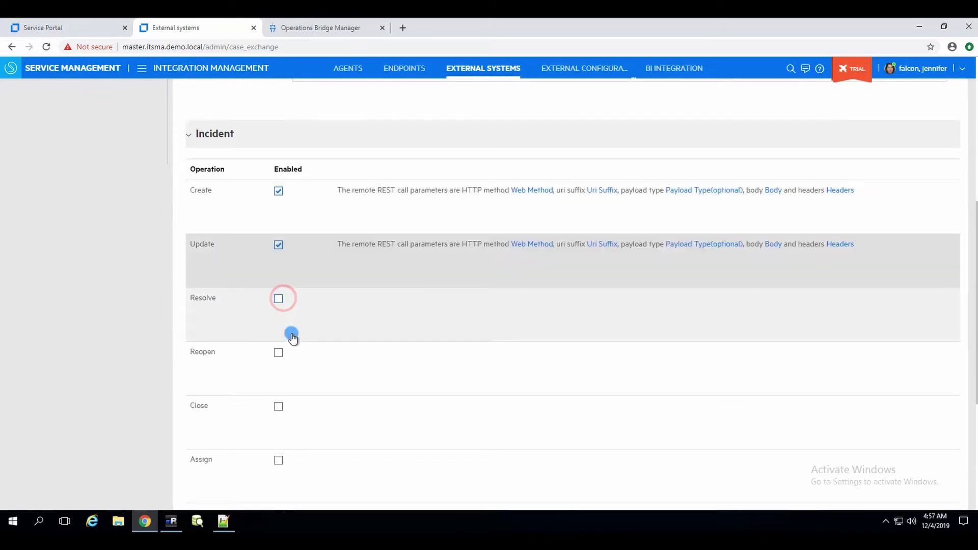
click(281, 355)
scroll(326, 334, down, 4)
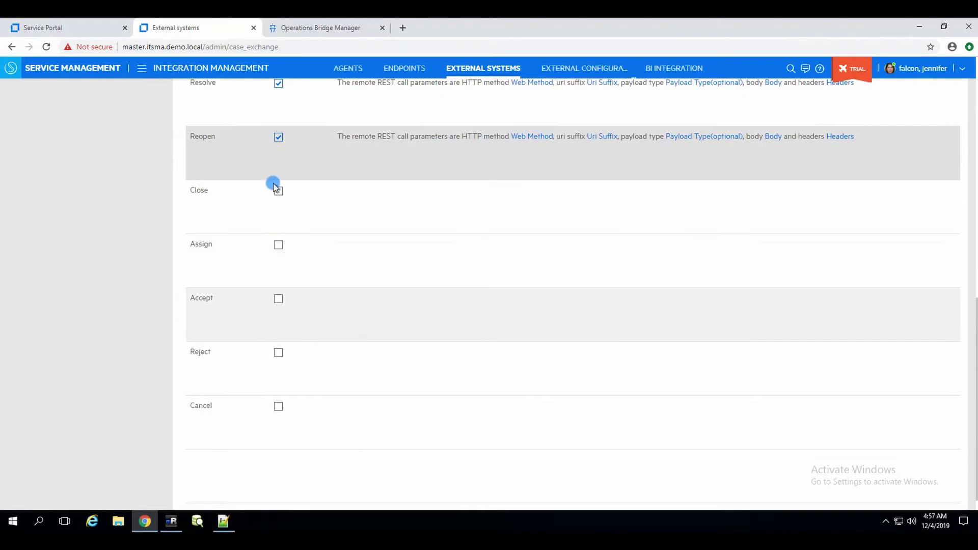
click(277, 193)
click(279, 246)
click(280, 301)
click(284, 356)
click(286, 407)
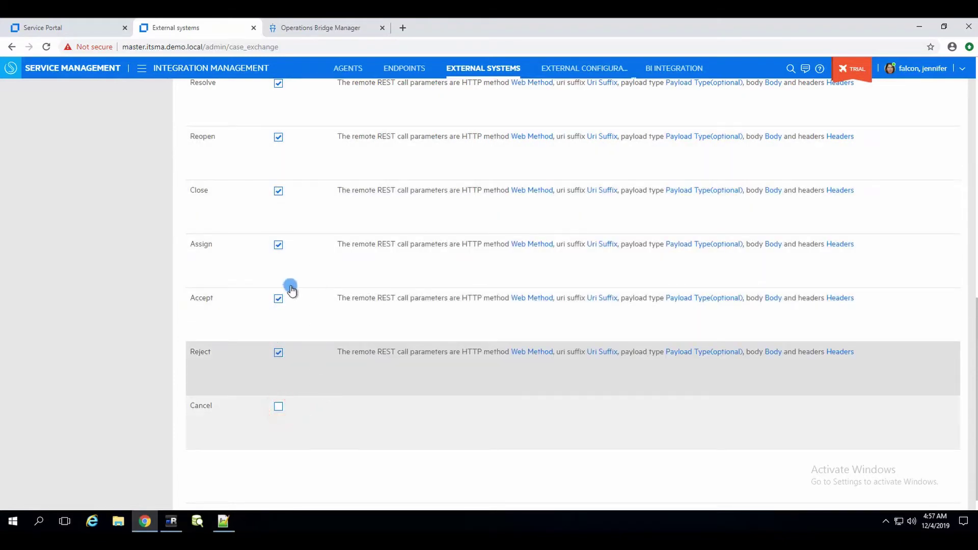
scroll(345, 303, up, 10)
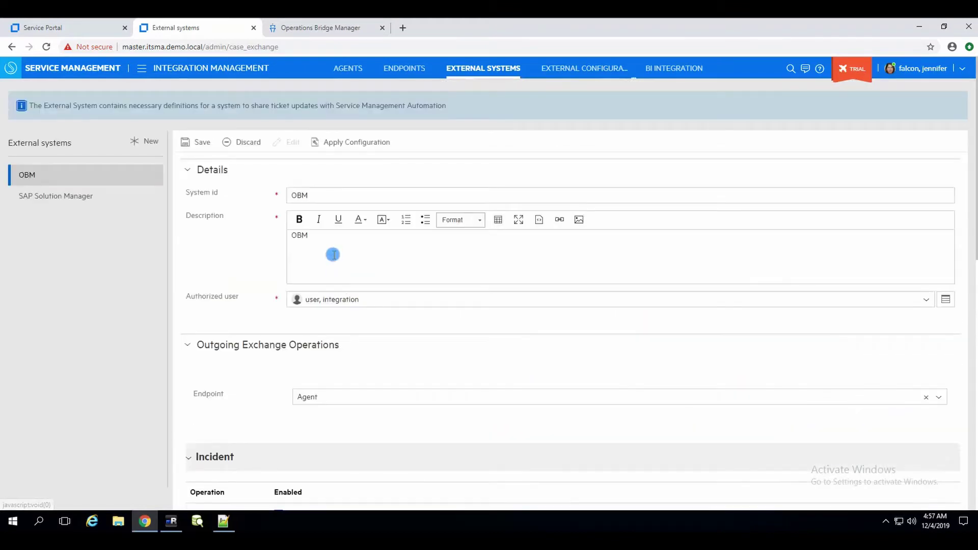
click(350, 145)
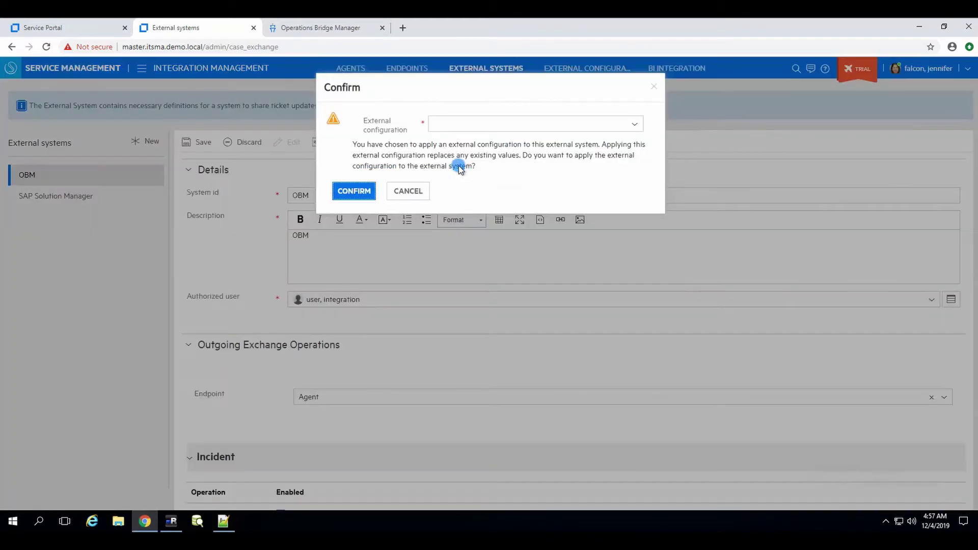
- Choose the OMI 9.2x external configuration, confirm it, and save the OBM external system
click(478, 113)
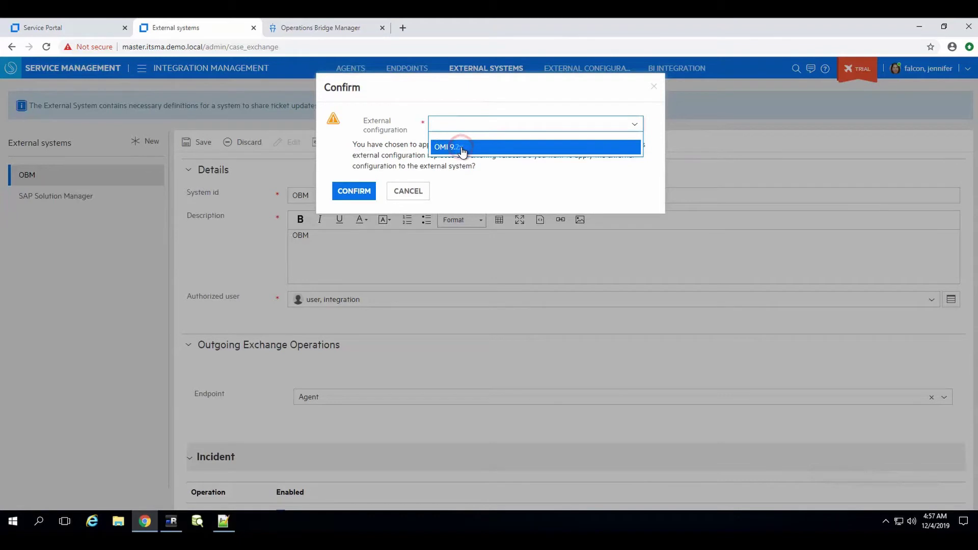
click(462, 148)
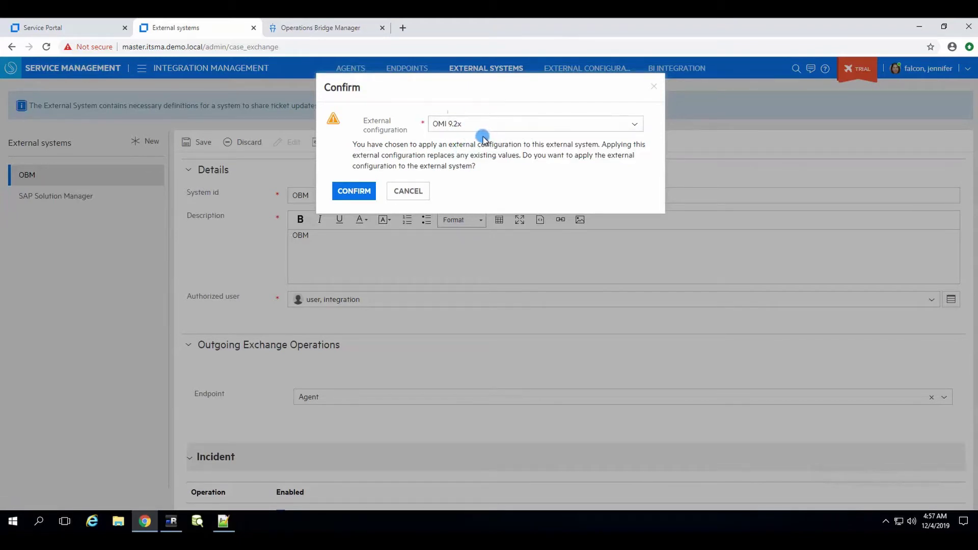
click(357, 192)
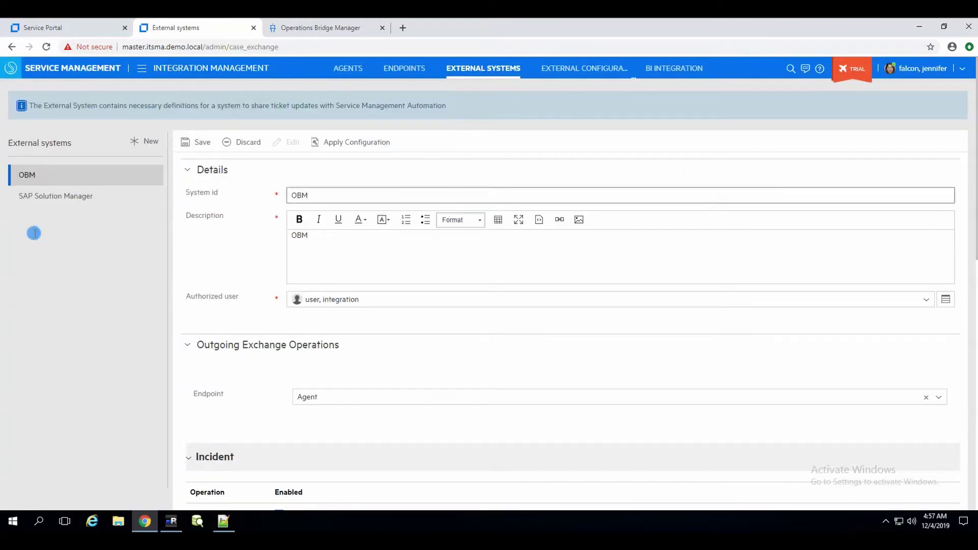
click(200, 142)
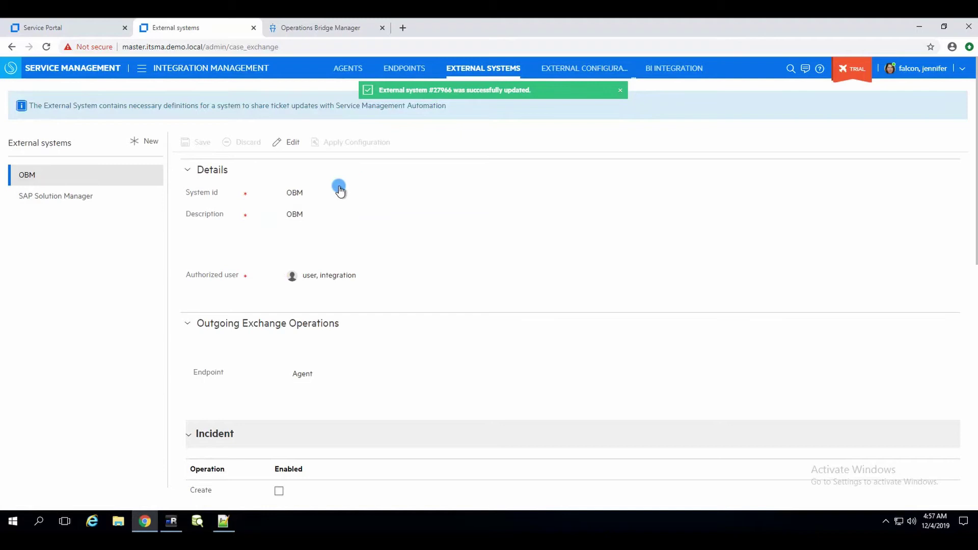
click(350, 70)
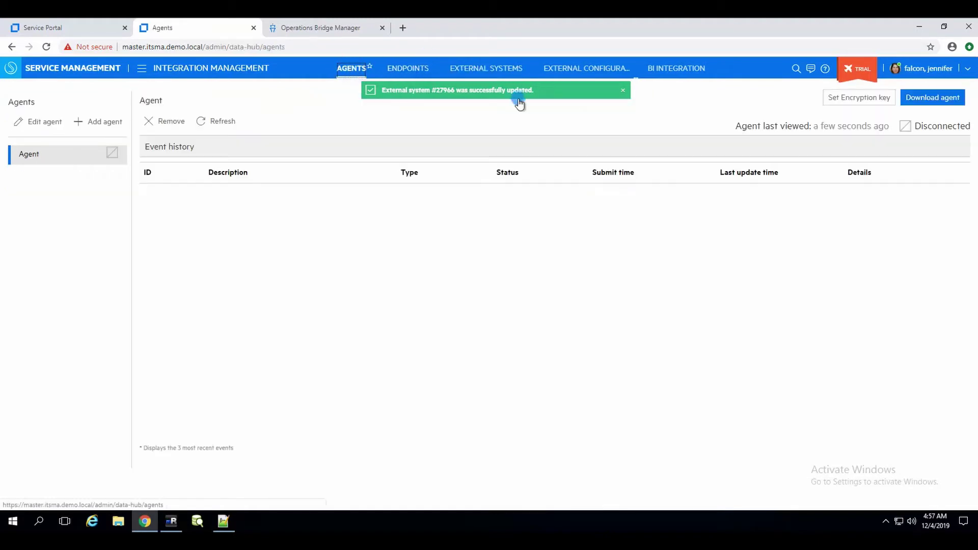
click(221, 120)
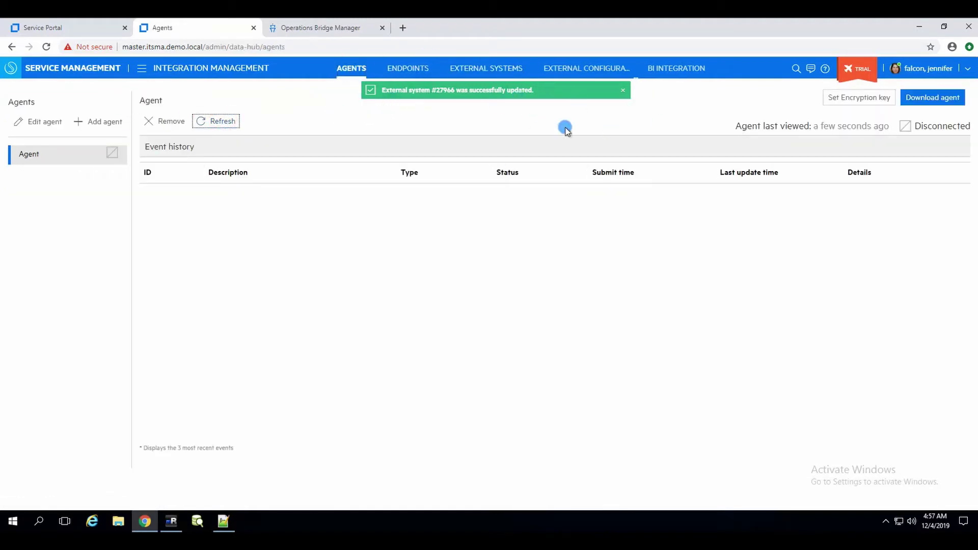
click(462, 69)
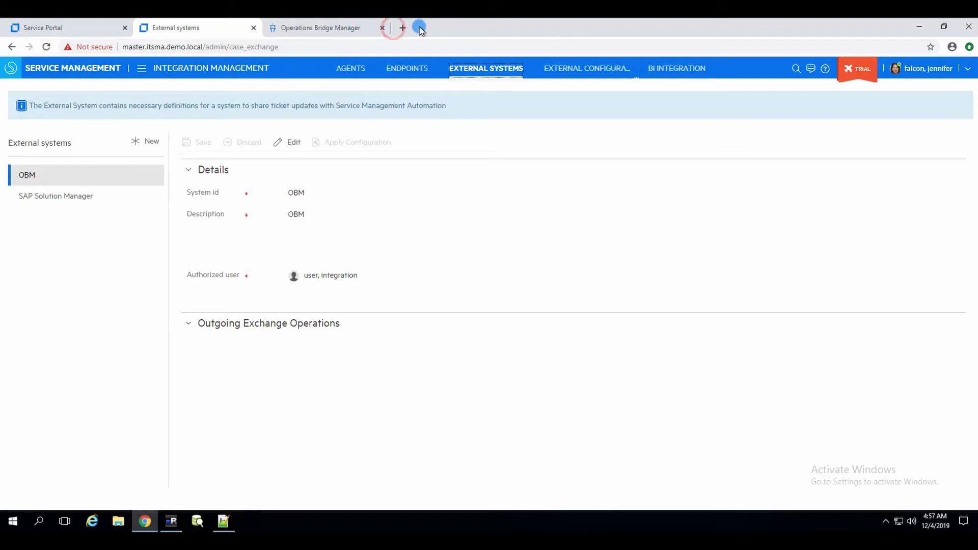
- Load the OMi Integration with SMA marketplace page, scroll to its Releases, then switch to Notepad++
click(402, 28)
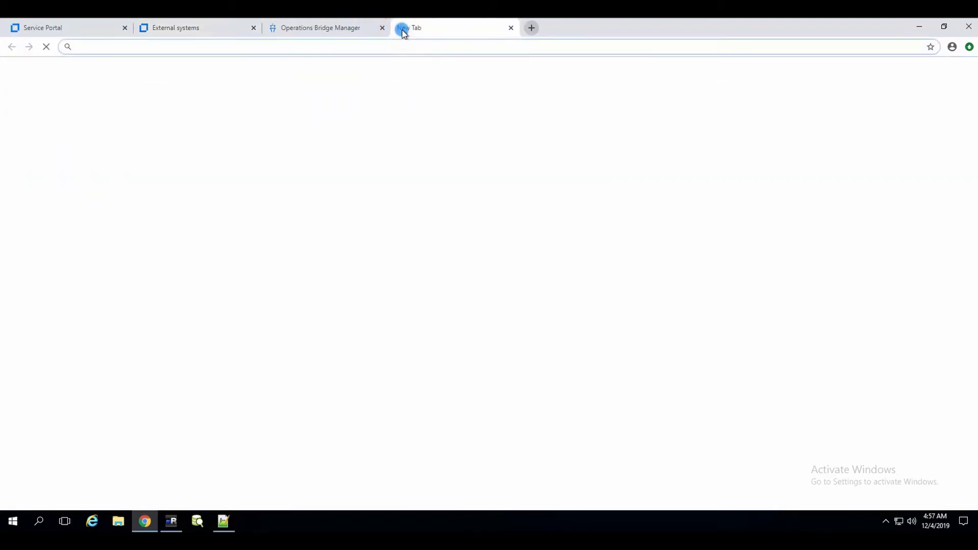
text(marketplace.microfocus.com/itom/content/omi-integration-with-service-management-automation)
key(Return)
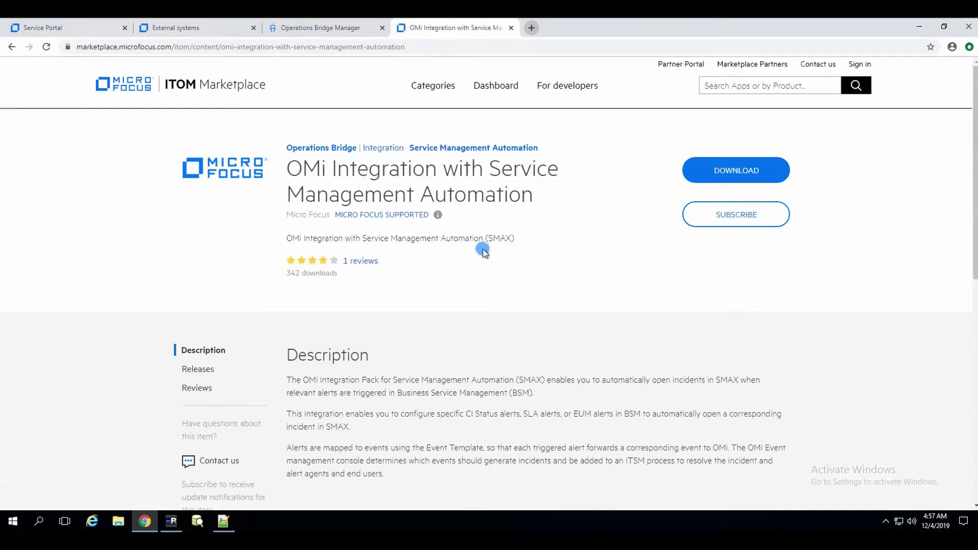
scroll(530, 261, down, 4)
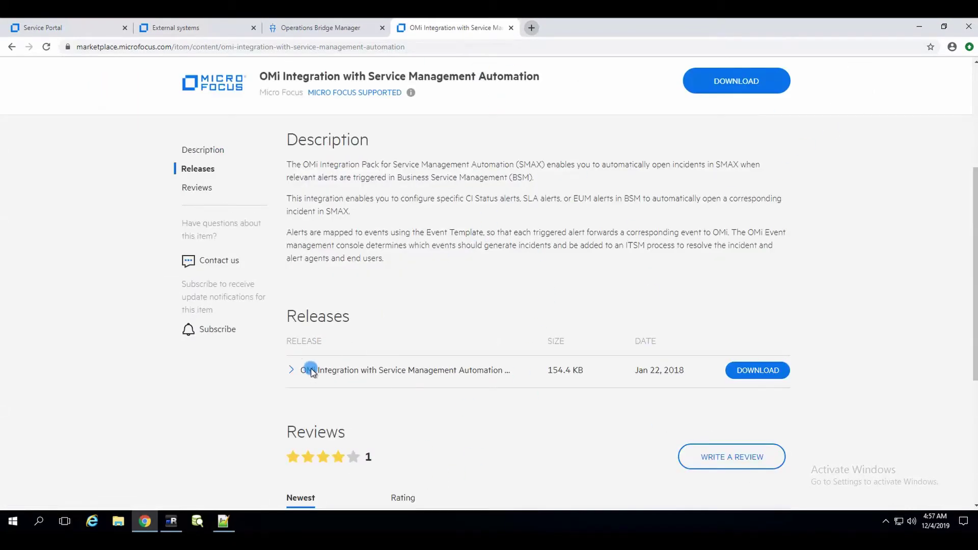
click(223, 520)
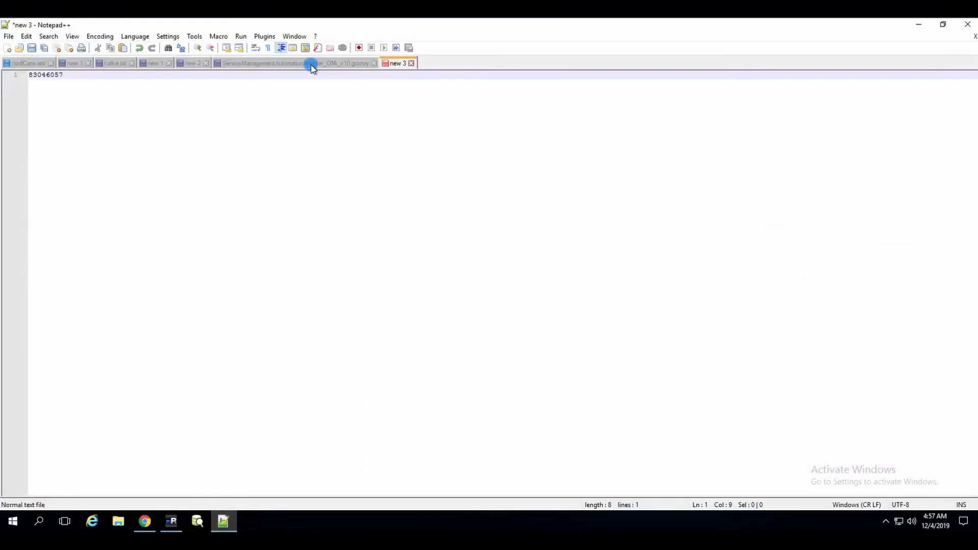
- Compare the groovy file's SMA_TENANTID value with the TENANTID in the Service Portal URL
click(311, 66)
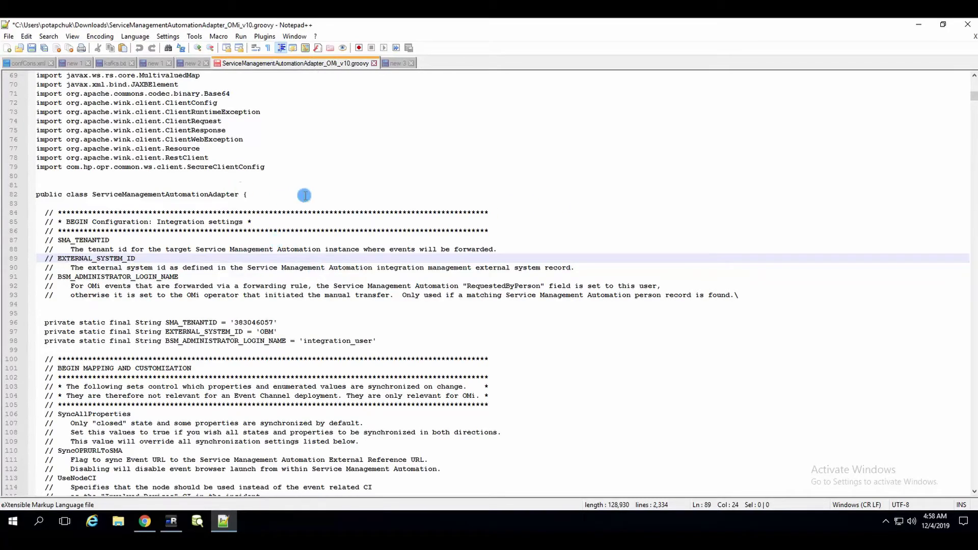
click(324, 205)
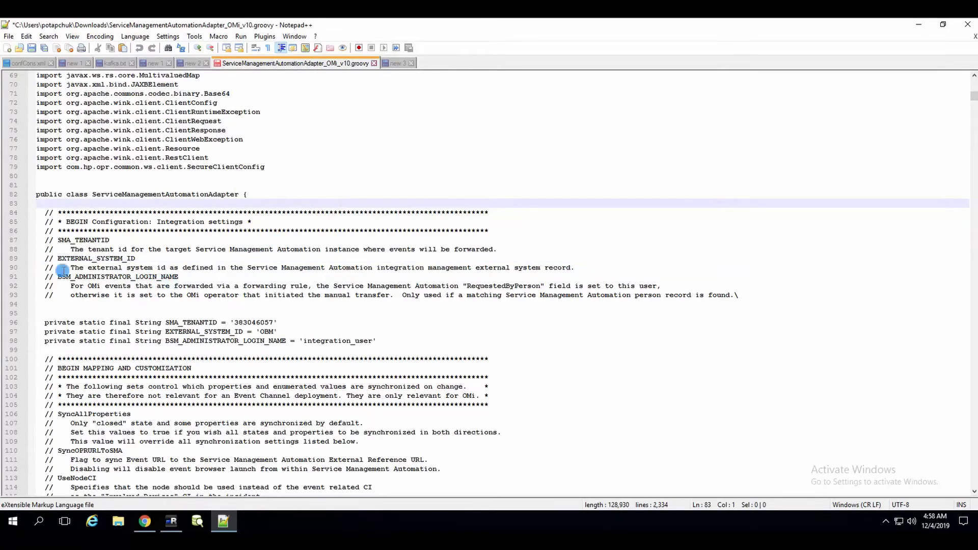
scroll(305, 311, down, 1)
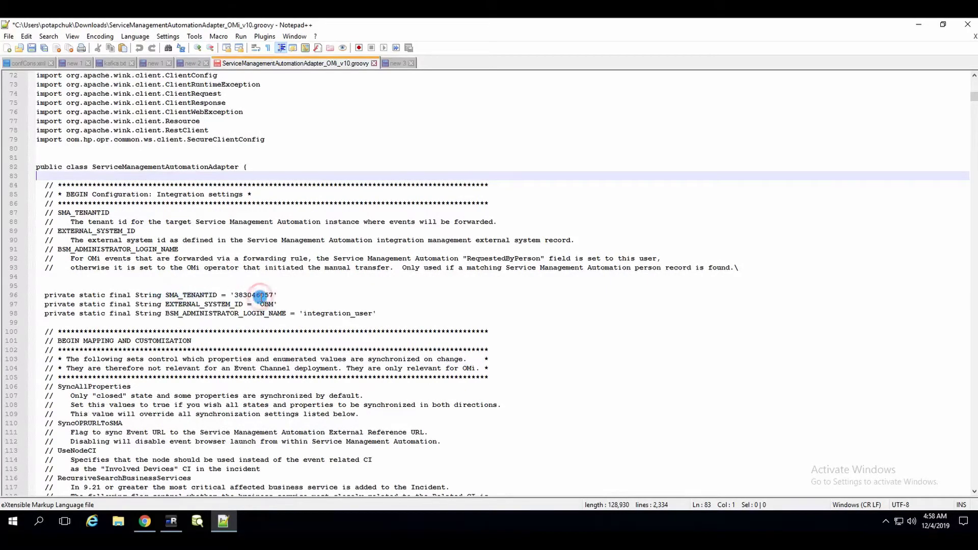
double_click(260, 295)
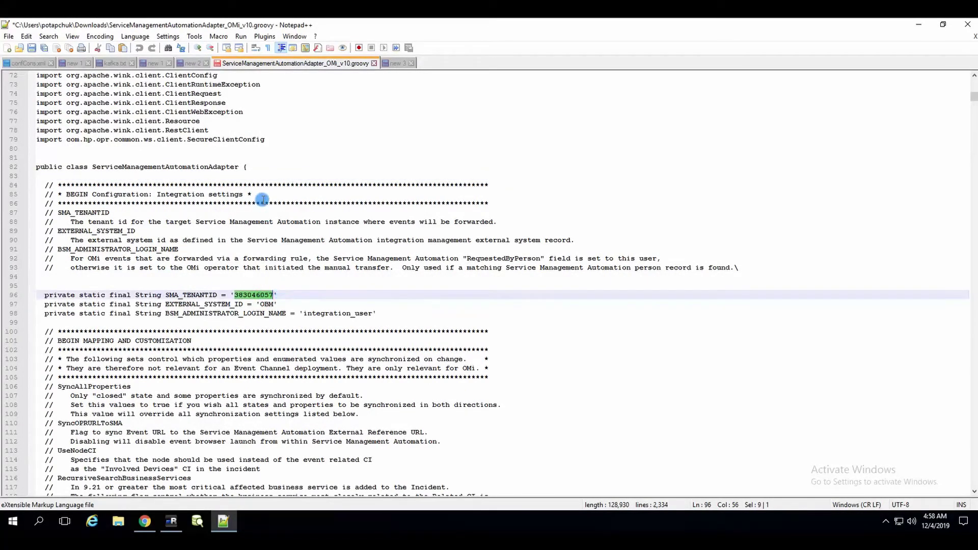
click(145, 522)
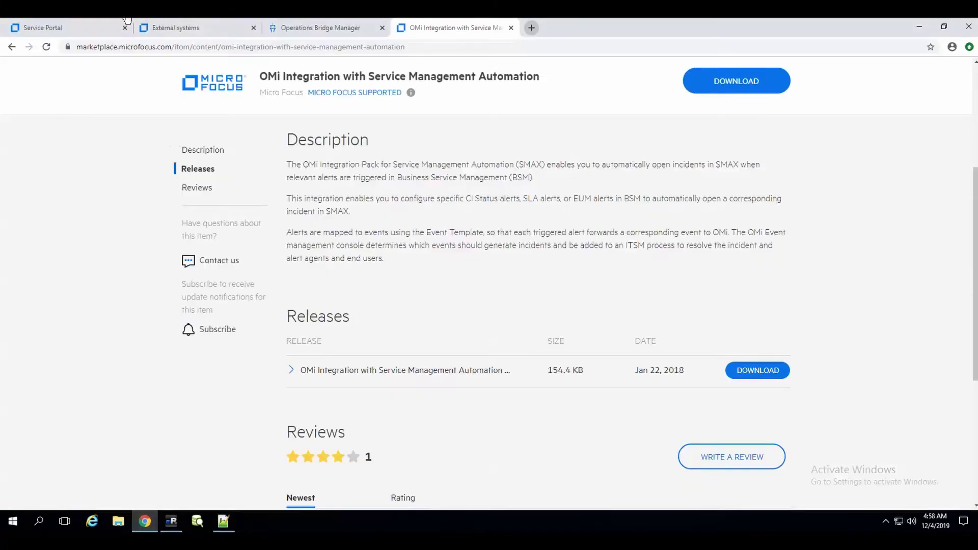
click(70, 30)
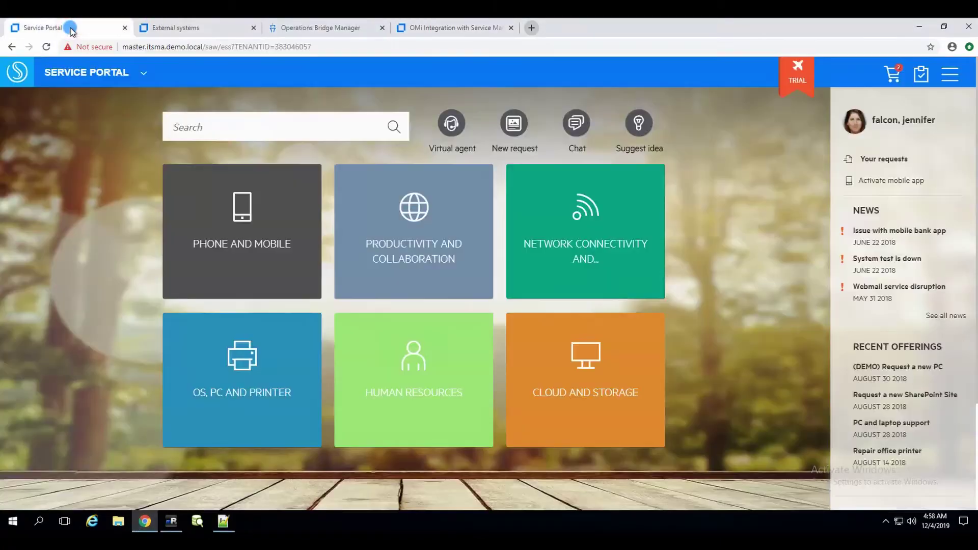
double_click(275, 46)
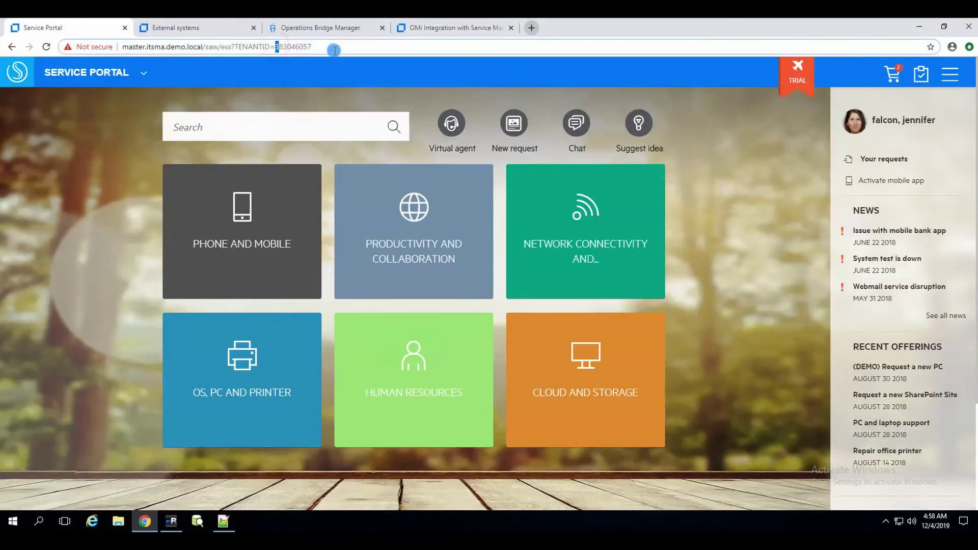
click(223, 520)
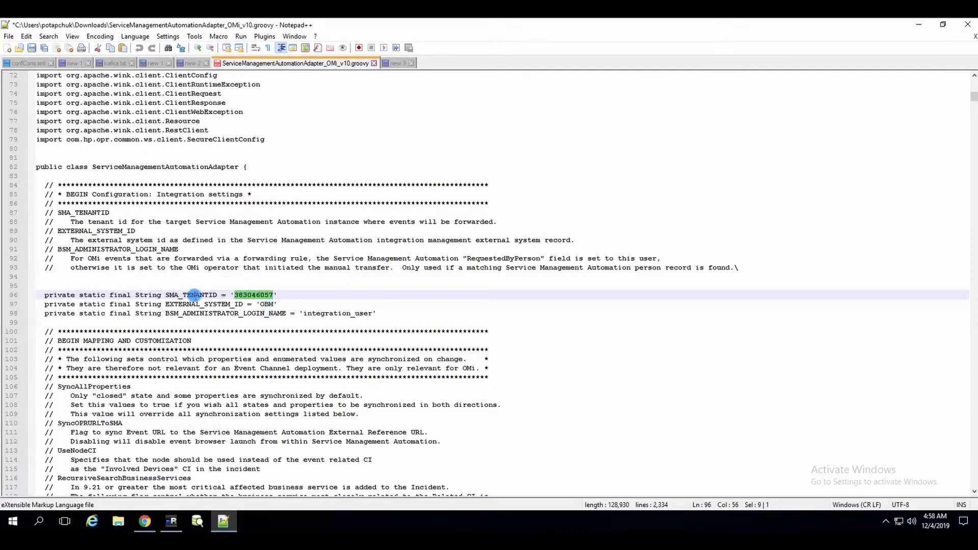
- Check that EXTERNAL_SYSTEM_ID is 'OBM' and the administrator login is 'integration_user'
double_click(267, 304)
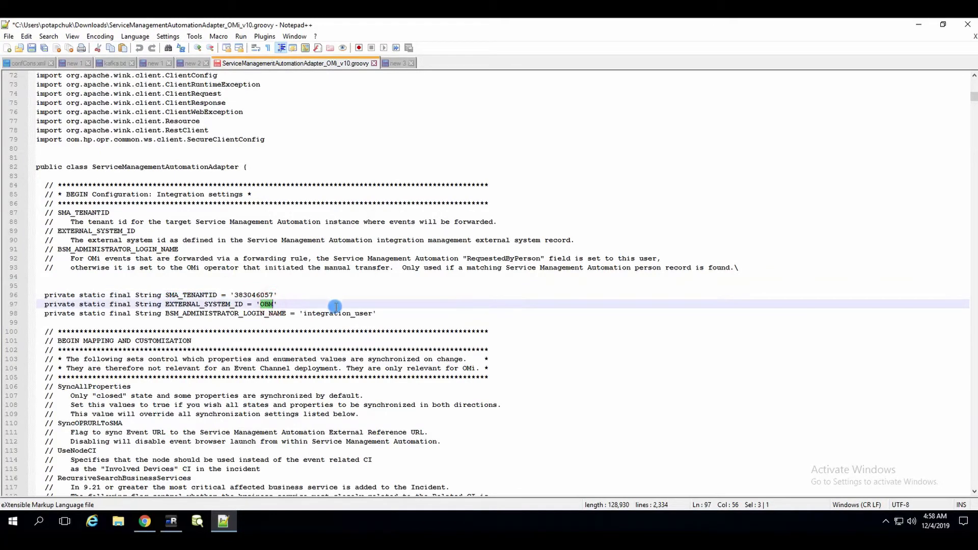
scroll(336, 306, down, 2)
click(303, 259)
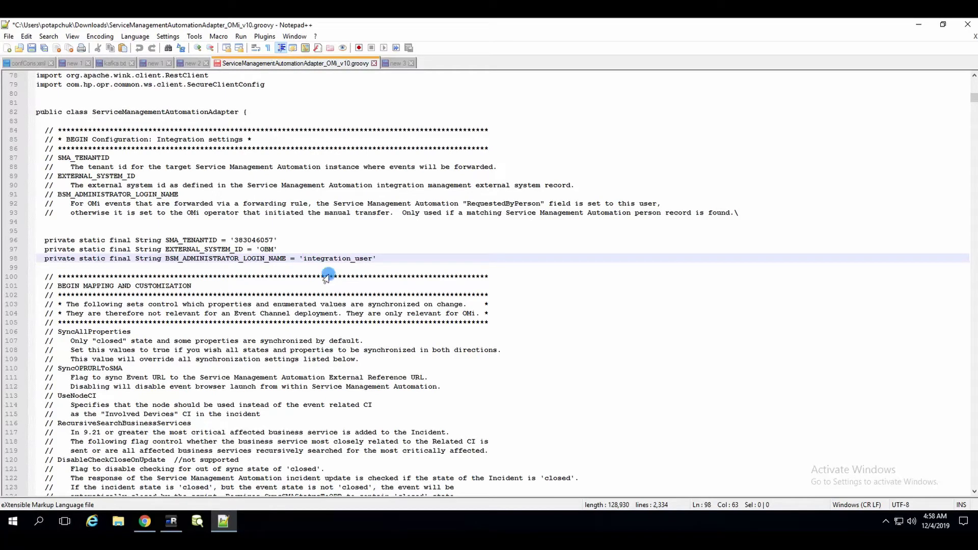
click(441, 270)
- Search the adapter file for 'private static final String SERVICE'
key(ctrl+f)
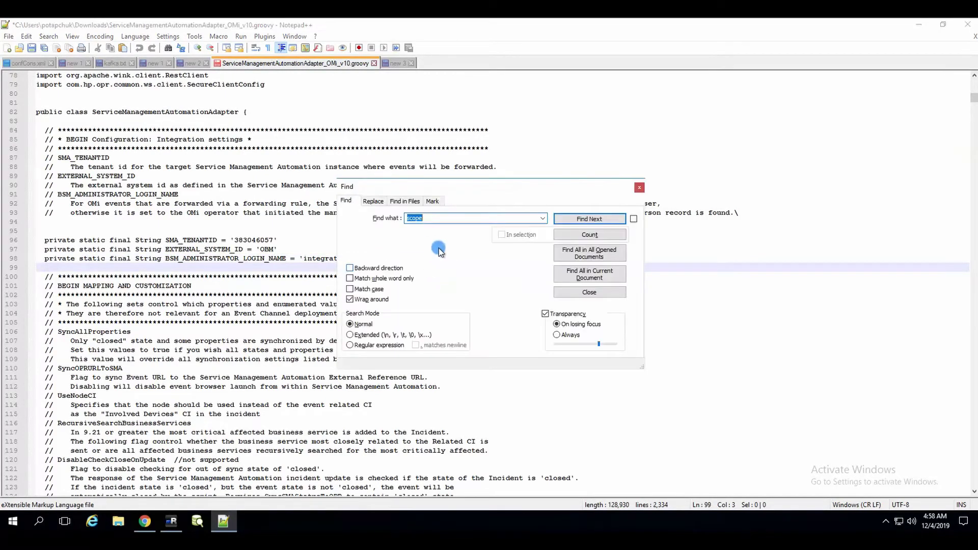
text(private static final String SERVICE)
click(597, 219)
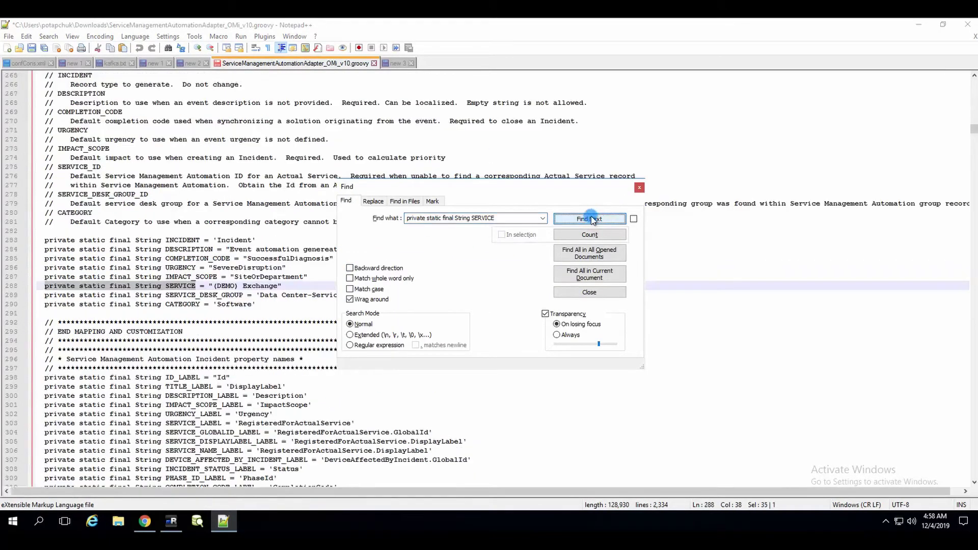
click(279, 292)
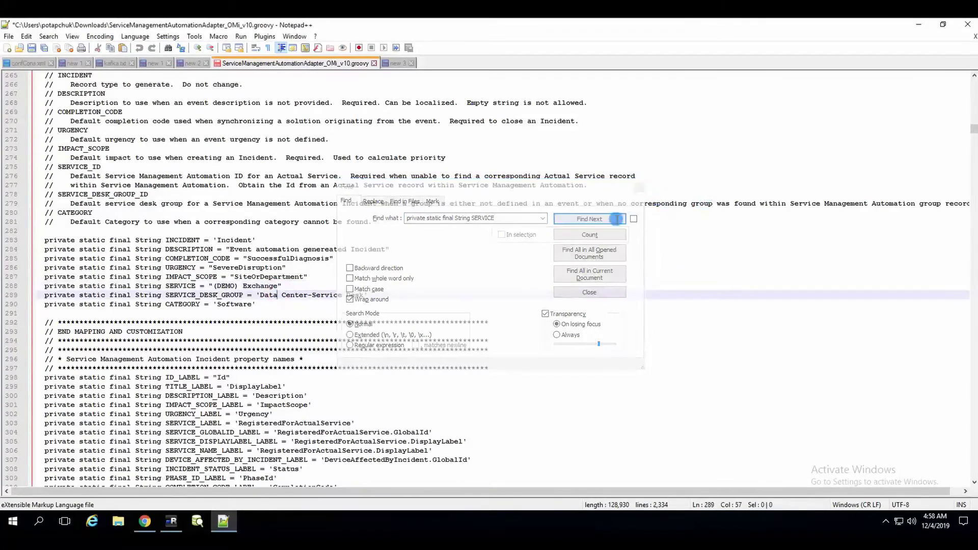
click(426, 261)
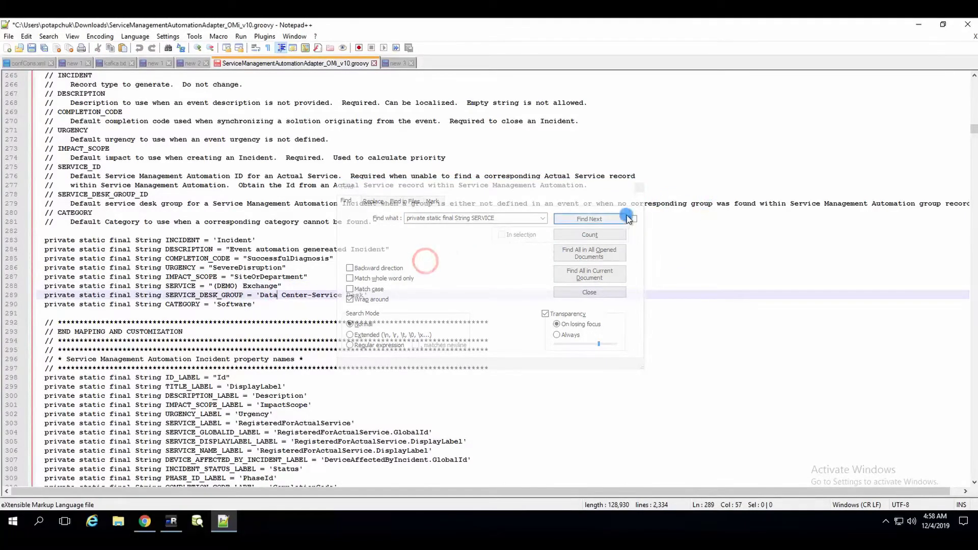
click(639, 188)
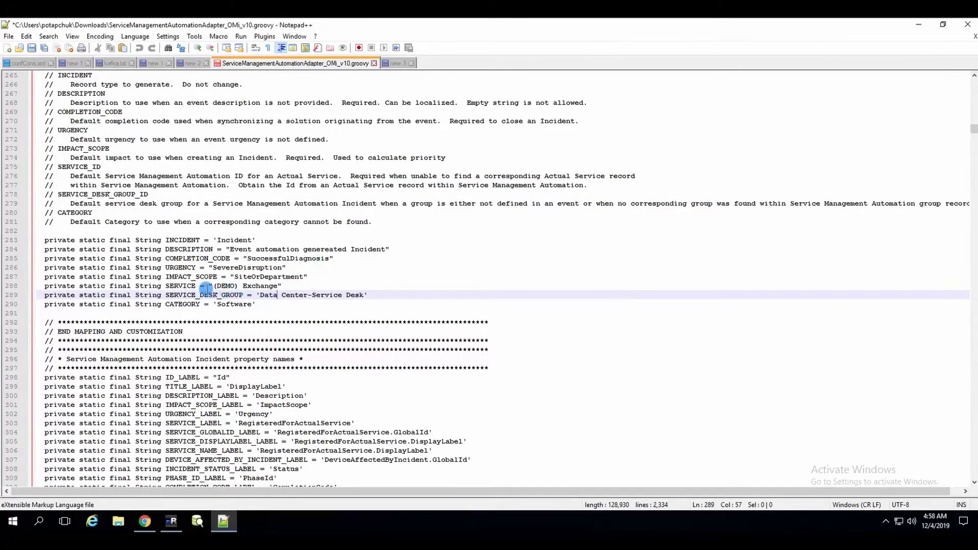
- Select the default SERVICE value (DEMO) Exchange, save the adapter file, and return to the browser
click(280, 287)
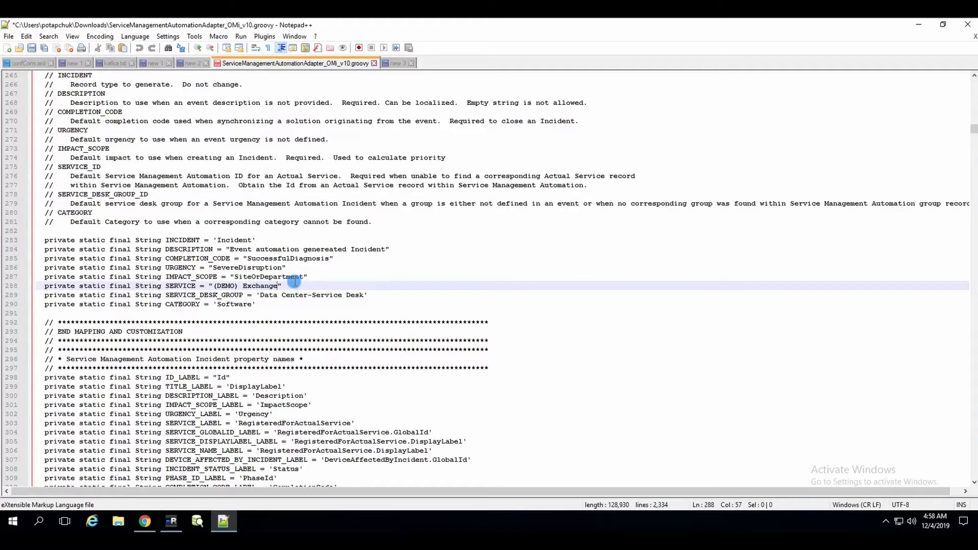
drag(211, 284, 408, 281)
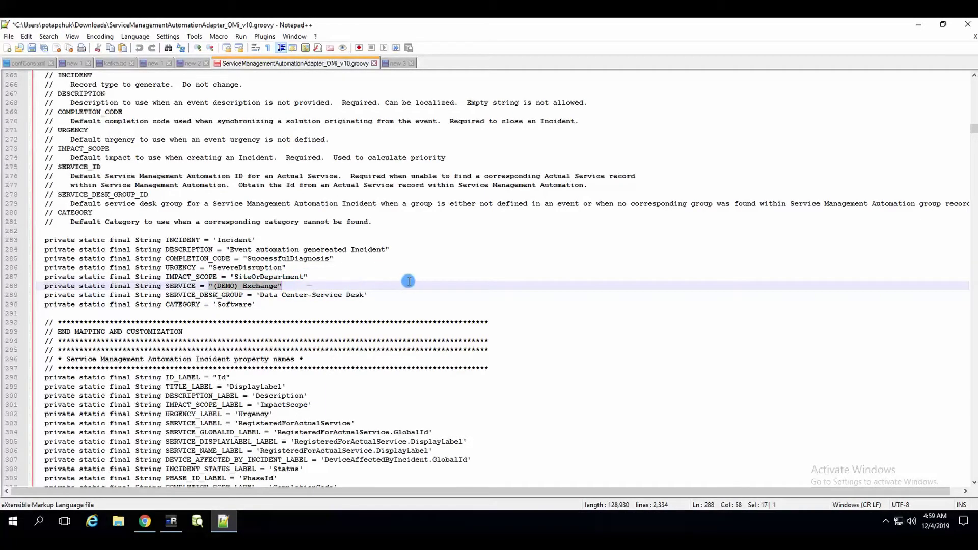
click(32, 47)
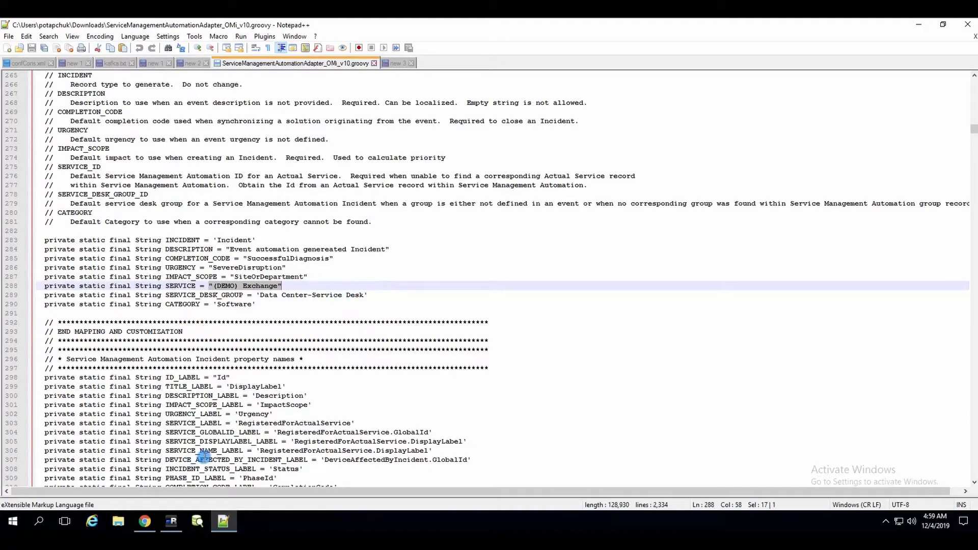
click(145, 521)
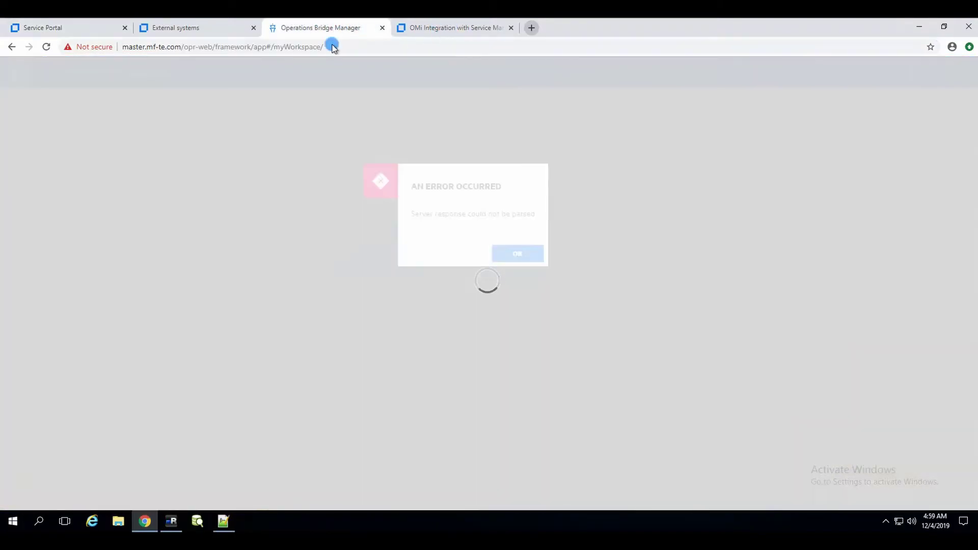
- Reload OBM and go to Administration > Users > Users, Groups, and Roles
click(45, 47)
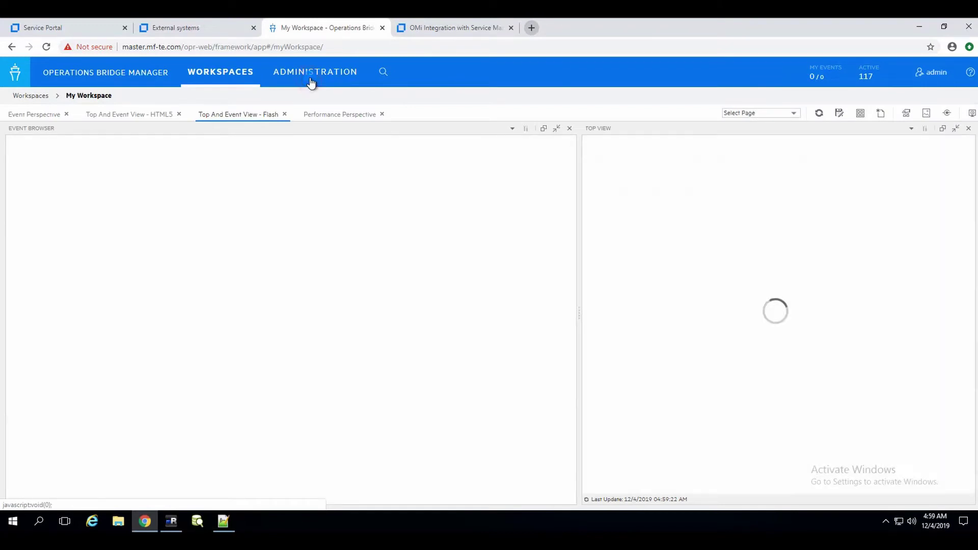
click(311, 82)
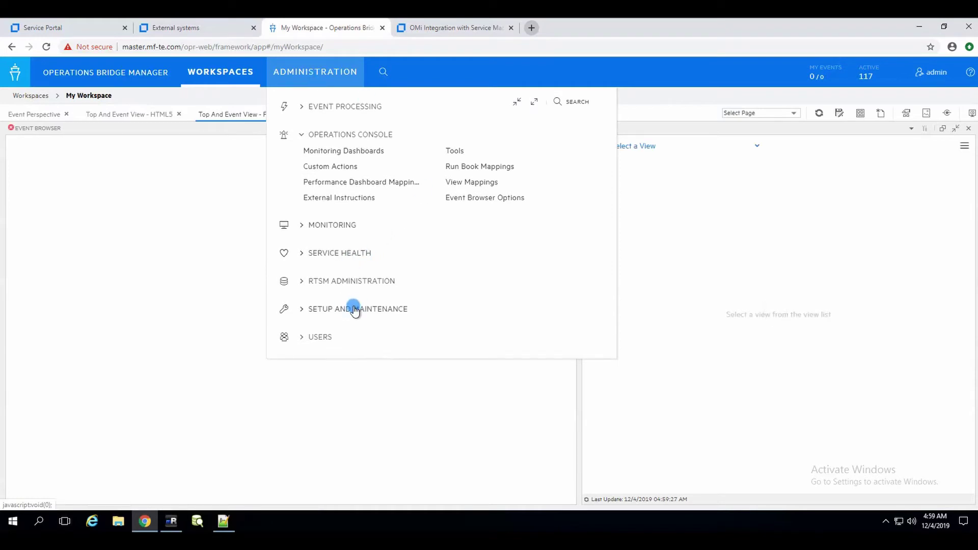
click(323, 334)
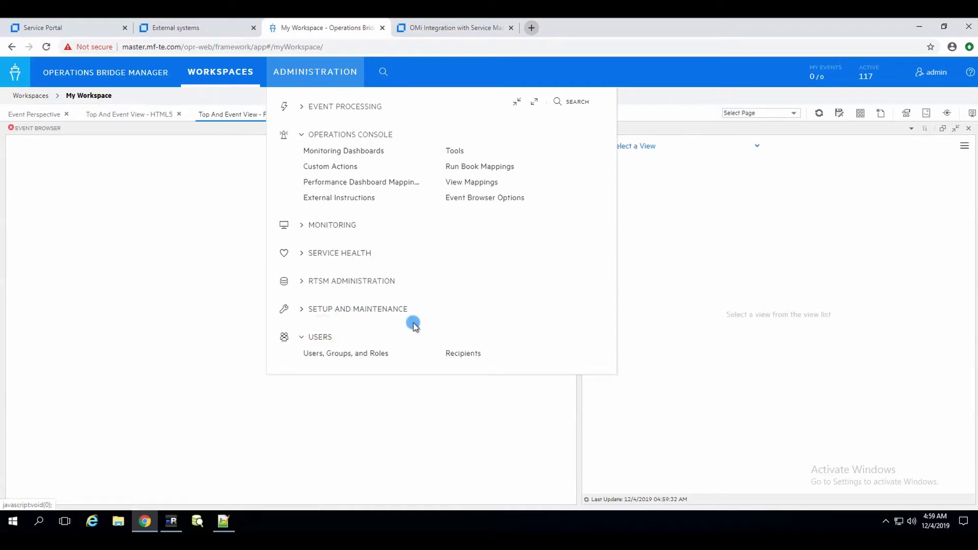
click(377, 348)
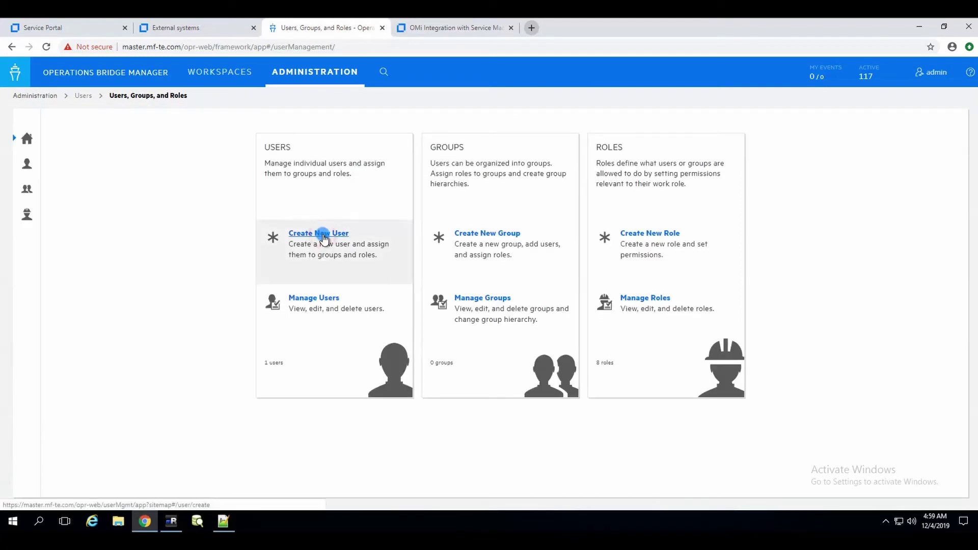
- Create OBM user 'smax' with a confirmed password and the Super-Admin role
click(323, 235)
click(394, 160)
text(smax)
key(Tab)
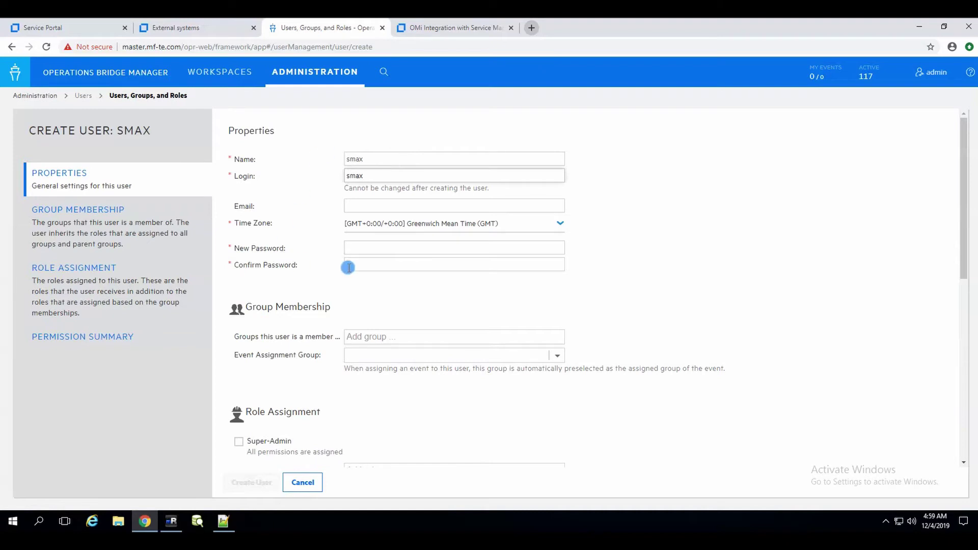
click(368, 244)
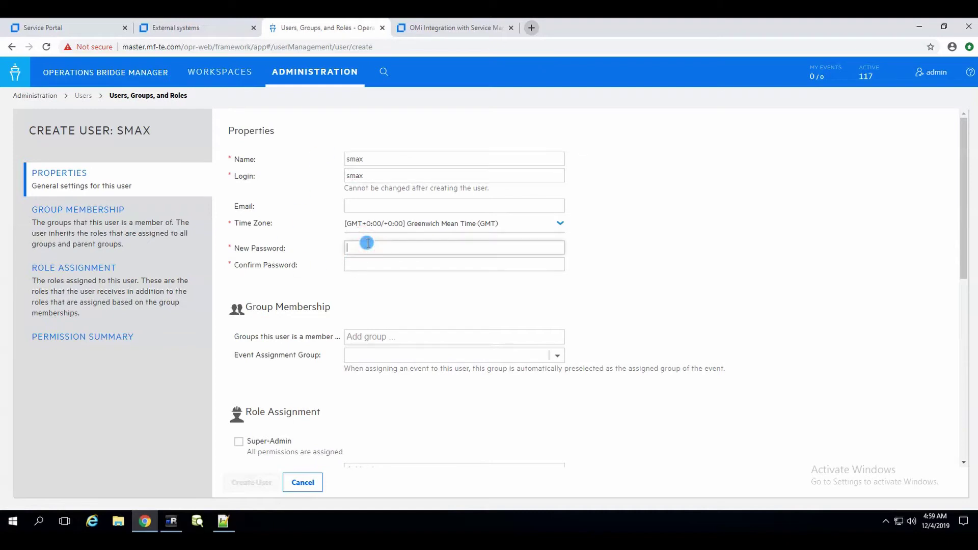
text(•••••••)
key(Tab)
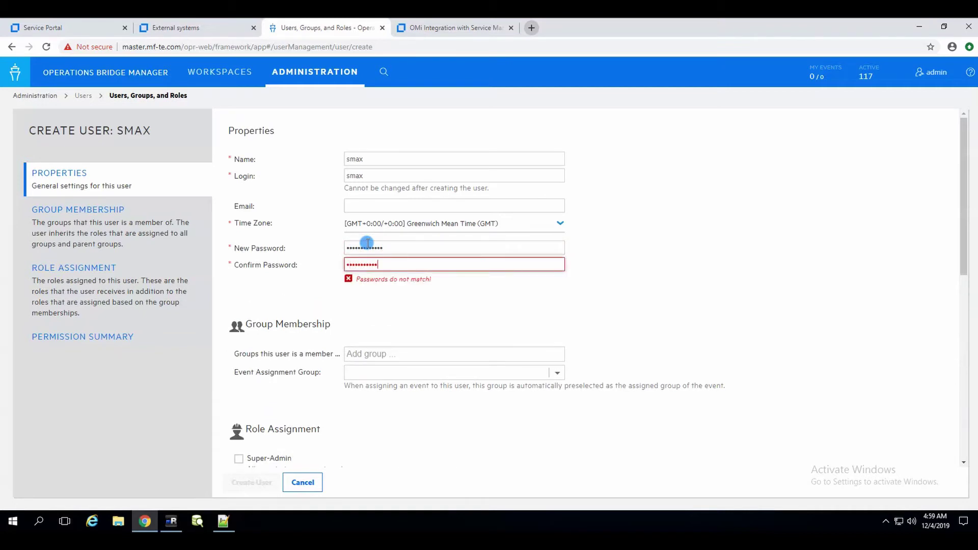
text(••)
scroll(302, 381, down, 1)
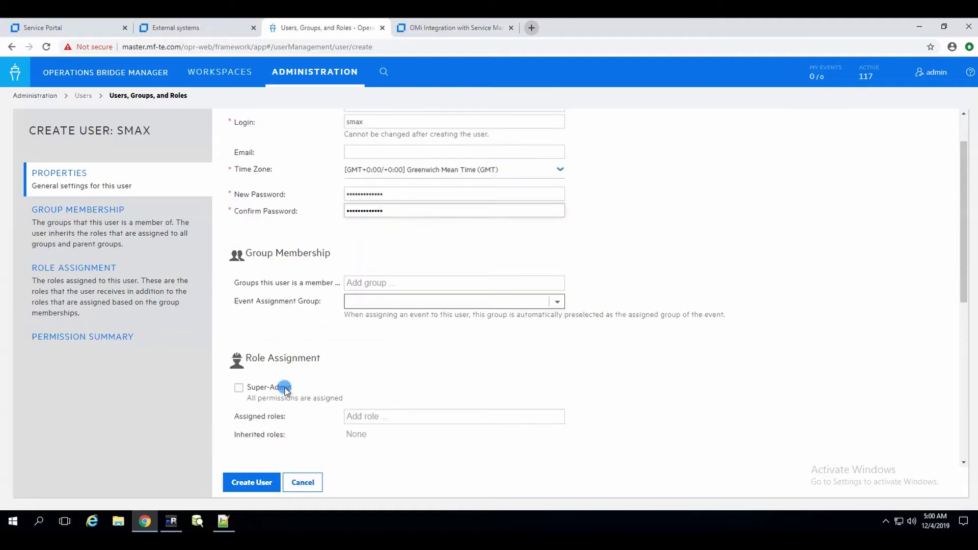
scroll(302, 381, down, 1)
click(238, 333)
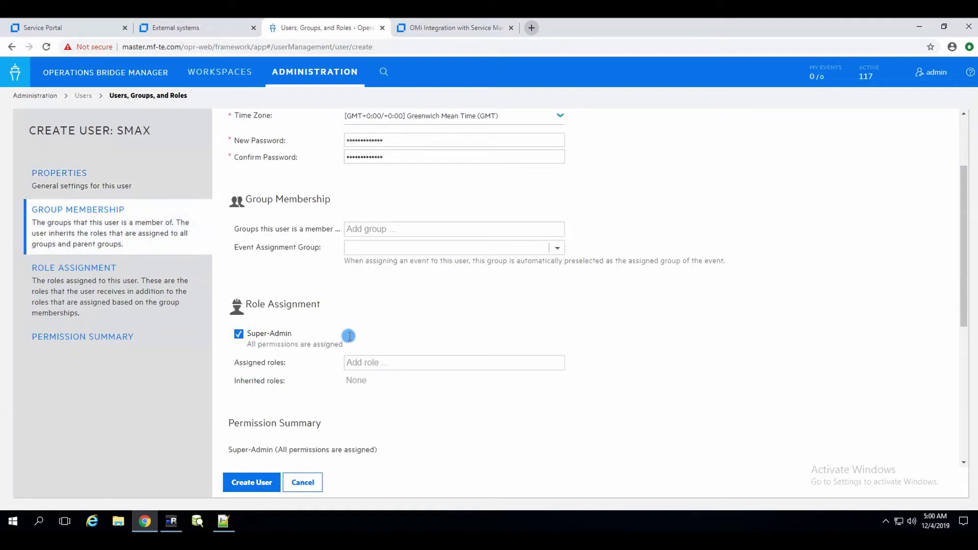
click(258, 483)
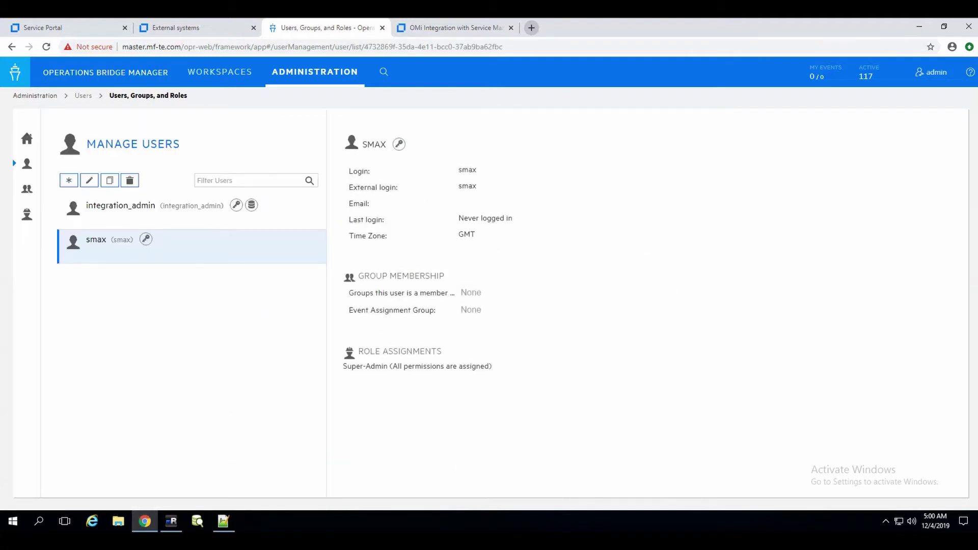
- Go to Setup and Maintenance > Connected Servers and start a new event forwarding script
click(290, 72)
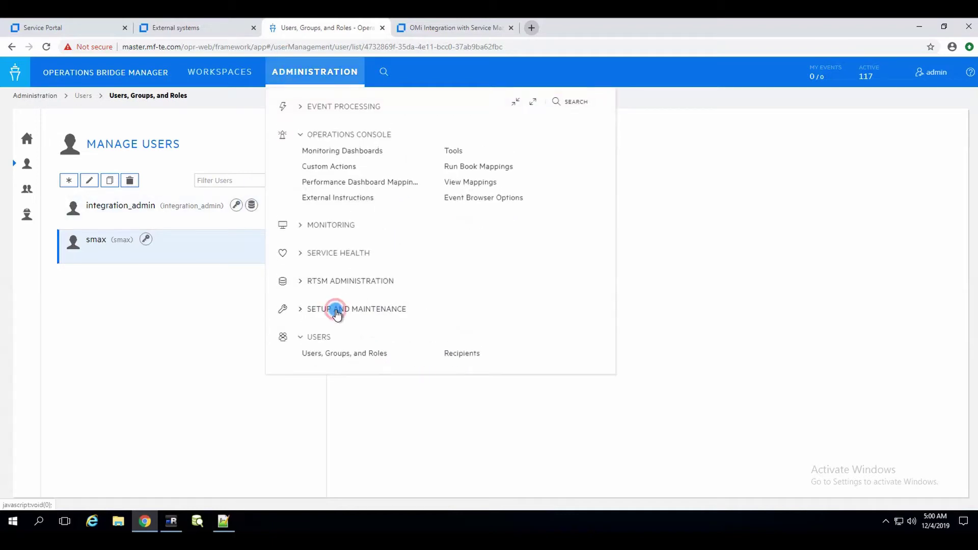
click(333, 309)
click(341, 327)
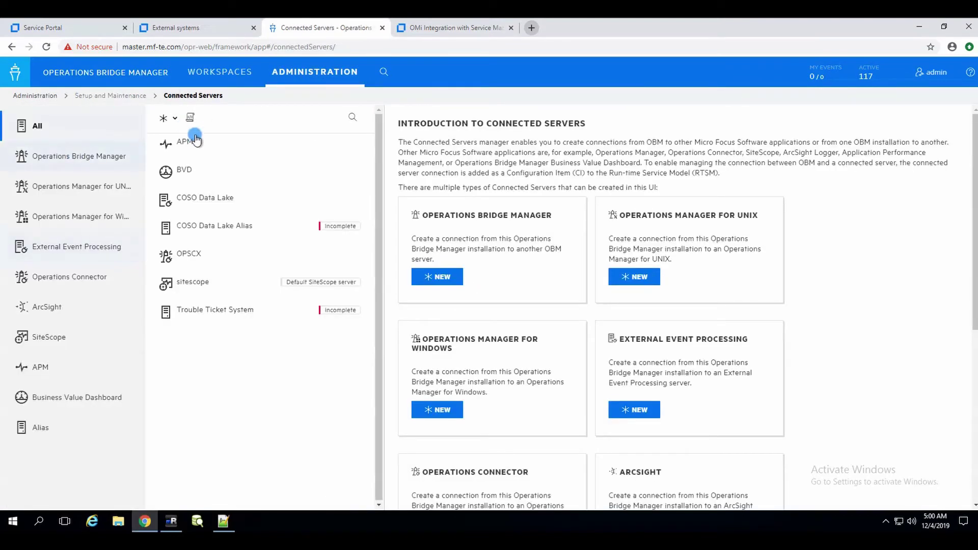
click(190, 121)
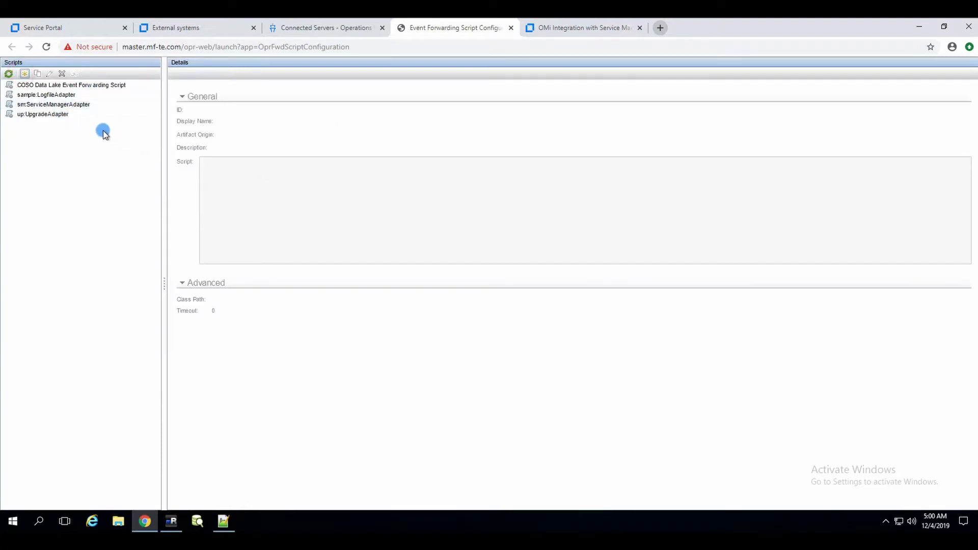
click(26, 74)
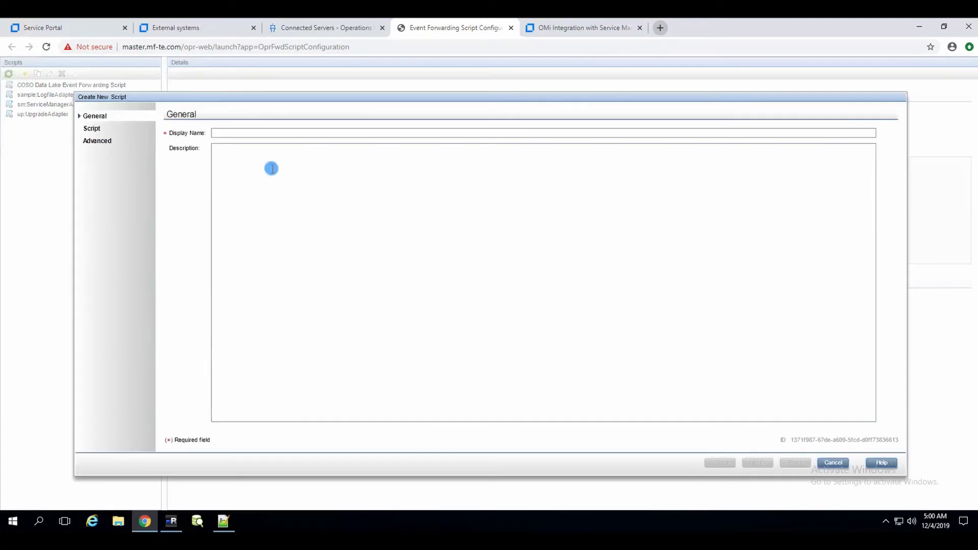
- Name the new script sa:SMAXAdapter and clear the template script text
click(271, 133)
text(sa)
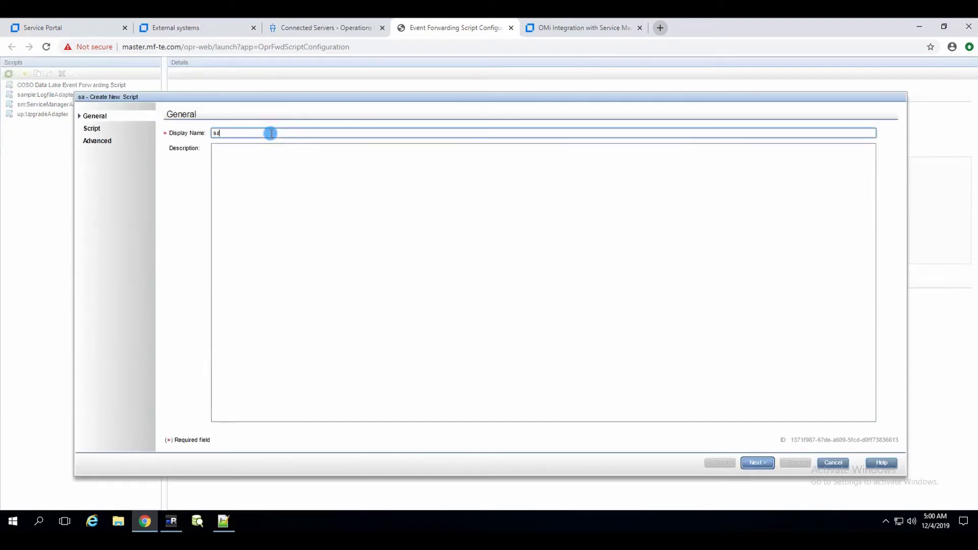
text(:SMAXAdapter)
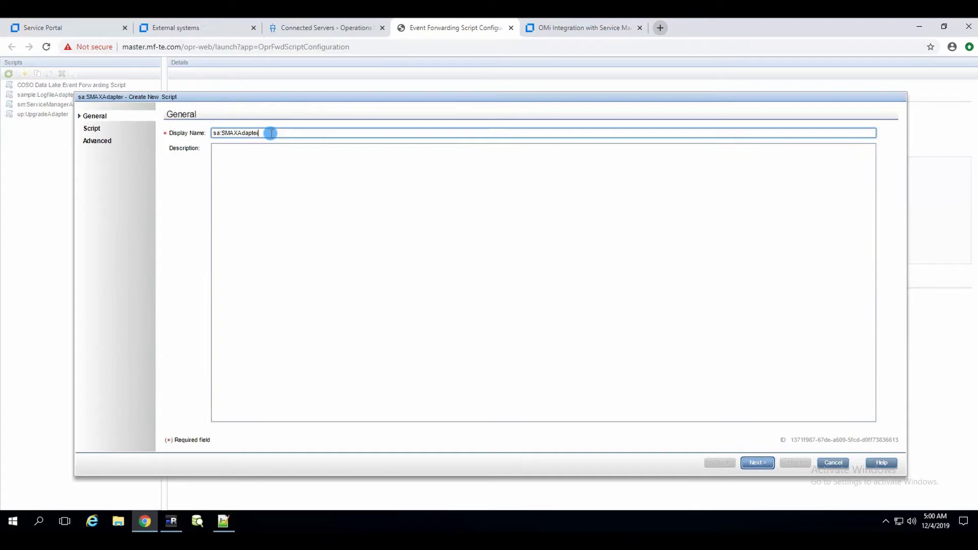
click(758, 462)
click(361, 231)
key(ctrl+a)
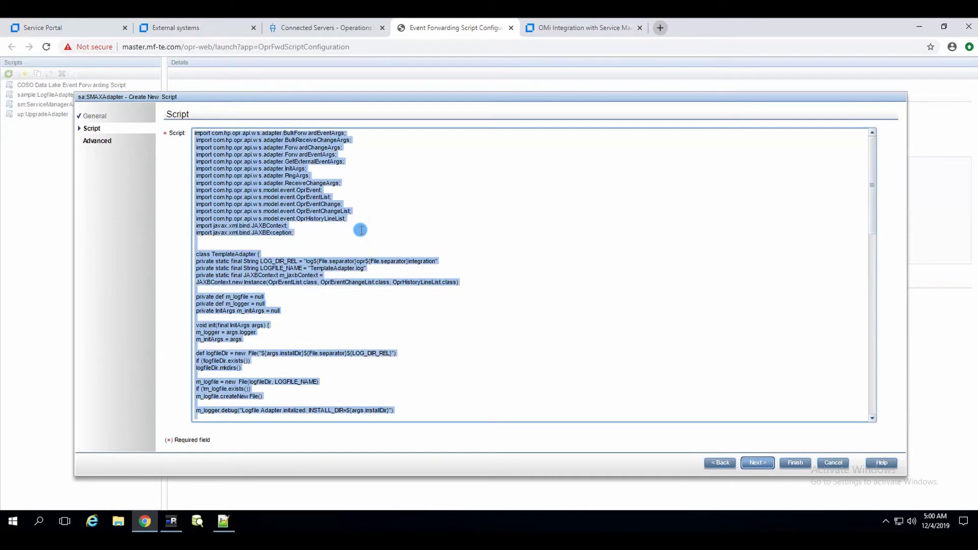
key(Delete)
- Copy the SMAX adapter code from Notepad++ and paste it into the script editor
click(223, 520)
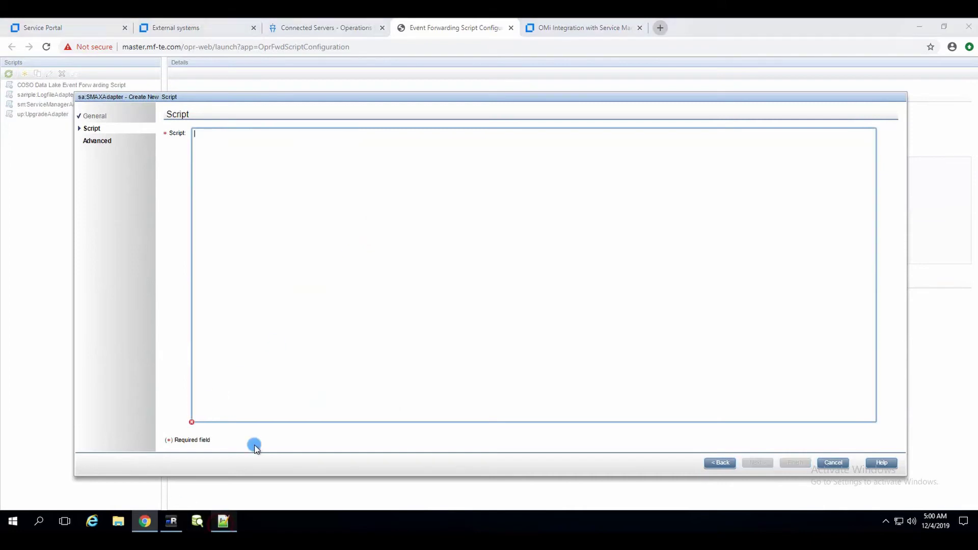
click(294, 249)
key(ctrl+a)
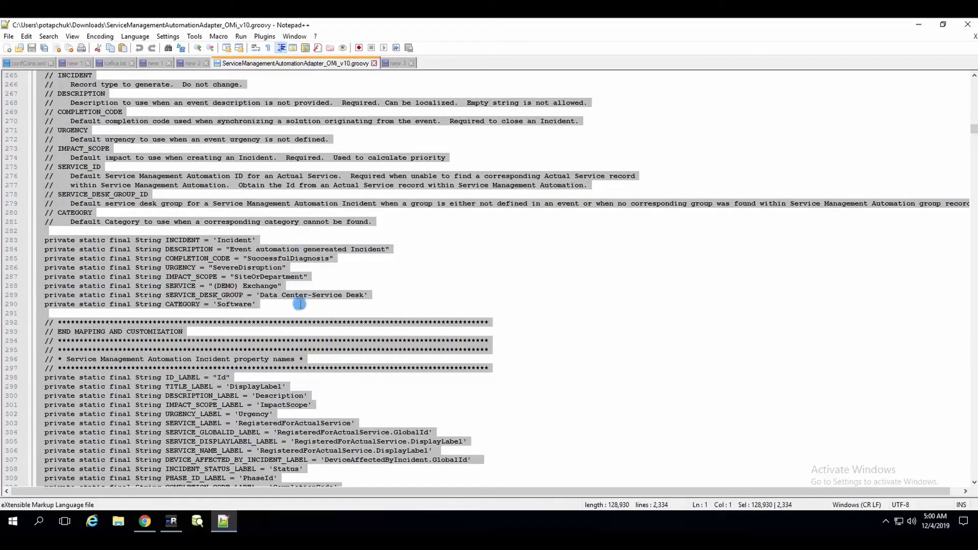
click(145, 521)
click(332, 212)
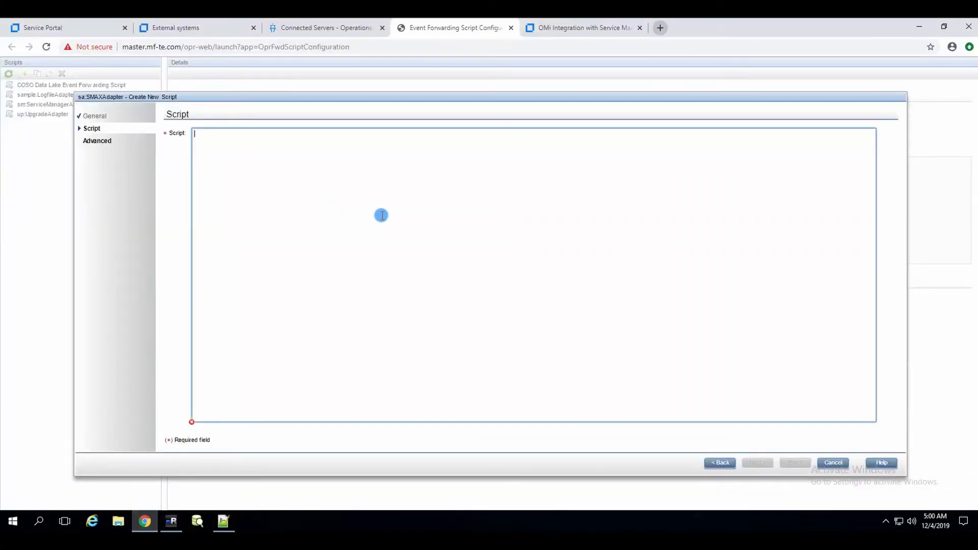
key(ctrl+v)
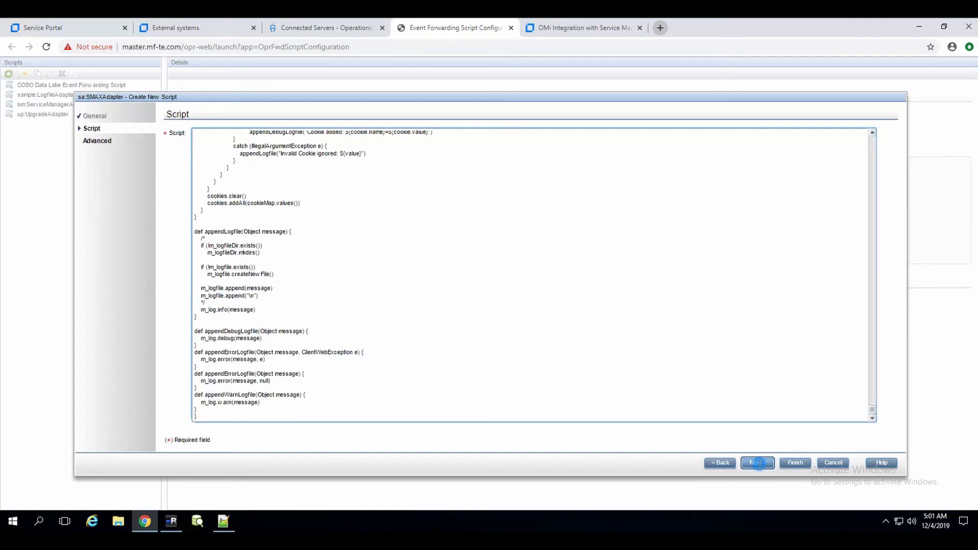
- Set the script timeout to 6000 ms, finish, and return to Connected Servers
click(771, 463)
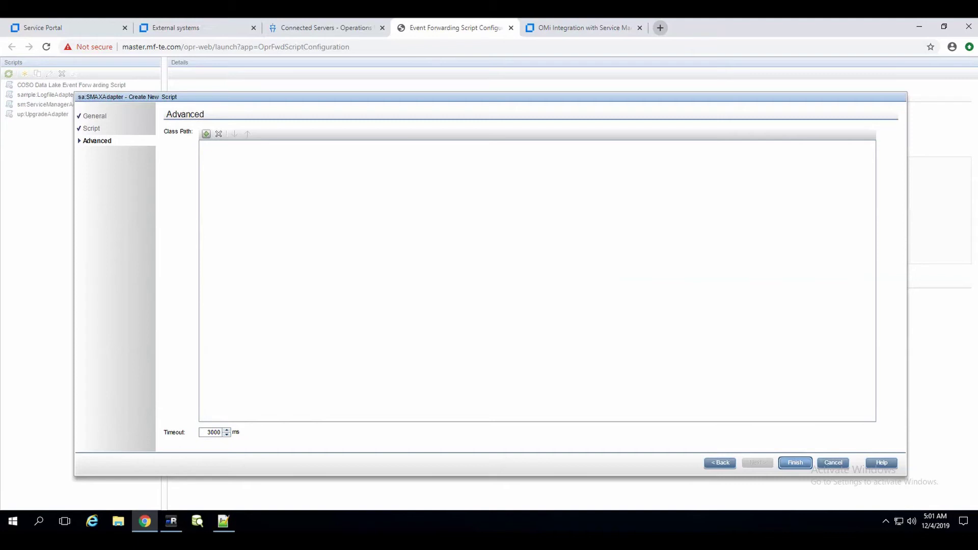
click(207, 432)
click(798, 463)
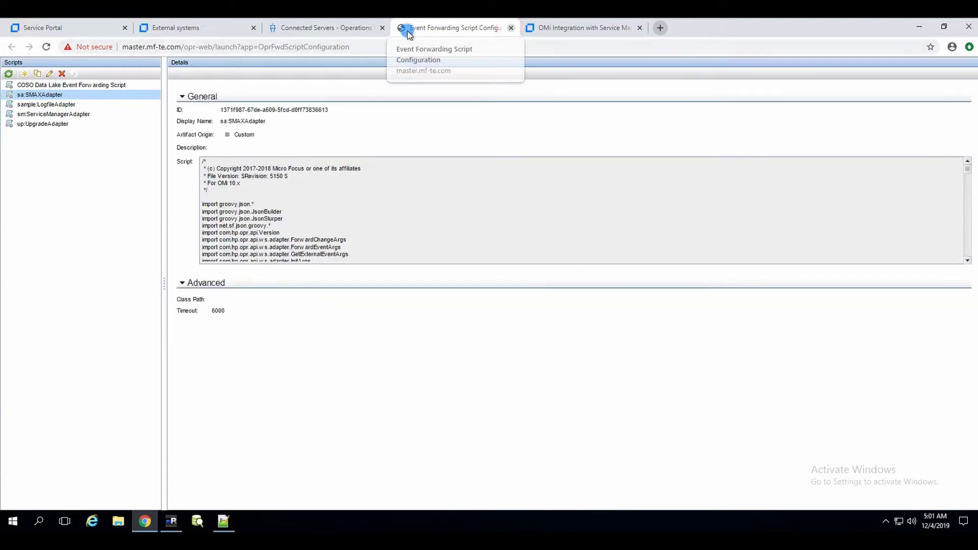
click(327, 31)
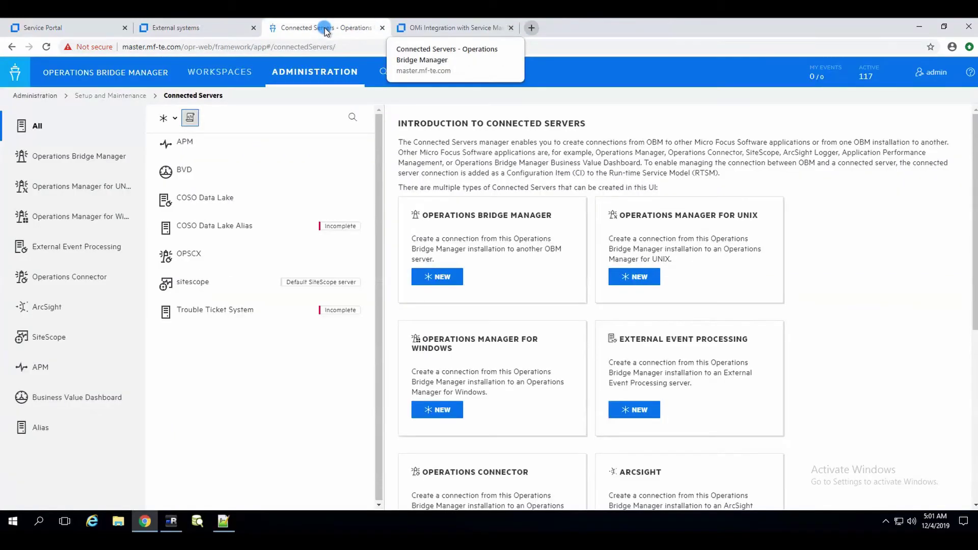
- Start a new External Event Processing connected server labelled SMAX
click(168, 120)
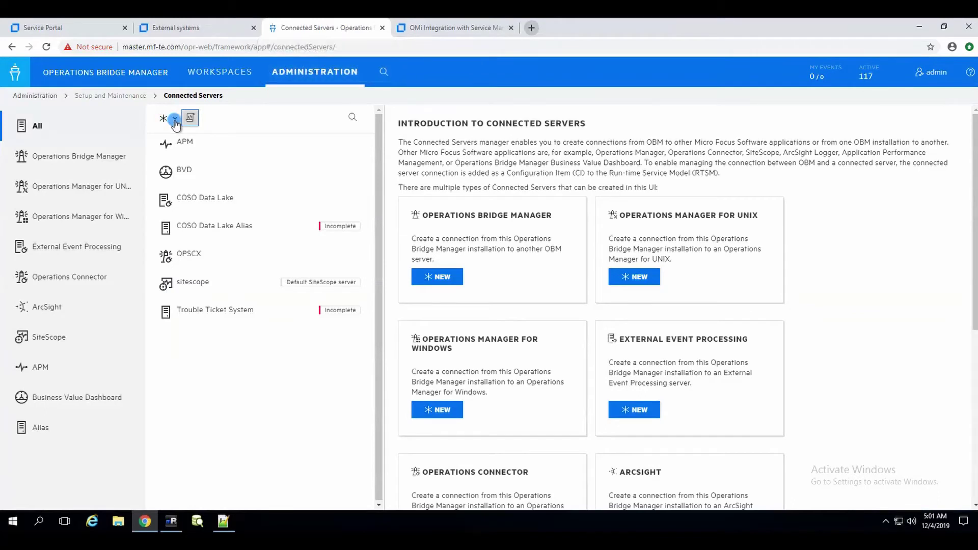
click(175, 120)
click(175, 121)
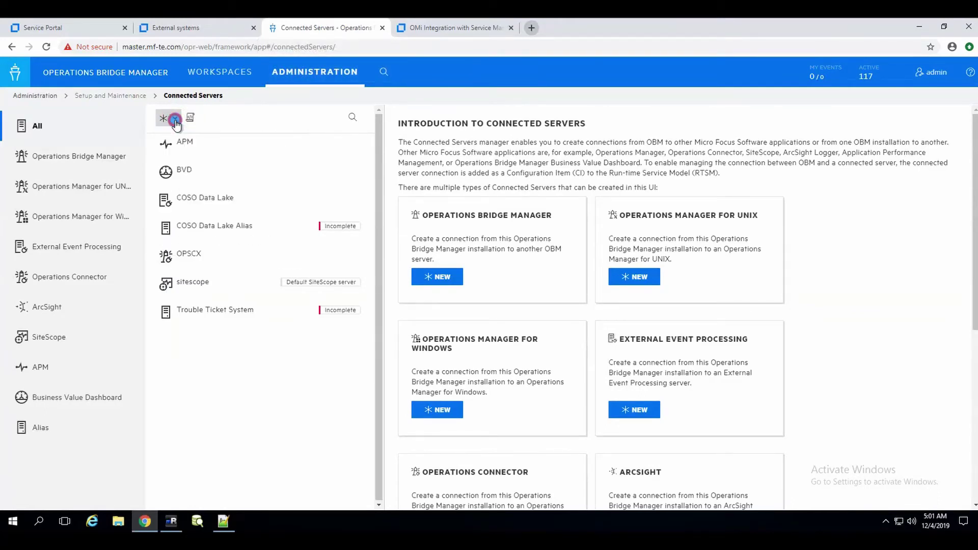
click(175, 120)
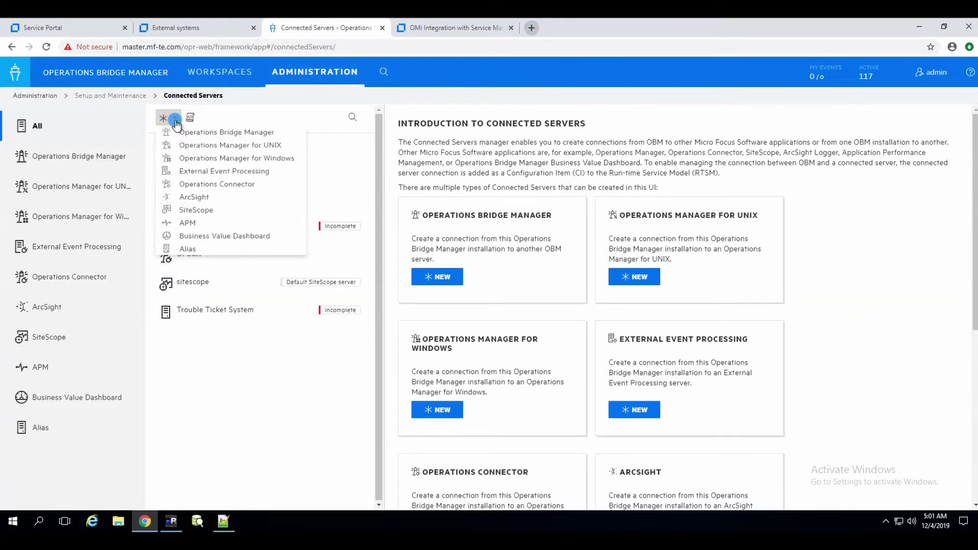
click(253, 173)
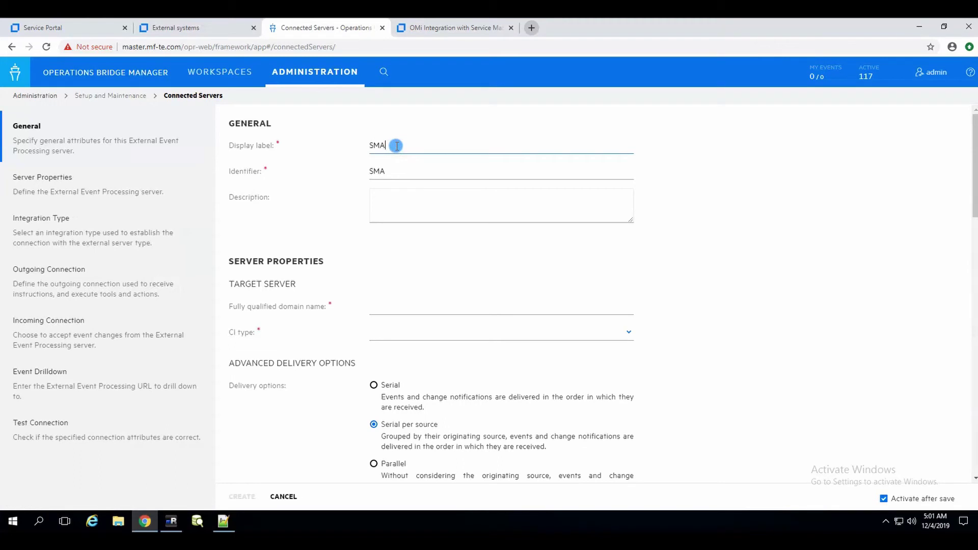
key(Tab)
- Enter master.itsma.demo.local as the FQDN and set CI type to Service Manager System
click(381, 311)
scroll(686, 261, down, 3)
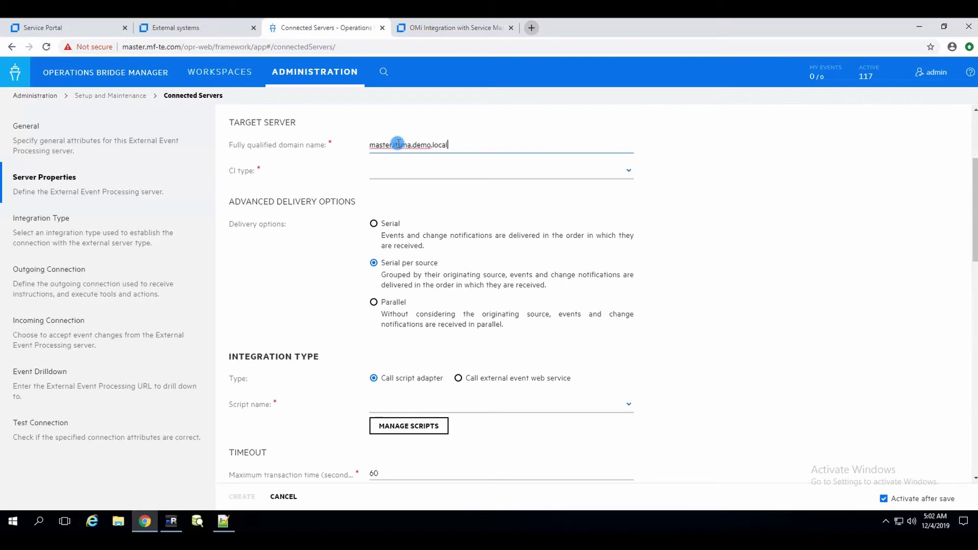
click(439, 173)
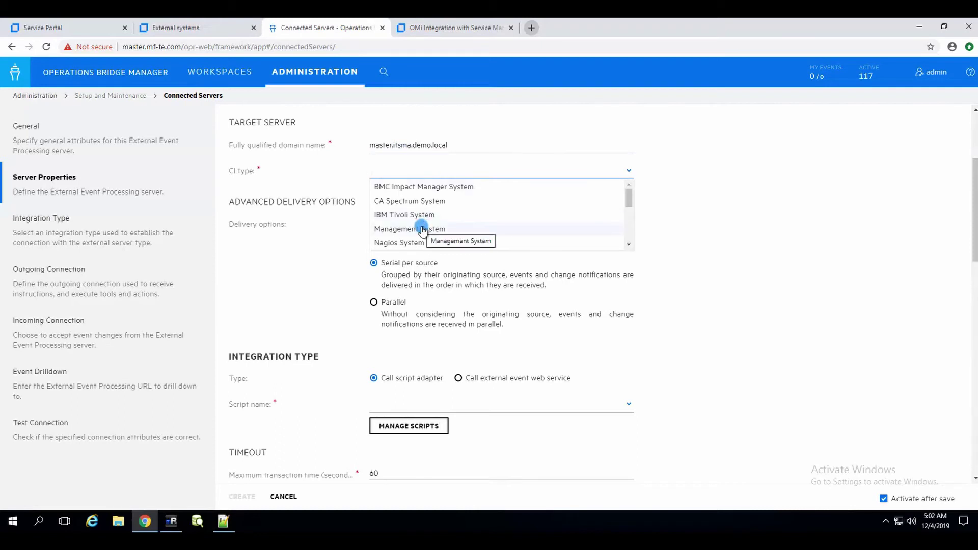
scroll(423, 230, down, 5)
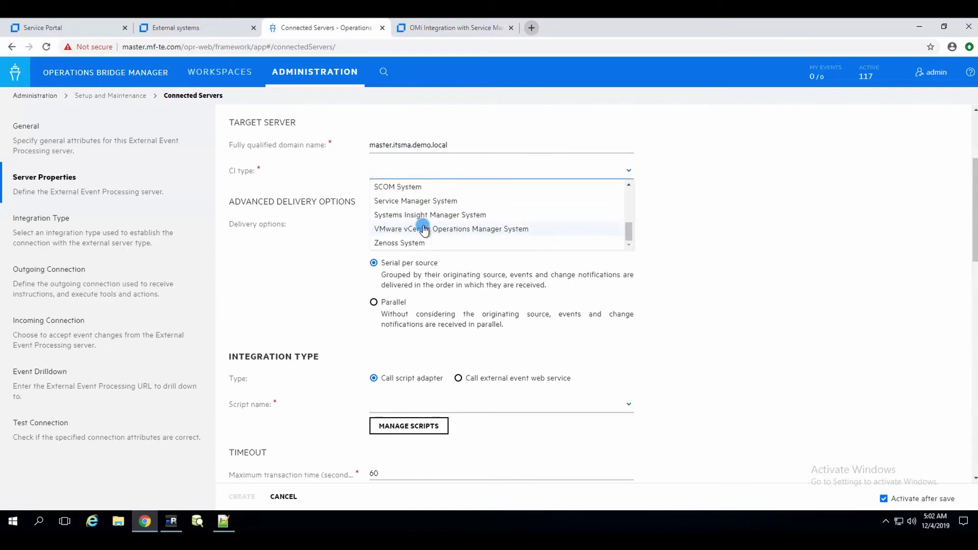
click(420, 202)
scroll(396, 182, down, 3)
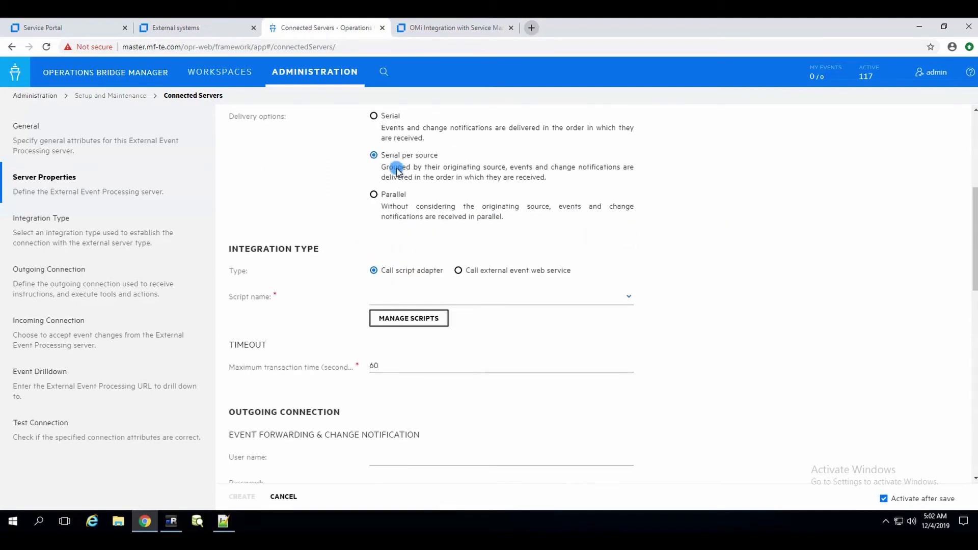
- Select sa:SMAXAdapter as the connection's script
click(409, 296)
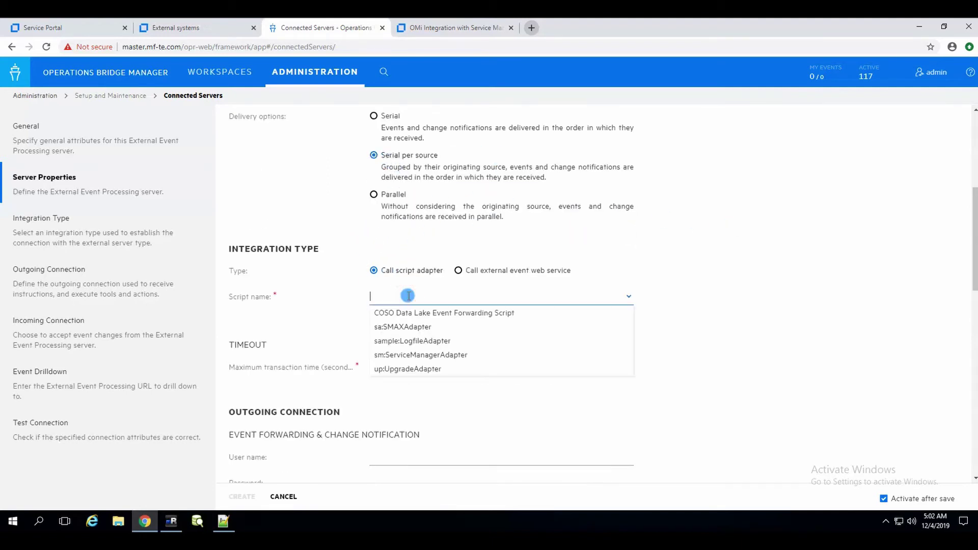
click(417, 326)
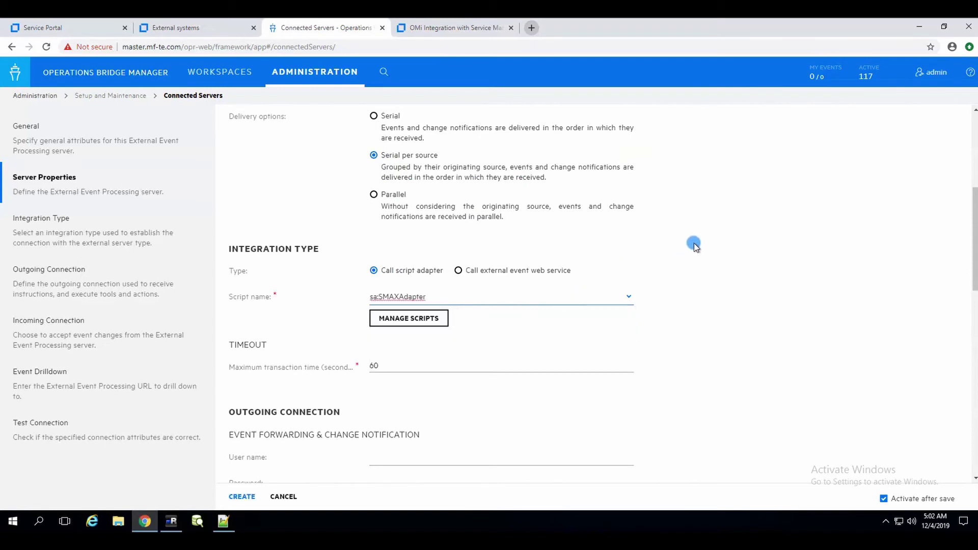
scroll(695, 247, down, 2)
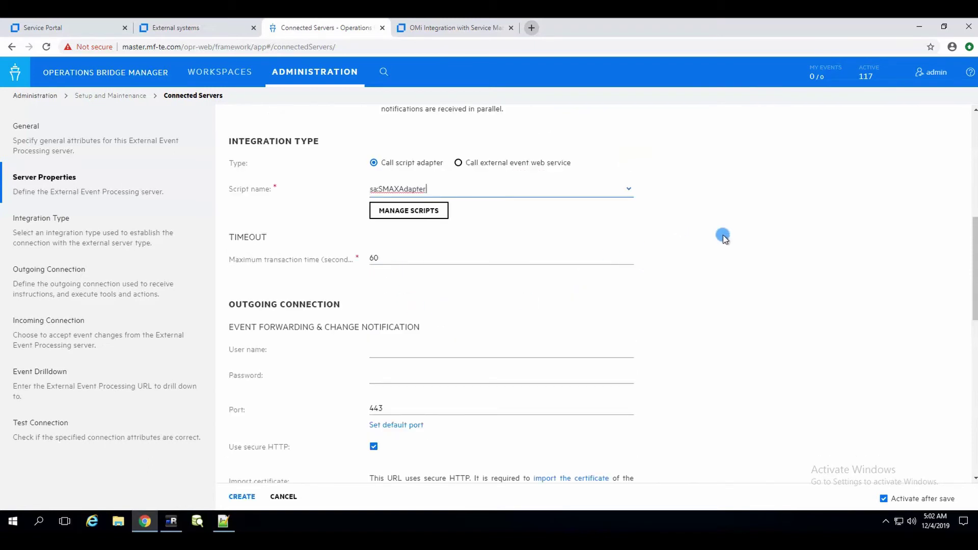
scroll(683, 247, down, 3)
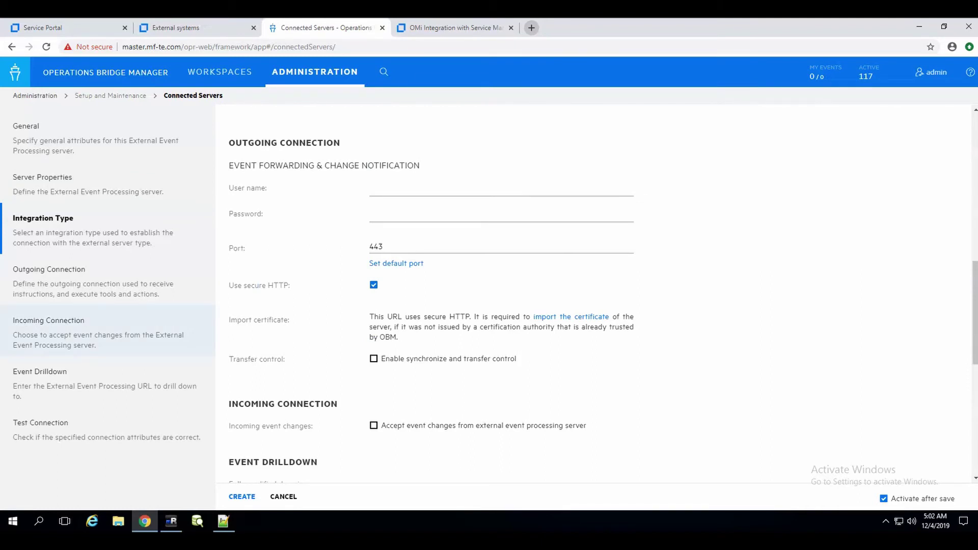
- Enter user integration_user with a confirmed password, keep port 443, and begin certificate import
click(452, 191)
text(integration_user)
key(Tab)
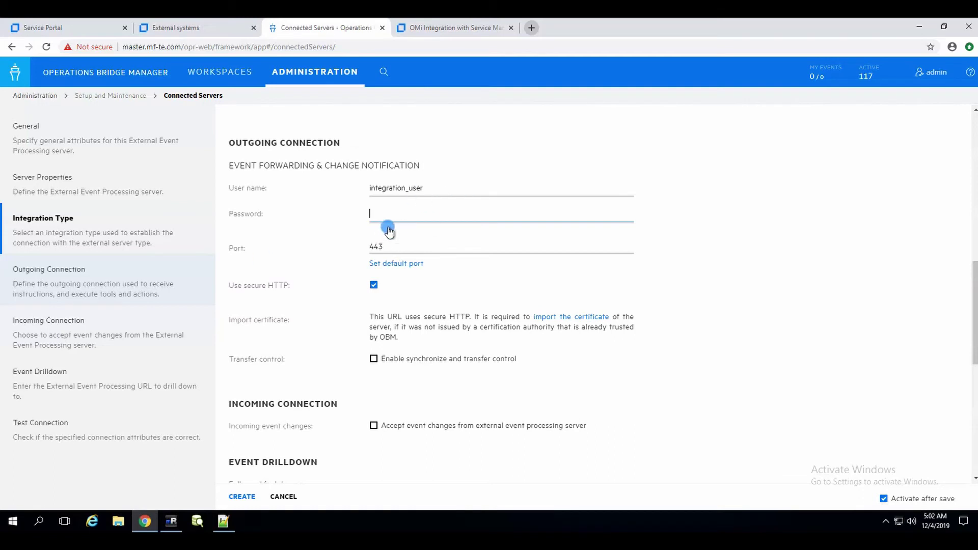
key(ctrl+v)
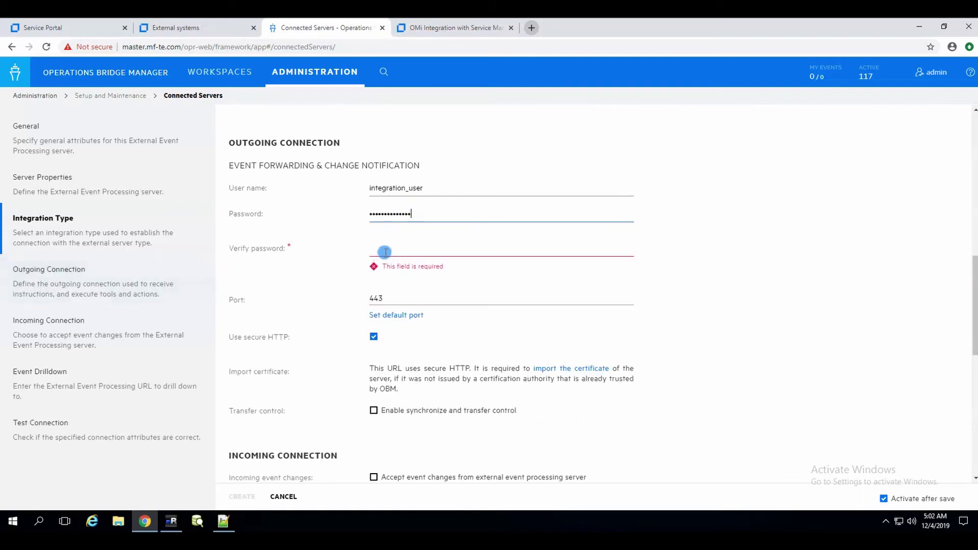
key(ctrl+v)
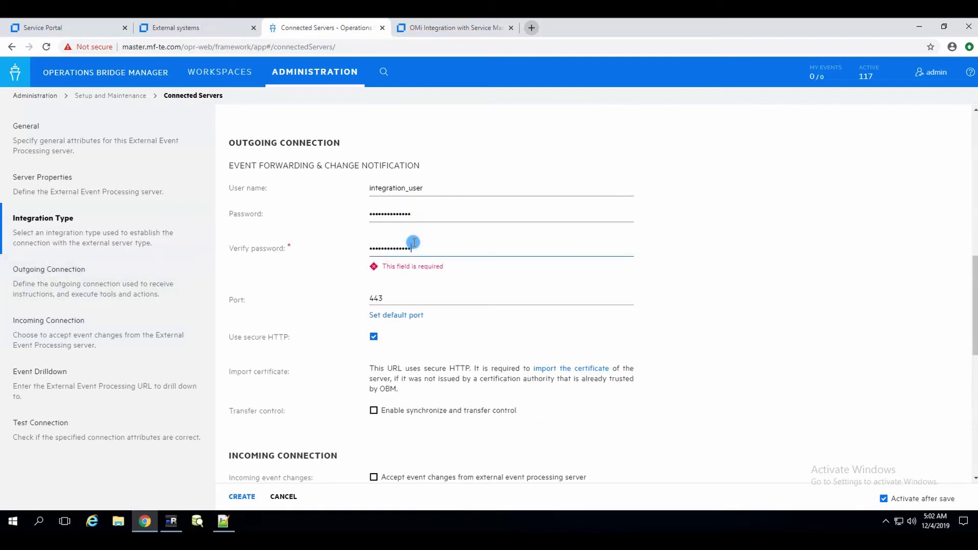
key(Tab)
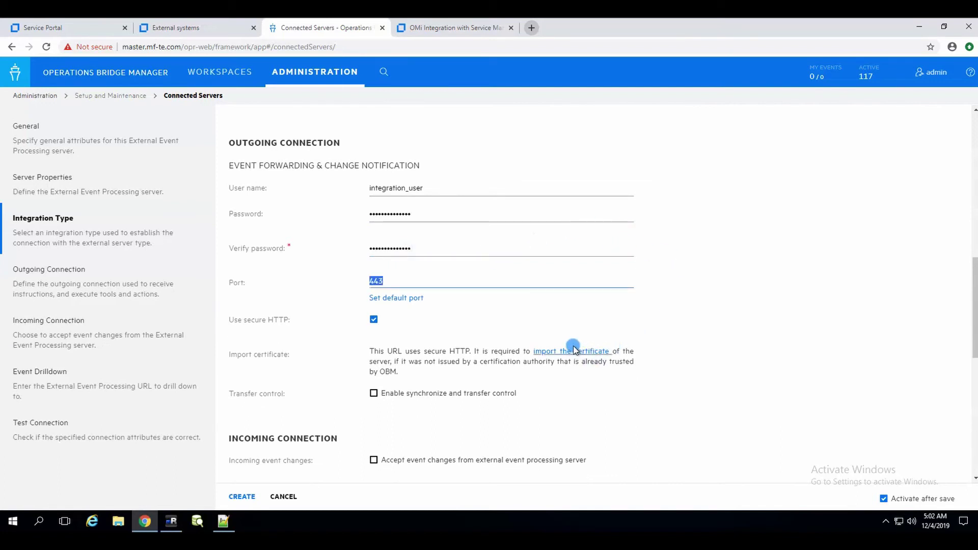
click(574, 352)
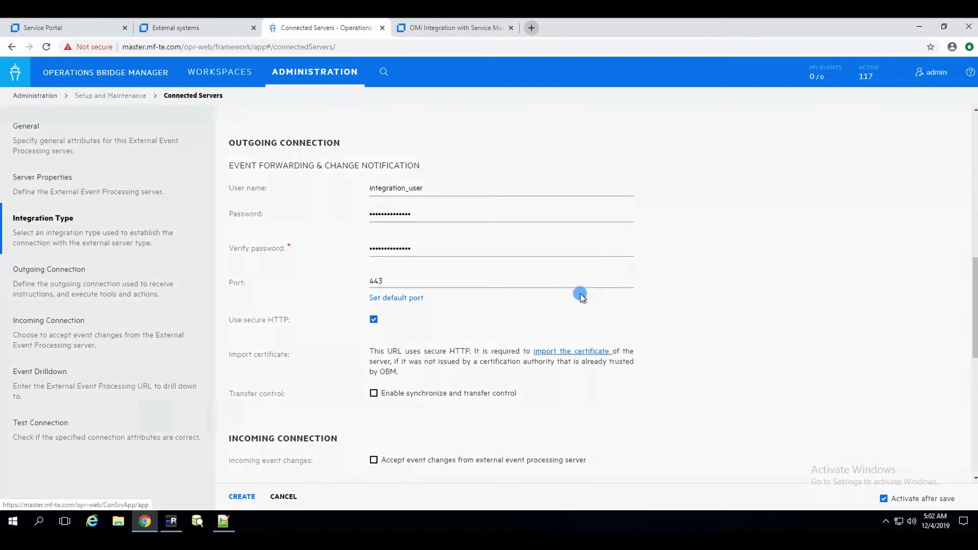
click(583, 352)
- Retrieve, confirm and import the SMAX server's certificate, then close the import panel
click(826, 192)
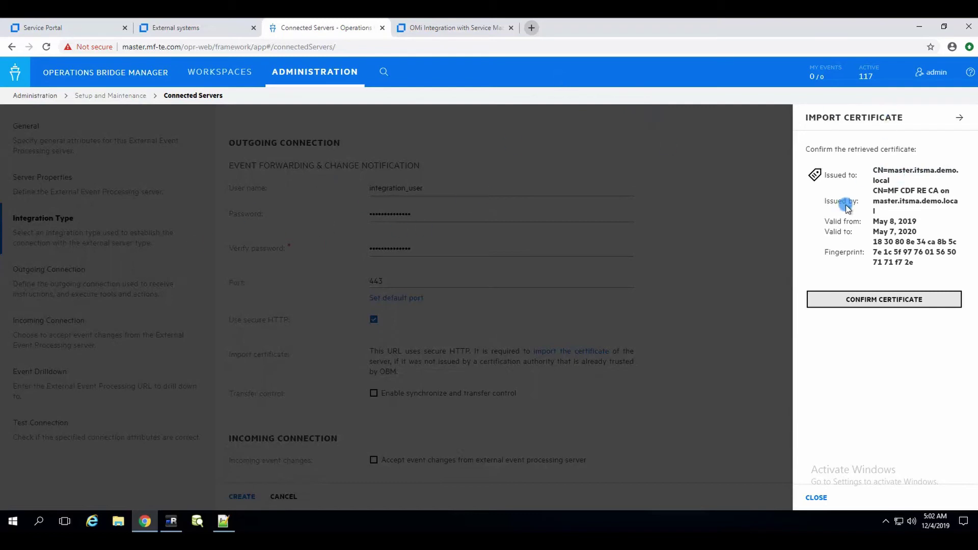
click(871, 300)
click(885, 184)
click(959, 120)
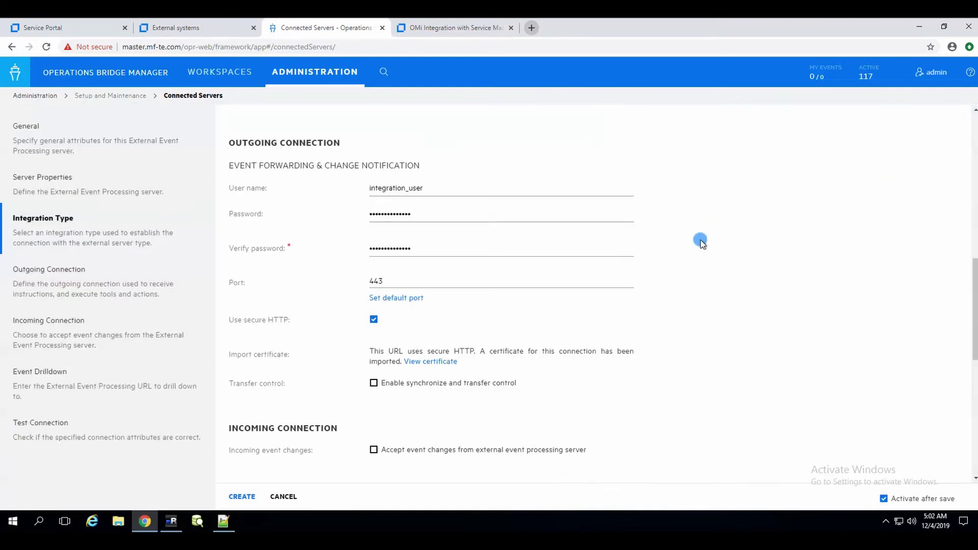
click(724, 245)
scroll(720, 234, down, 2)
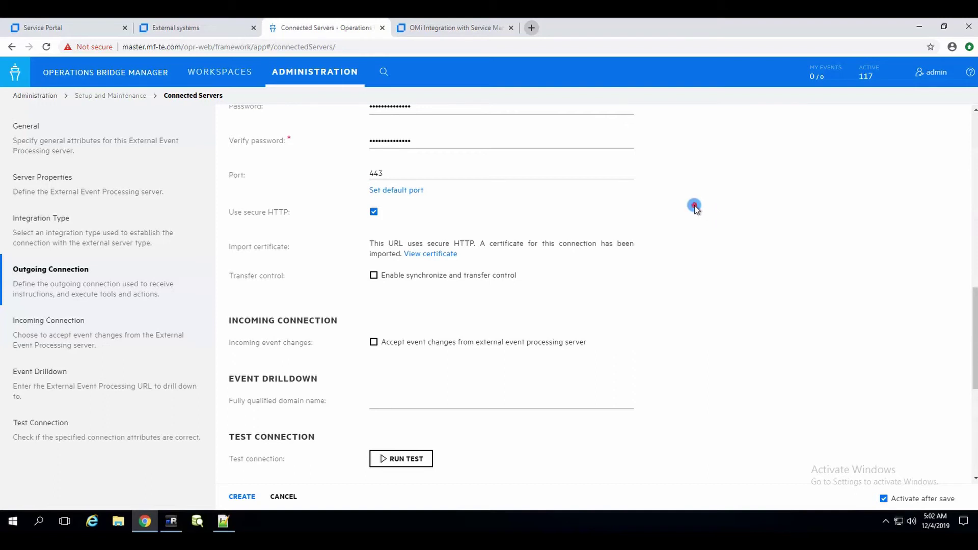
scroll(672, 220, down, 1)
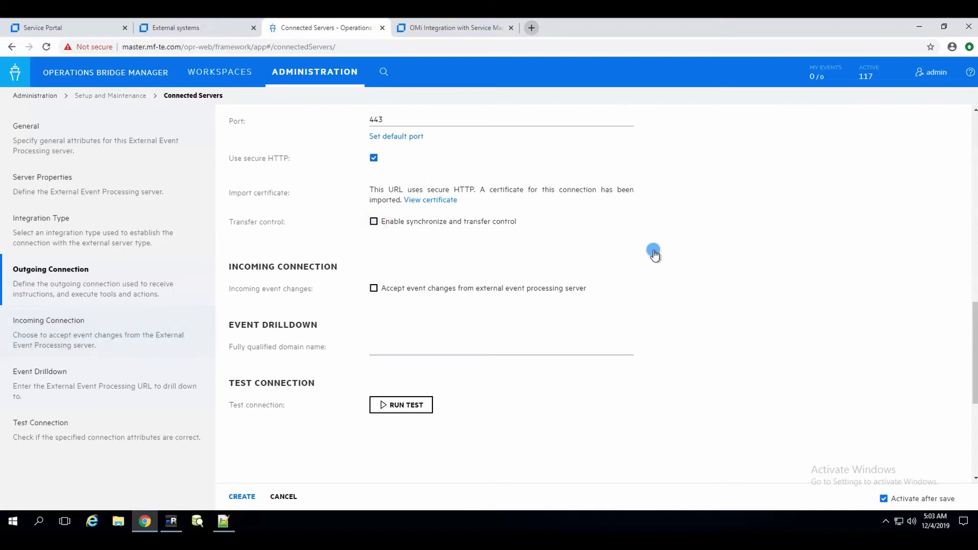
- Enable synchronize and transfer control and set and verify the incoming connection password
click(504, 222)
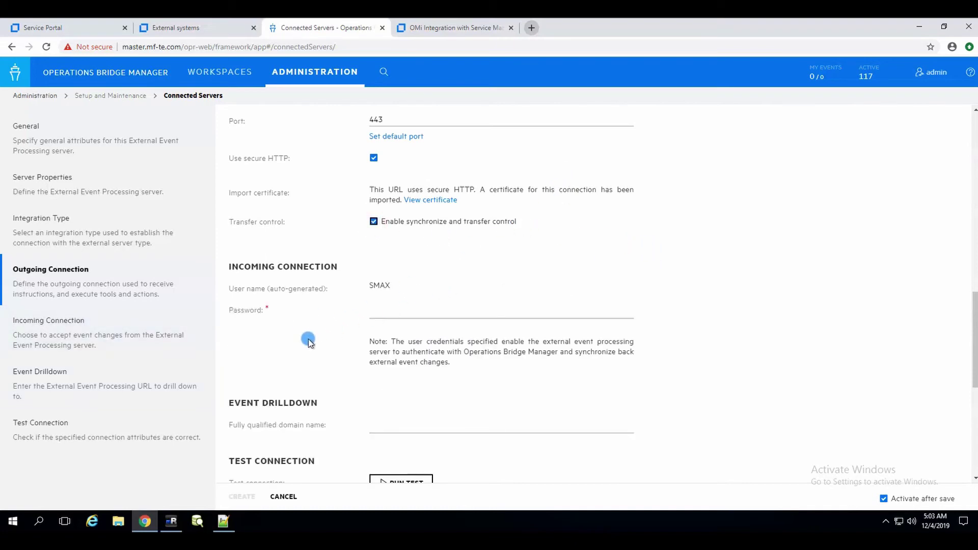
scroll(387, 331, down, 2)
click(396, 209)
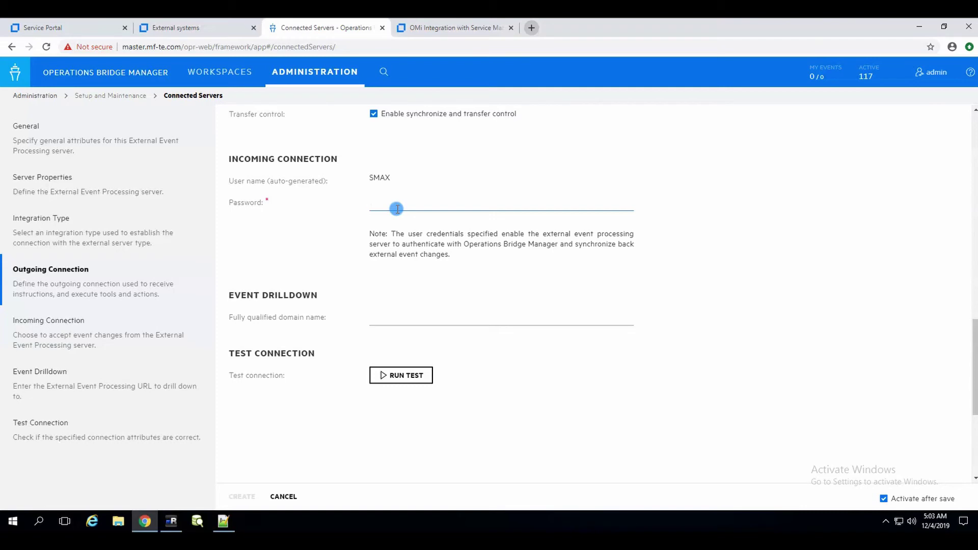
text(•••••••)
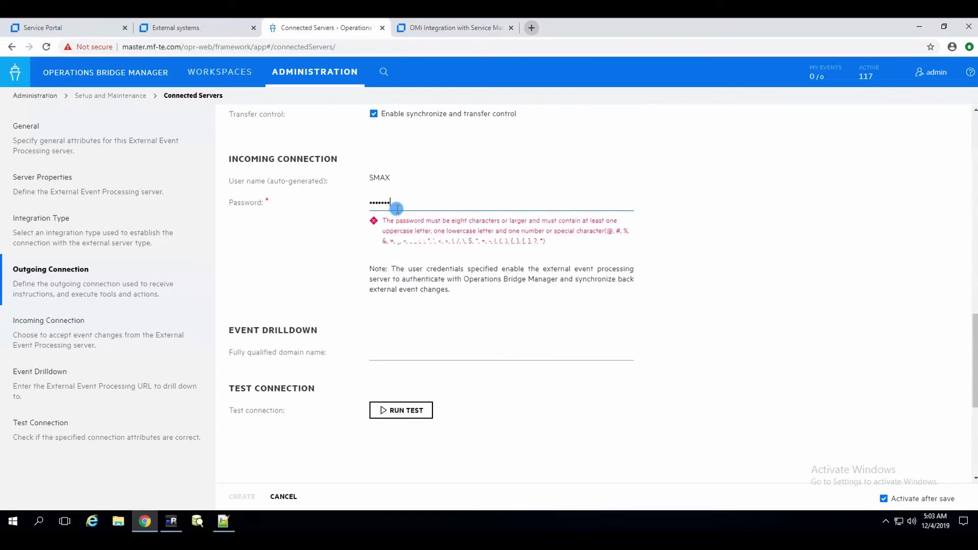
text(••••)
key(Tab)
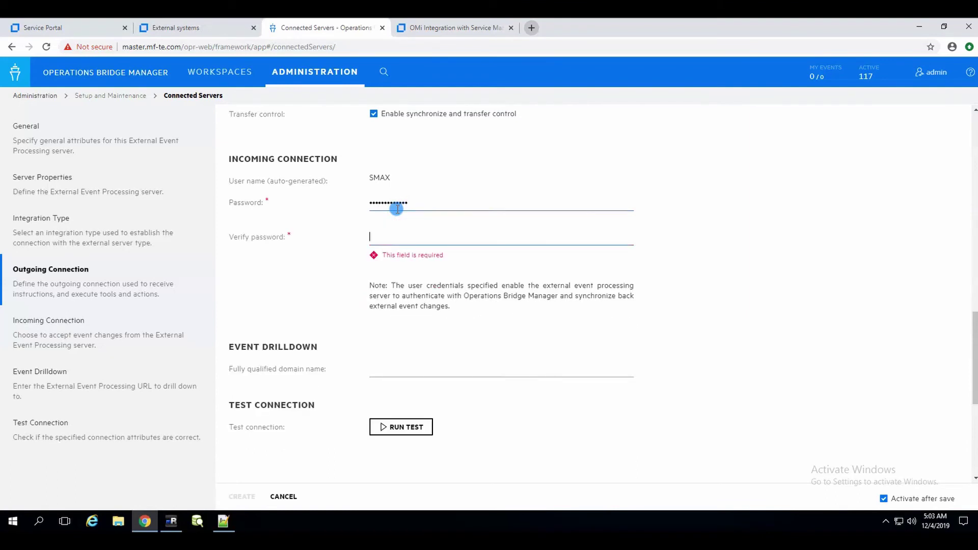
text(•••)
key(BackSpace)
key(BackSpace)
key(BackSpace)
text(•••••••••••••)
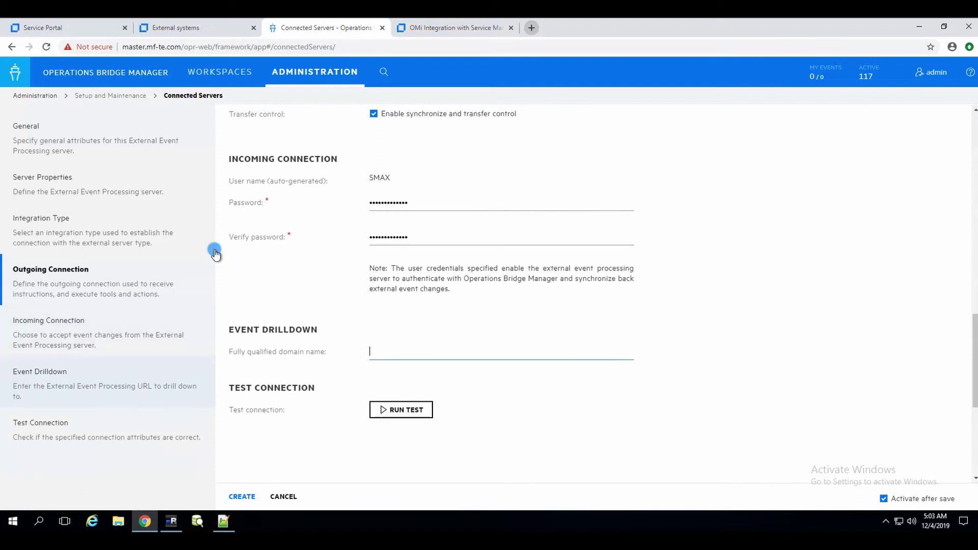
- Set the event drilldown domain to master.itsma.demo.local
click(388, 352)
text(mas)
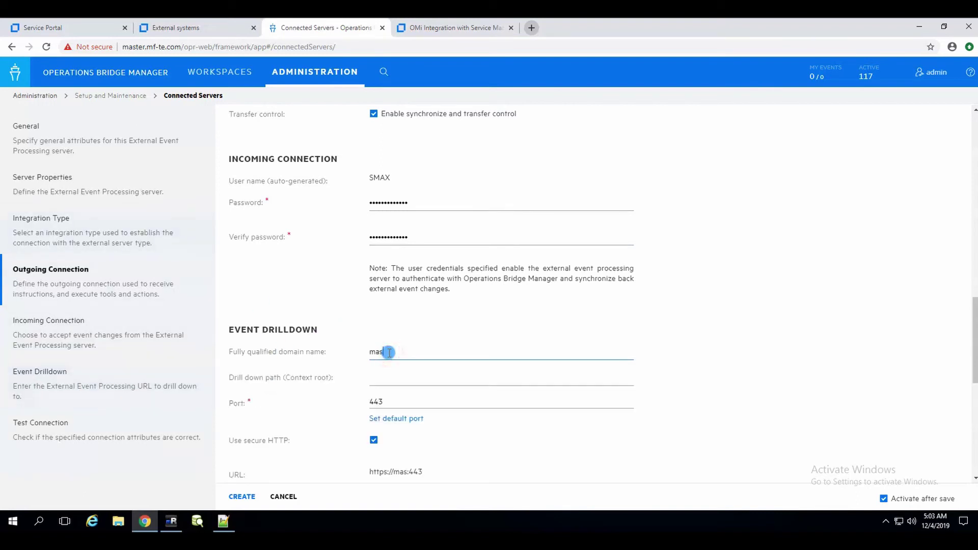
text(ter.itsma.demo.local)
key(Tab)
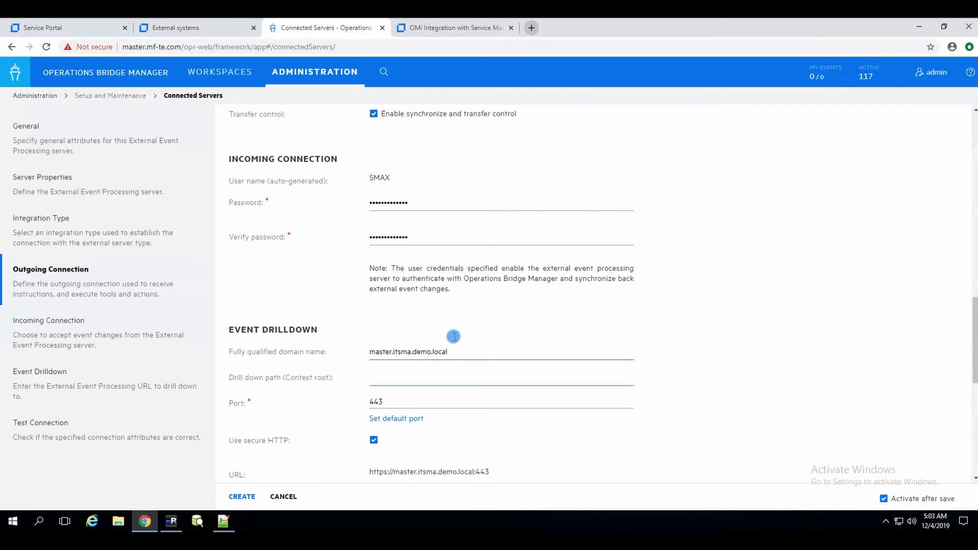
scroll(458, 331, down, 2)
- Run the connection test to master.itsma.demo.local and create the SMAX connected server
click(401, 434)
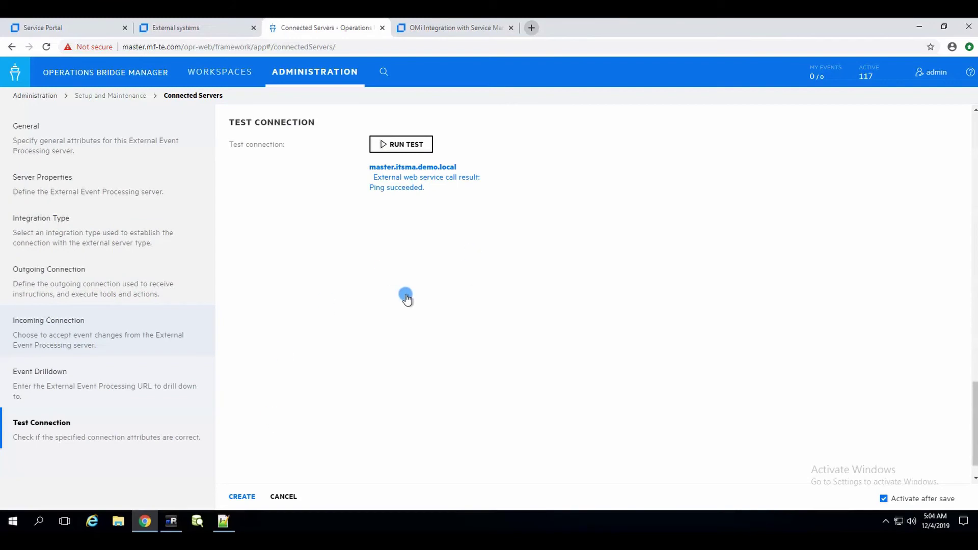
click(244, 496)
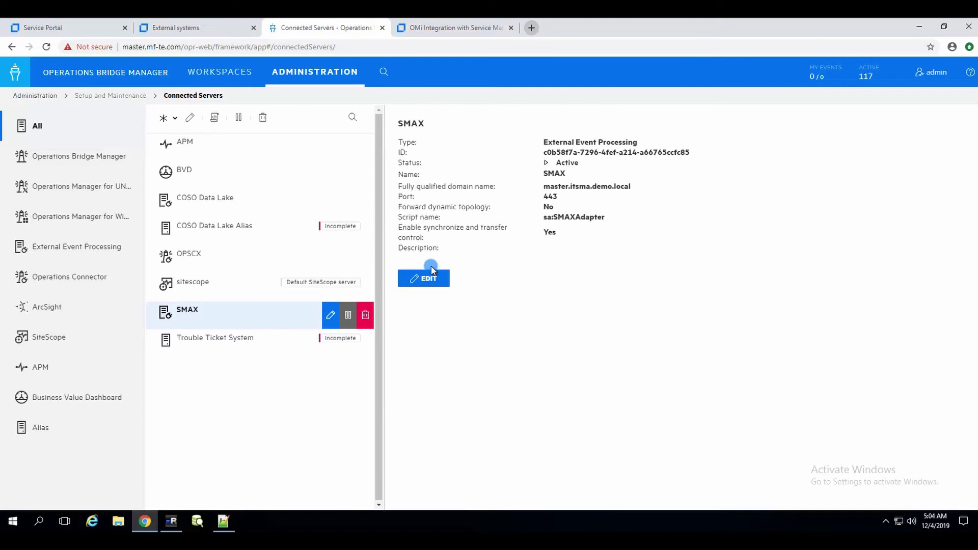
- Switch to My Workspace from the Workspaces menu to load the event browser
click(196, 70)
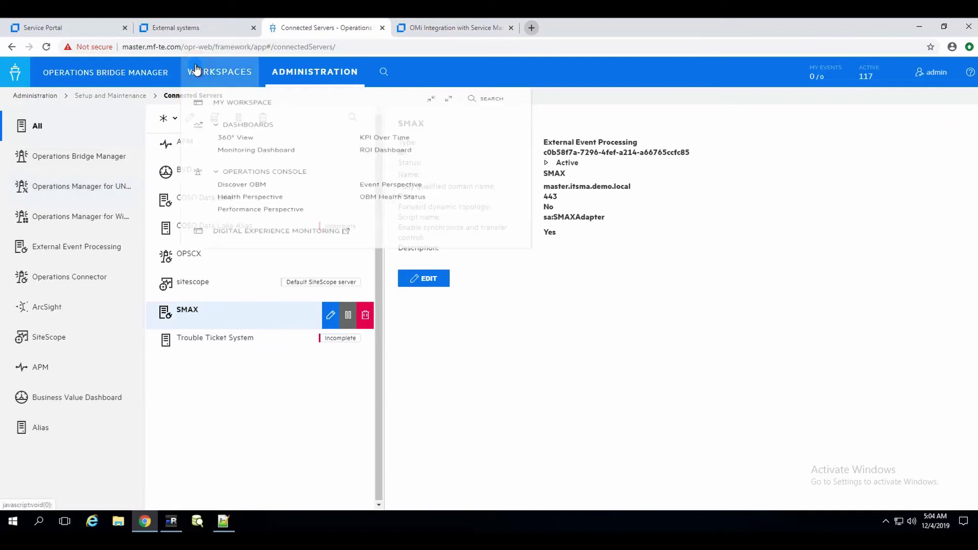
click(248, 107)
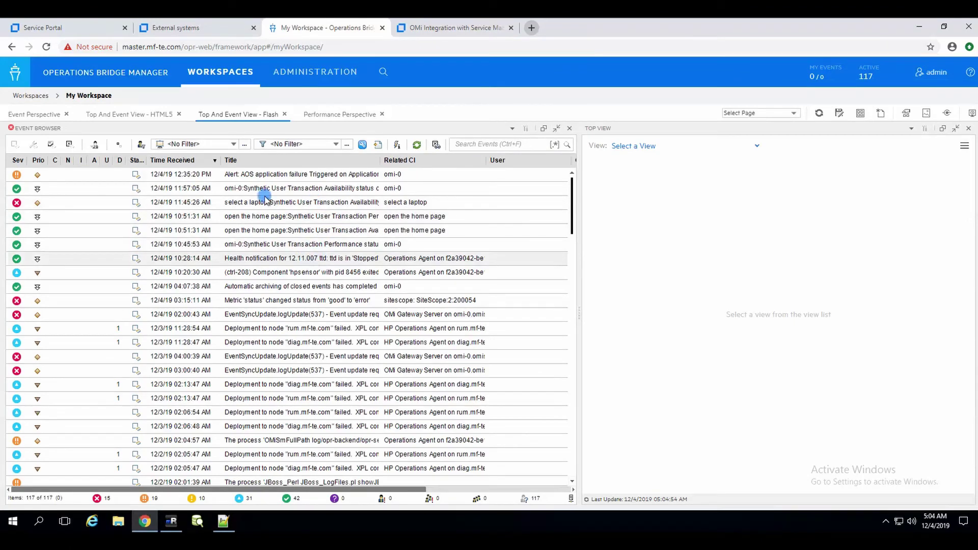
- Transfer control of the critical 'select a laptop' event to SMAX and reselect the event
right_click(276, 206)
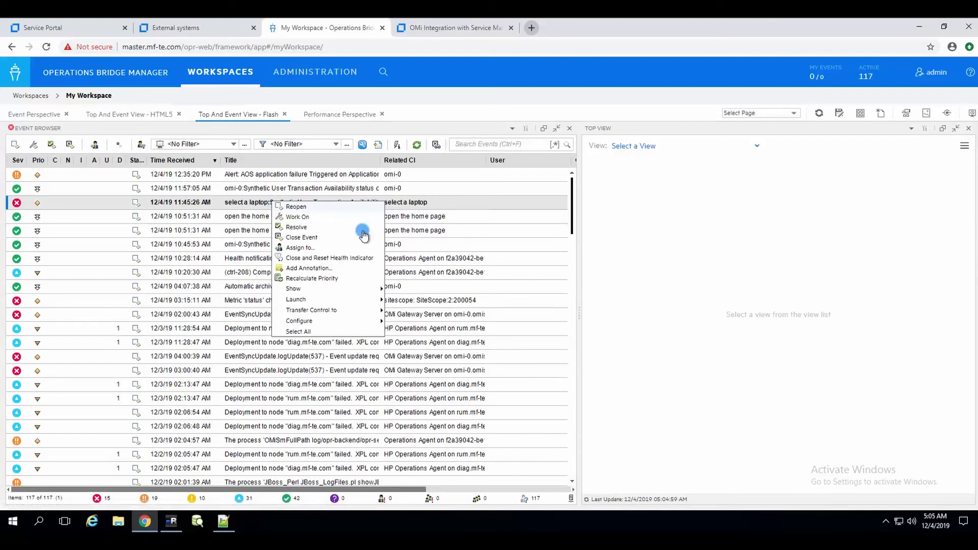
mouse_move(362, 310)
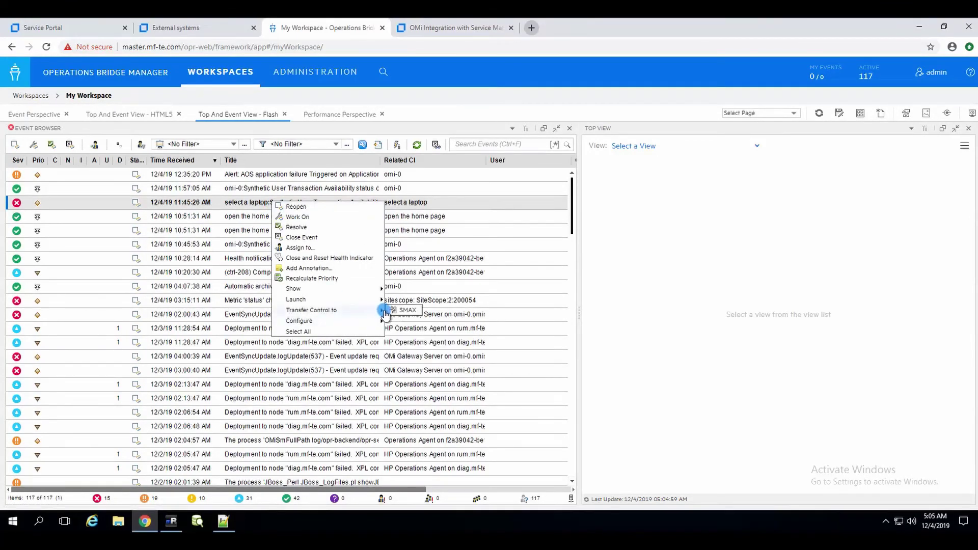
click(401, 310)
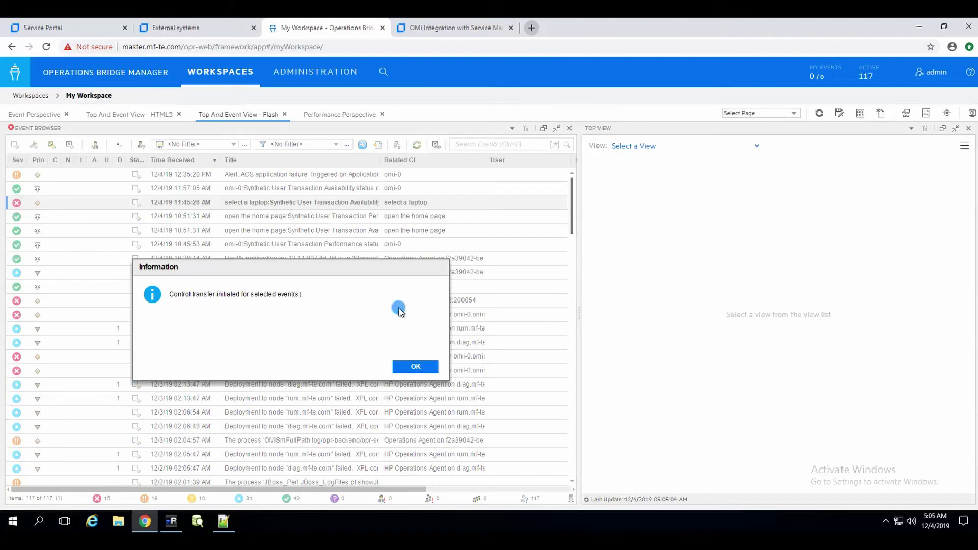
click(409, 367)
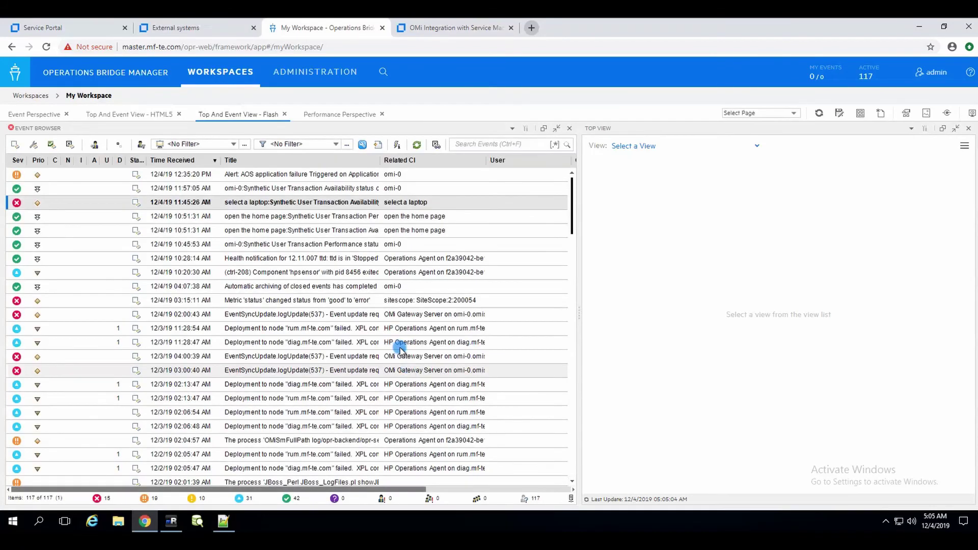
click(326, 203)
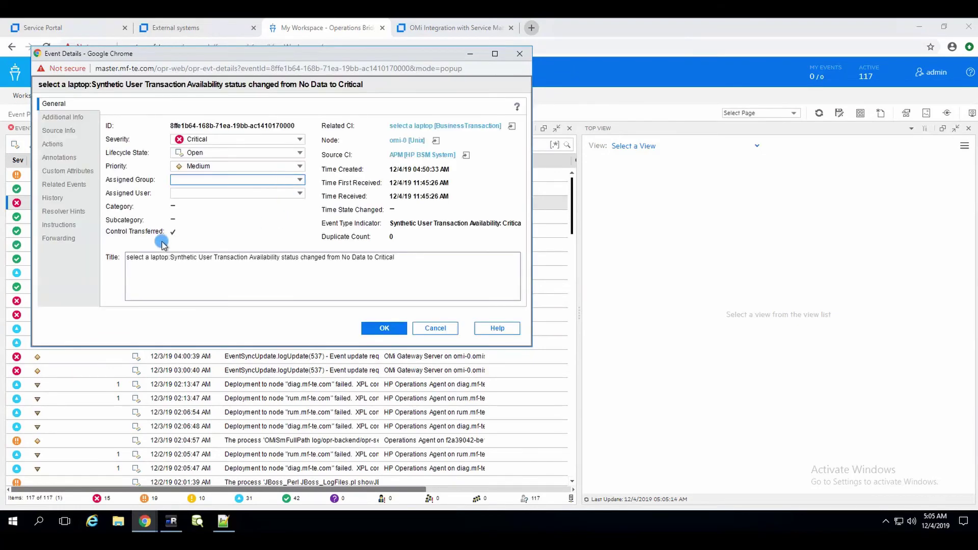
- From the event's Forwarding details, follow External Id link 27969 to the SMAX incident
click(72, 239)
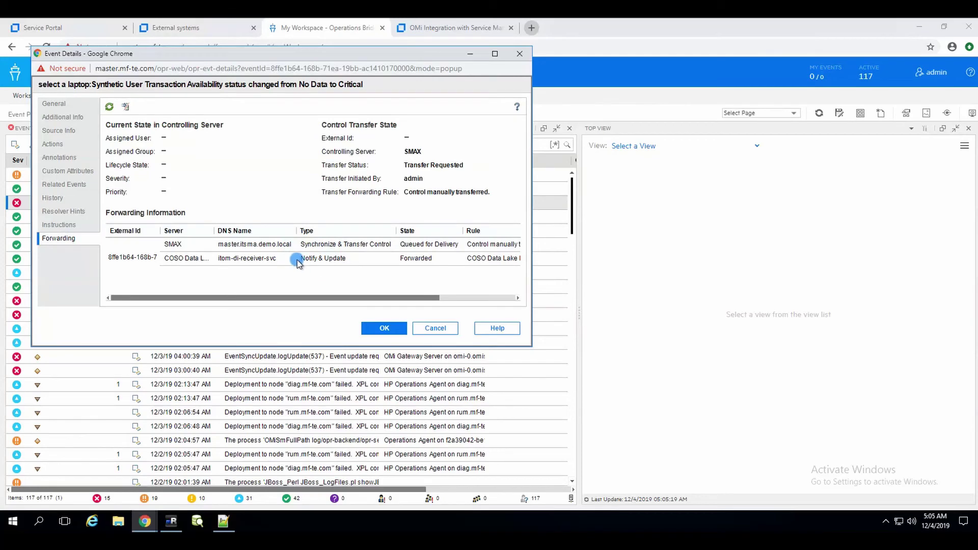
click(269, 296)
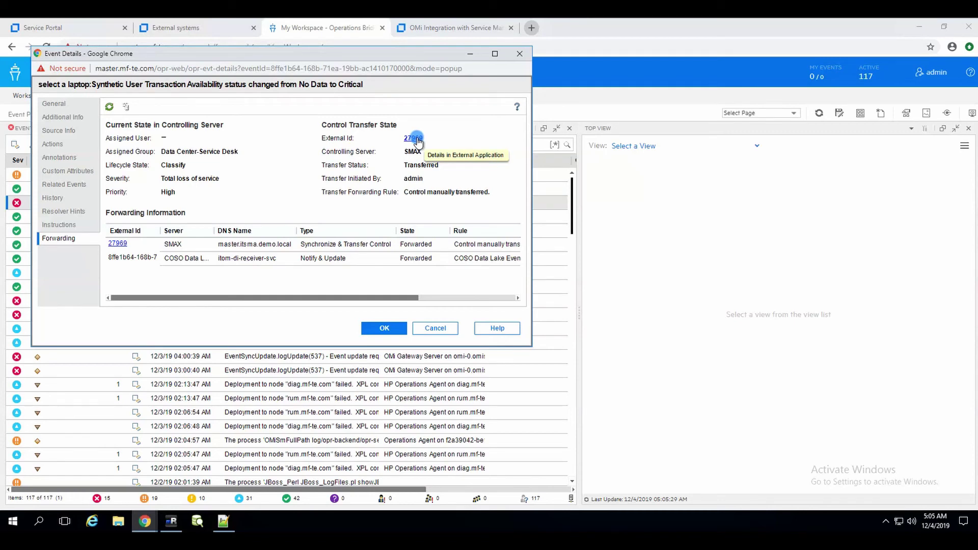
click(416, 138)
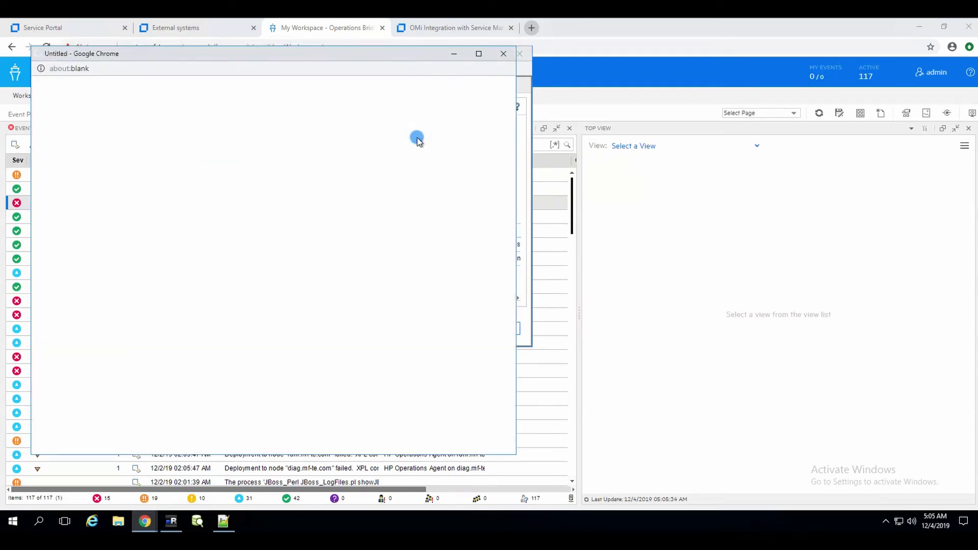
- Move the incident 27969 window aside and maximize it to show the full form
drag(356, 55, 646, 128)
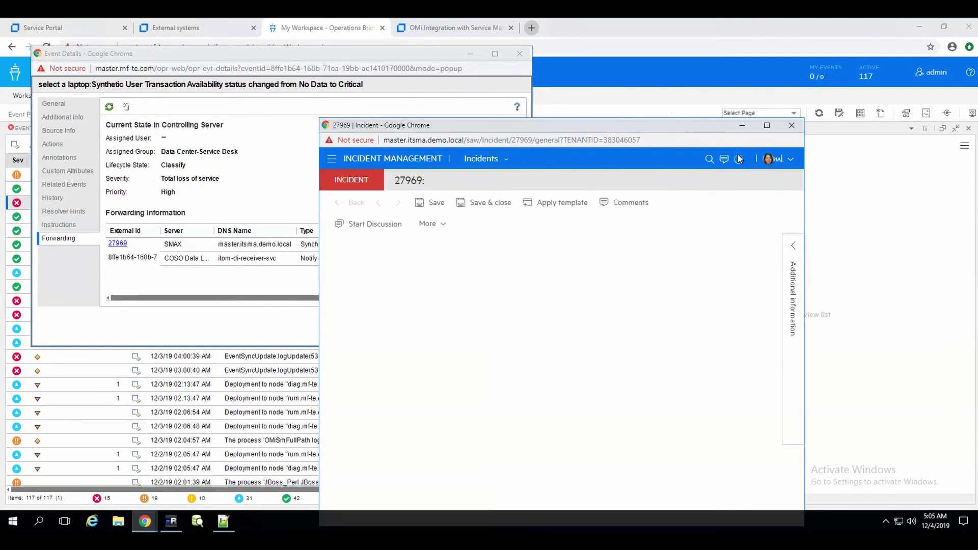
click(767, 126)
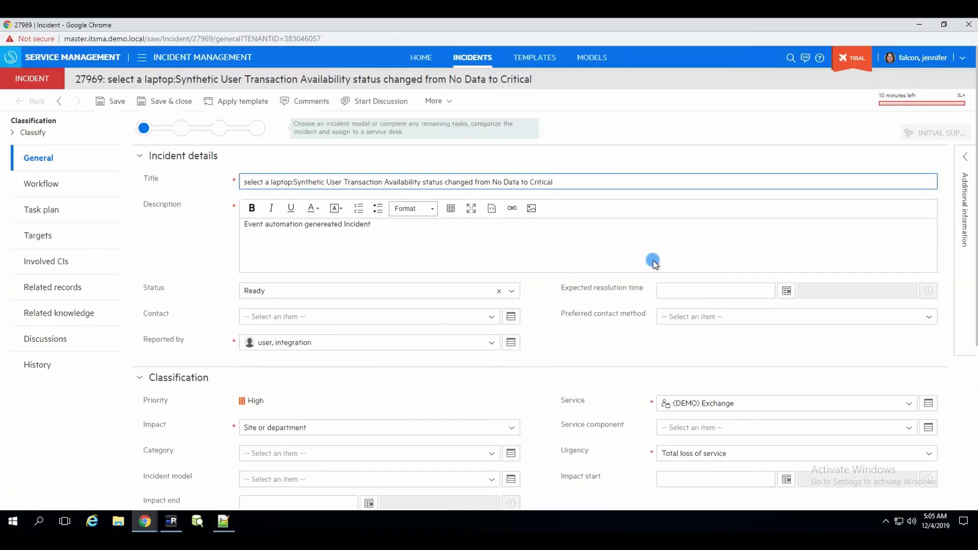
scroll(555, 290, down, 2)
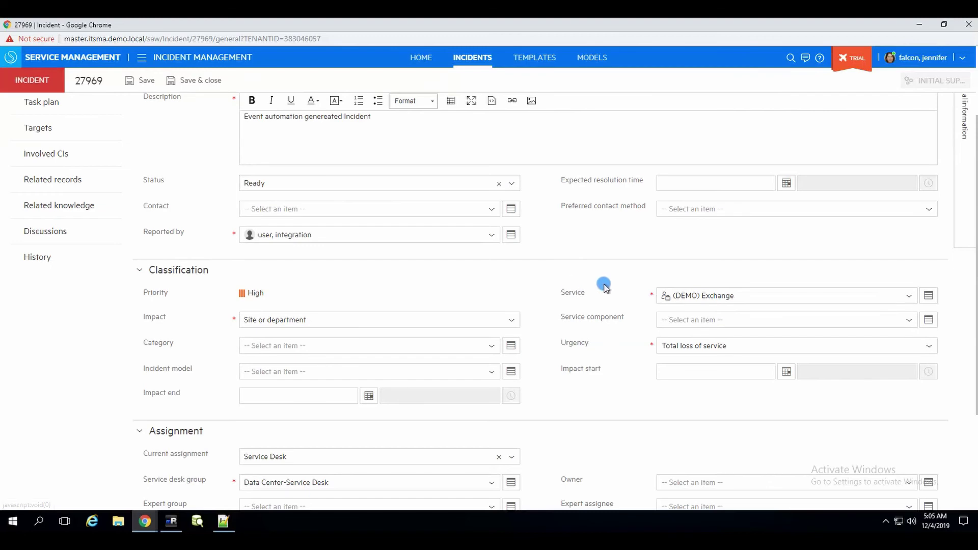
scroll(606, 287, up, 2)
scroll(573, 292, down, 2)
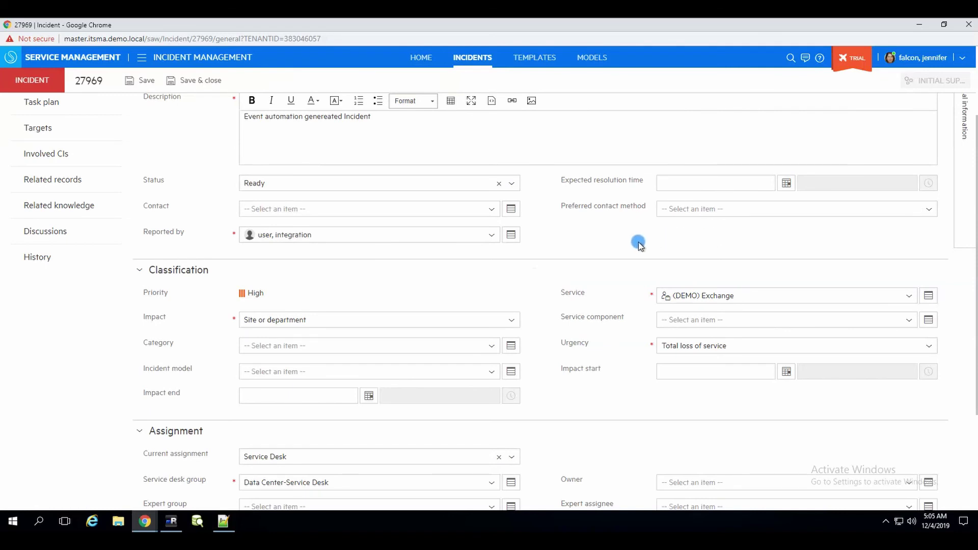
- Search the Category list and set incident 27969's category to Software
scroll(620, 239, down, 2)
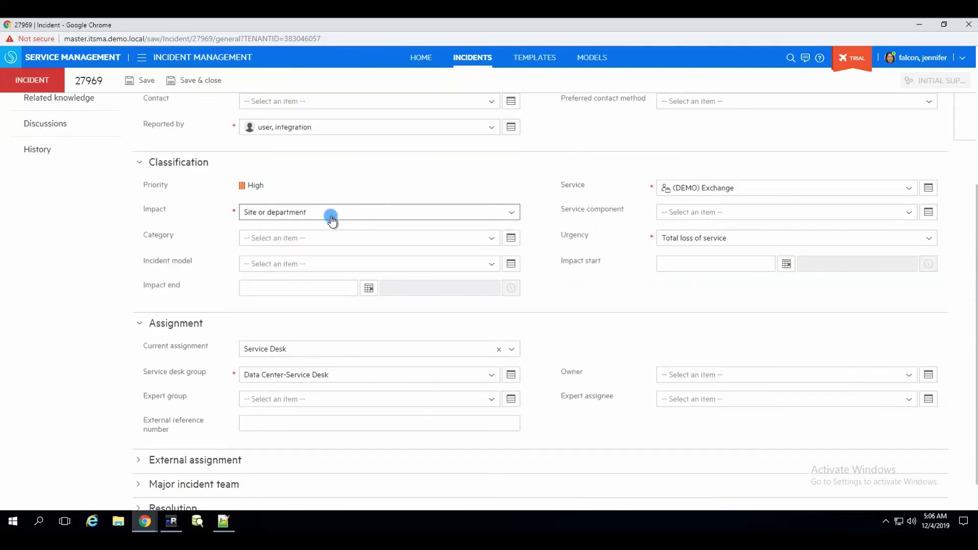
click(350, 240)
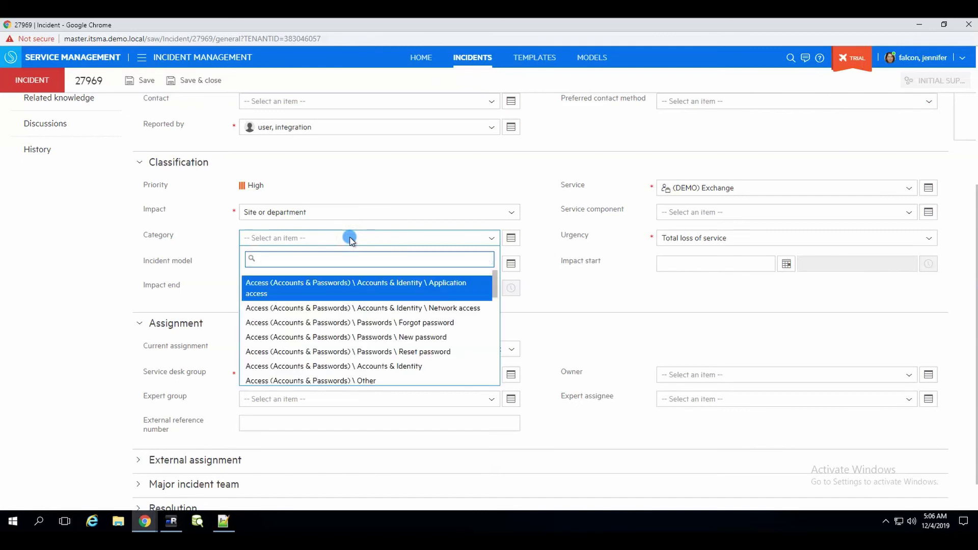
text(infras)
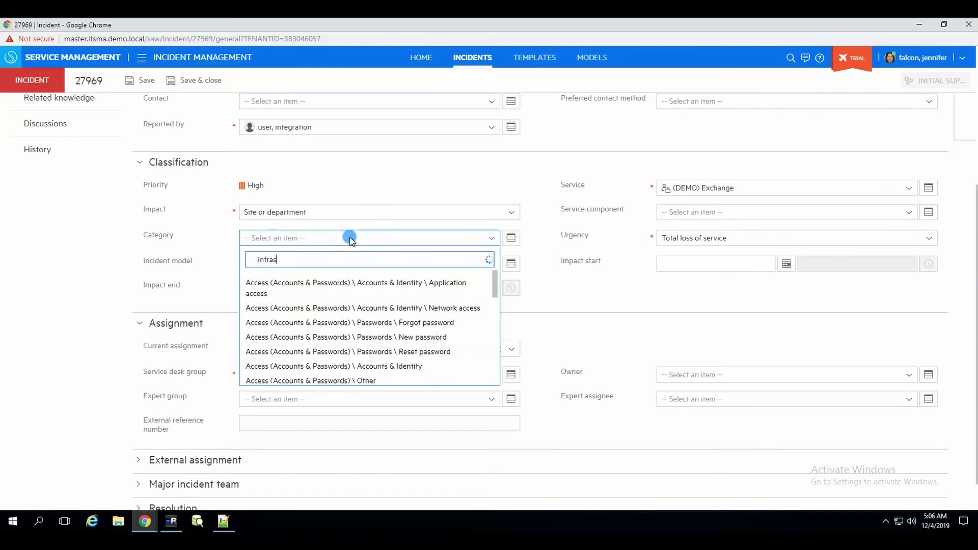
text(tr)
key(BackSpace)
key(BackSpace)
key(BackSpace)
key(BackSpace)
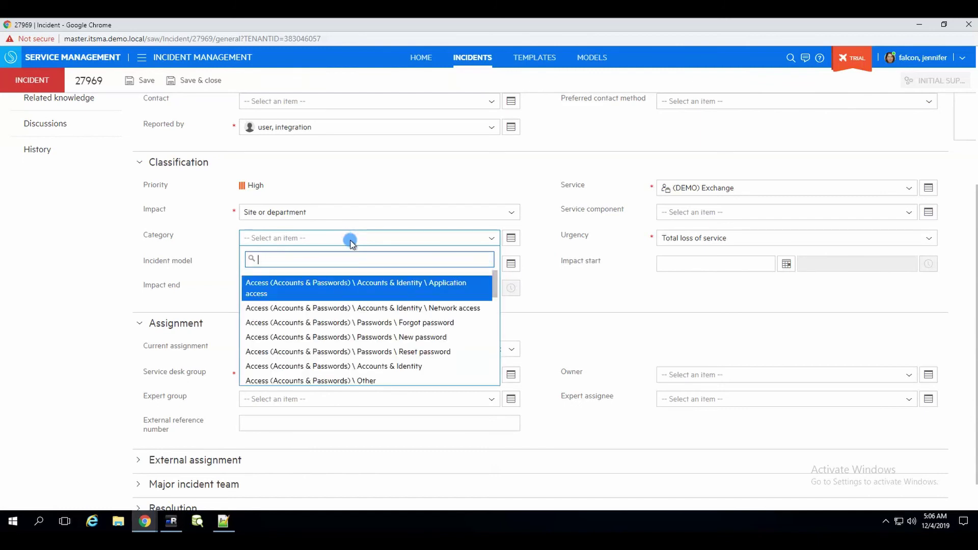
scroll(337, 315, down, 5)
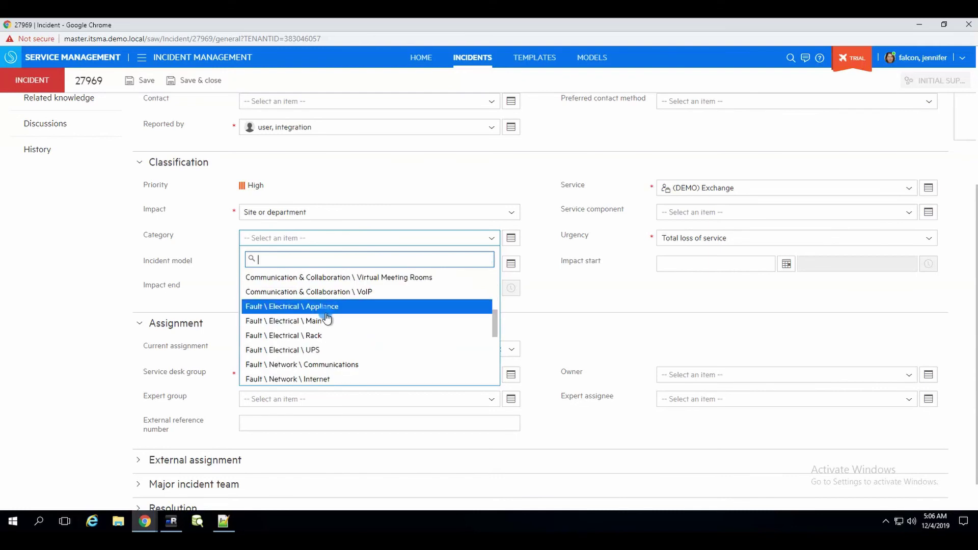
scroll(326, 317, down, 5)
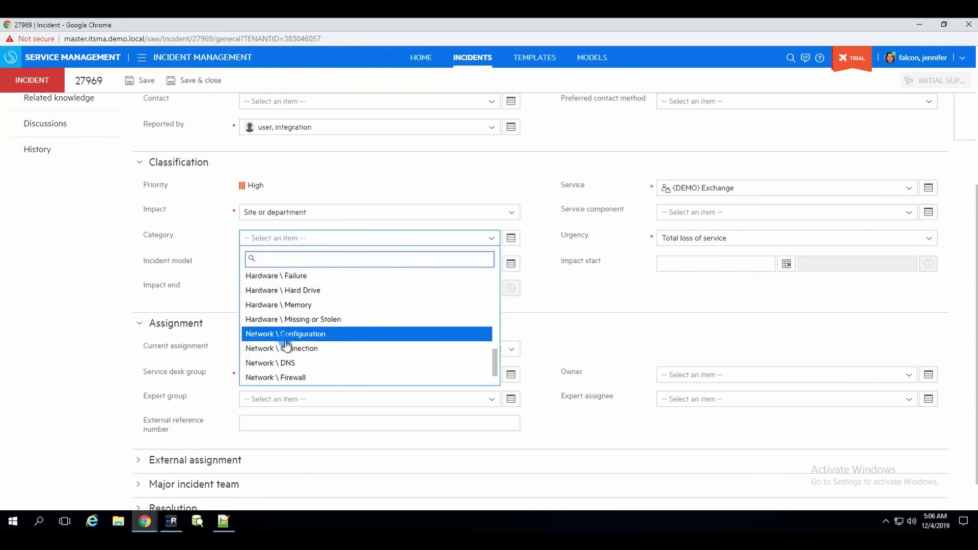
scroll(291, 331, up, 1)
scroll(295, 333, down, 5)
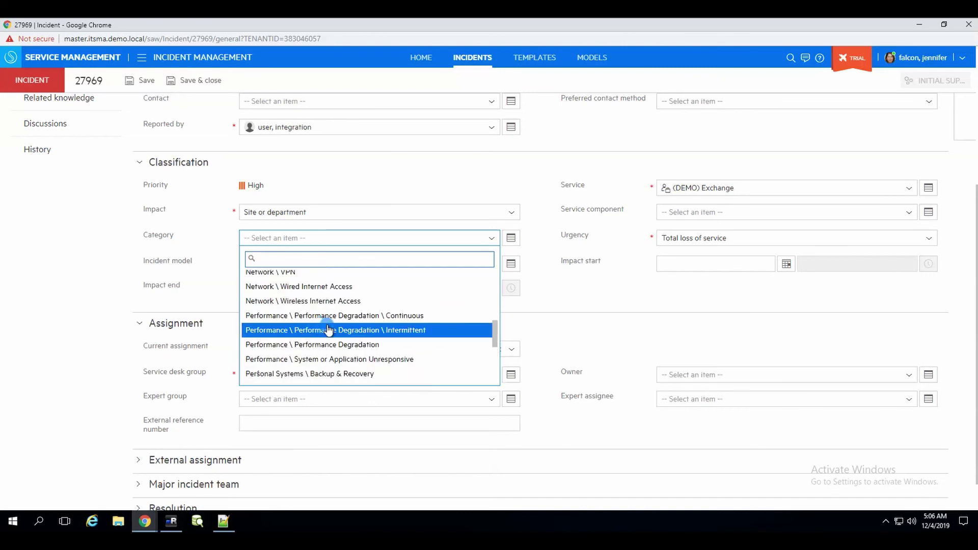
scroll(329, 331, down, 1)
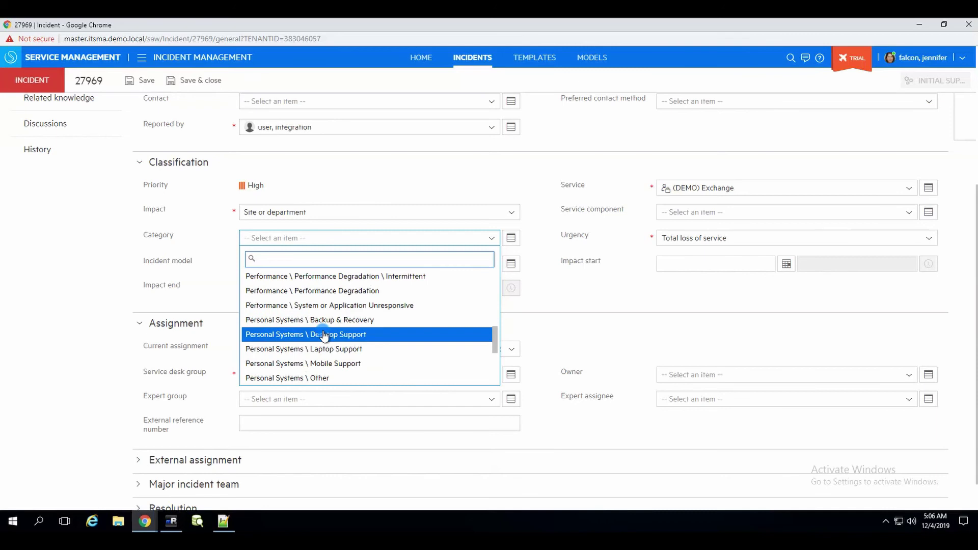
scroll(324, 336, down, 2)
scroll(339, 333, down, 3)
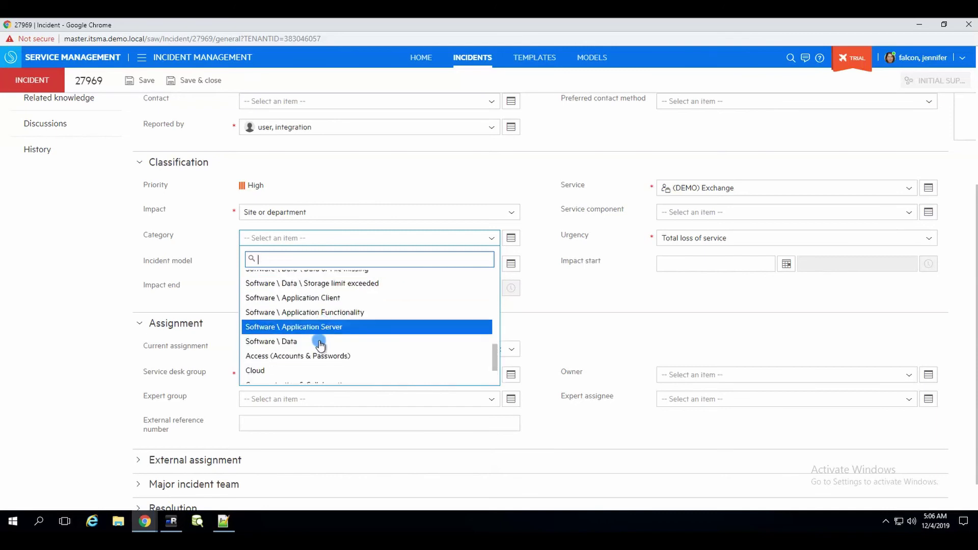
scroll(322, 344, up, 1)
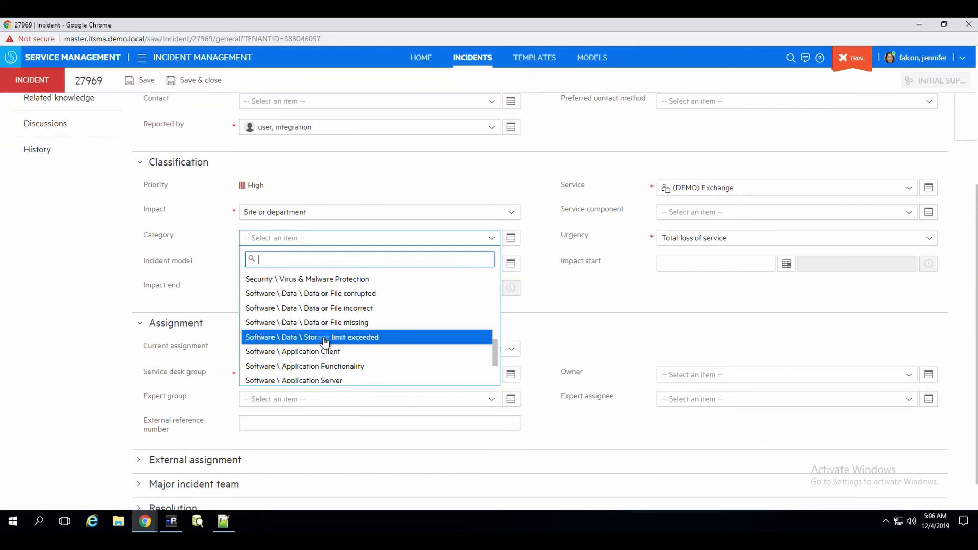
scroll(332, 336, down, 3)
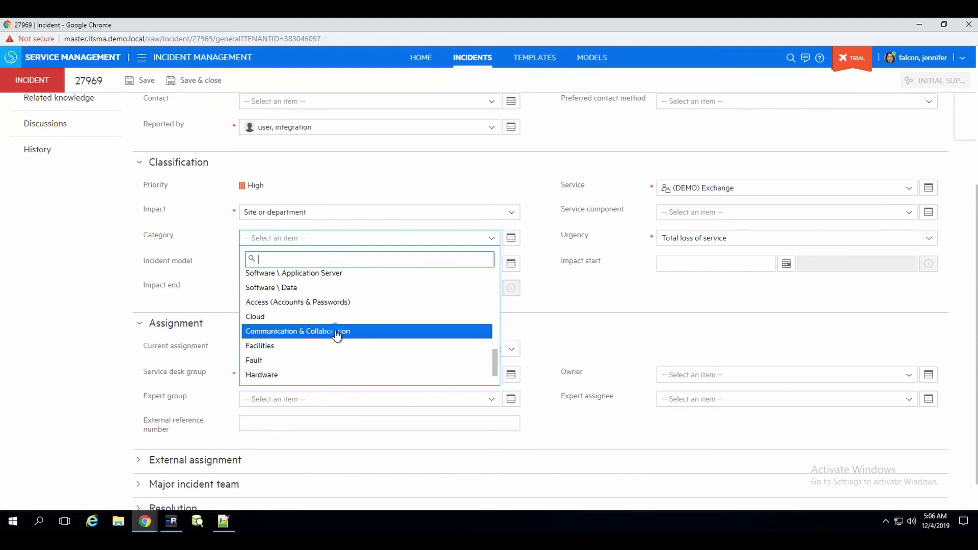
scroll(337, 335, down, 2)
scroll(337, 335, down, 1)
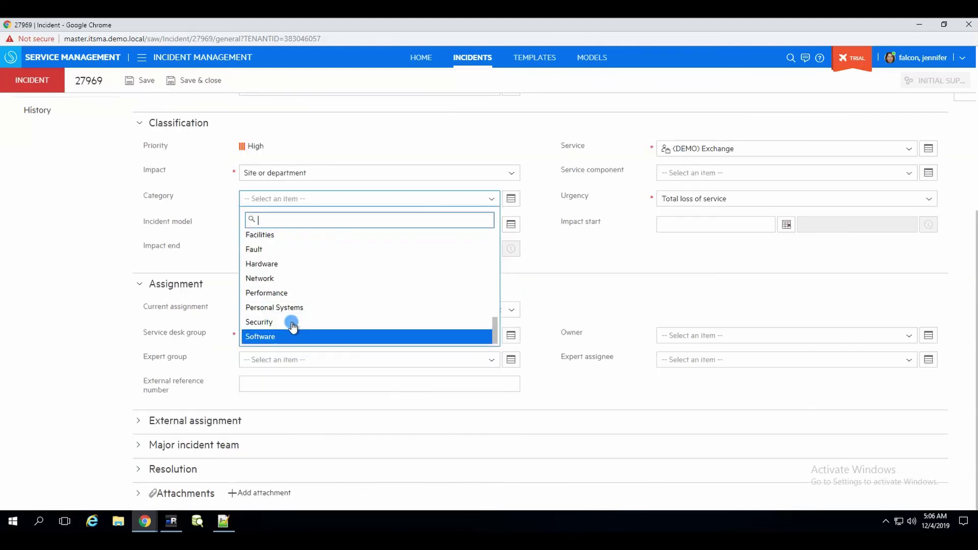
click(277, 337)
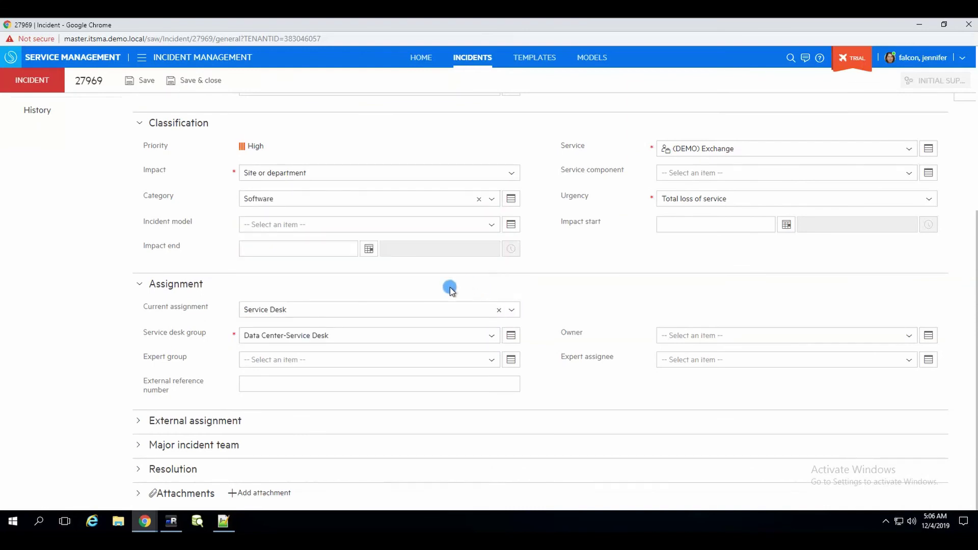
- Set the incident model to Major Incident and the expert group to Incident Managers
click(316, 226)
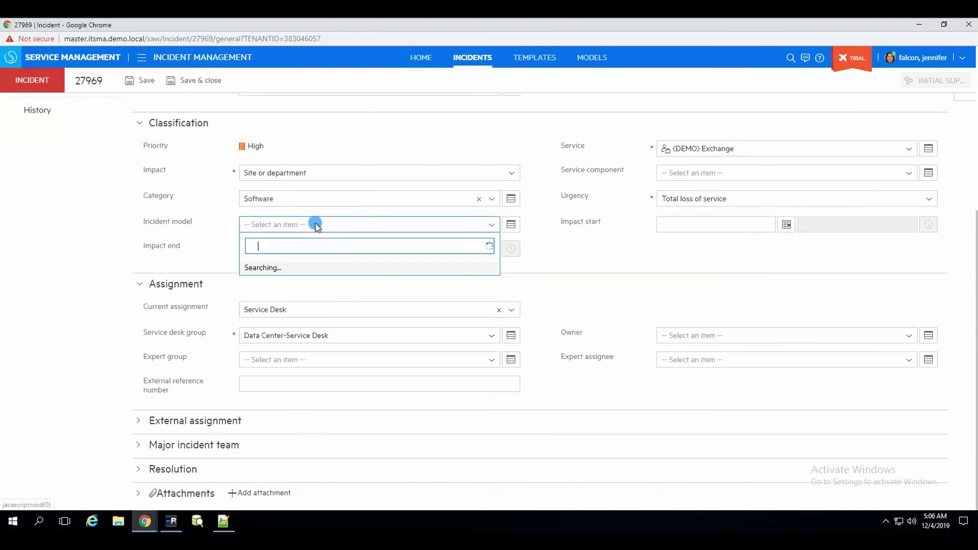
click(285, 270)
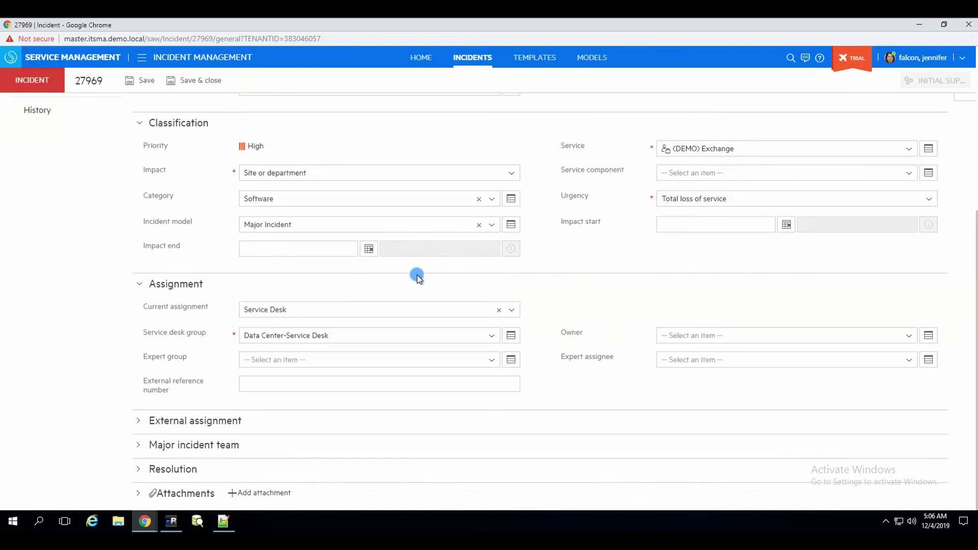
click(305, 359)
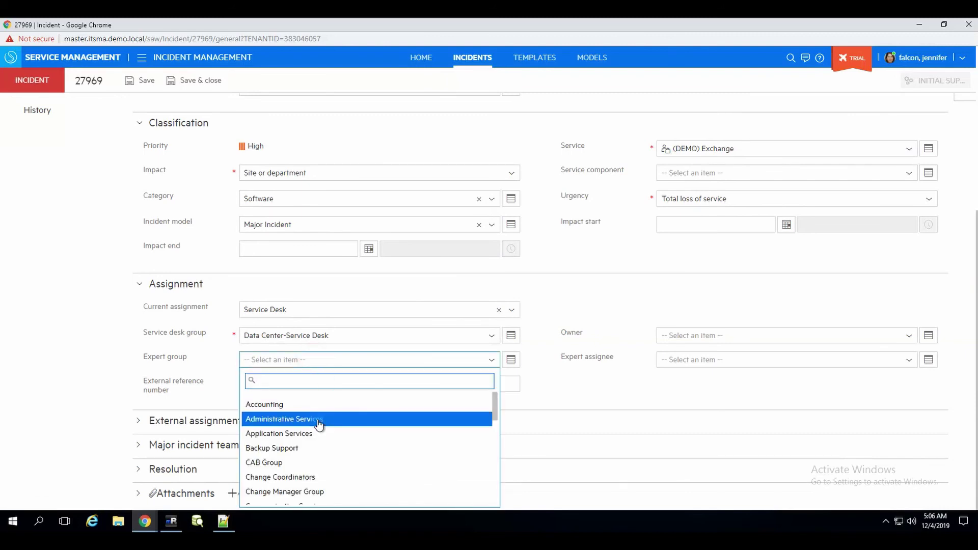
scroll(329, 423, down, 3)
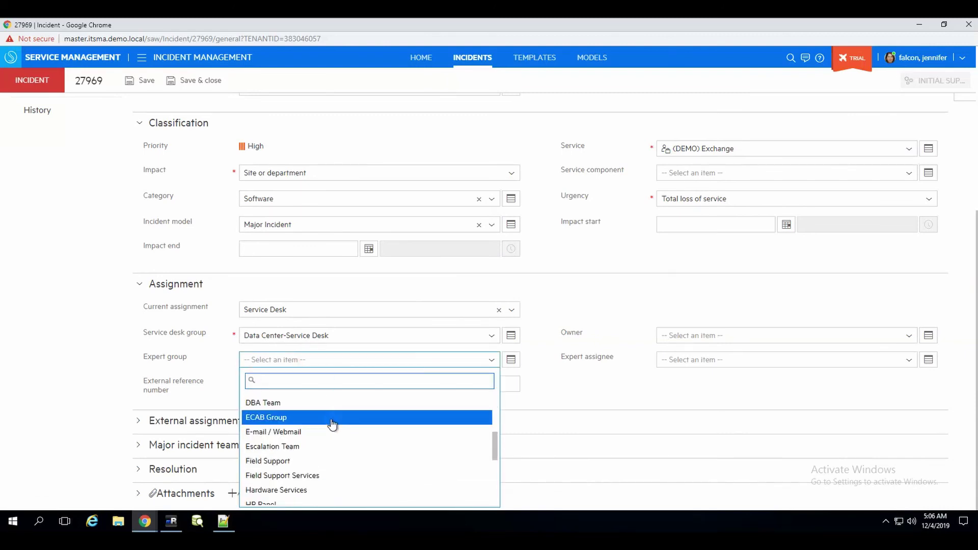
scroll(314, 444, down, 4)
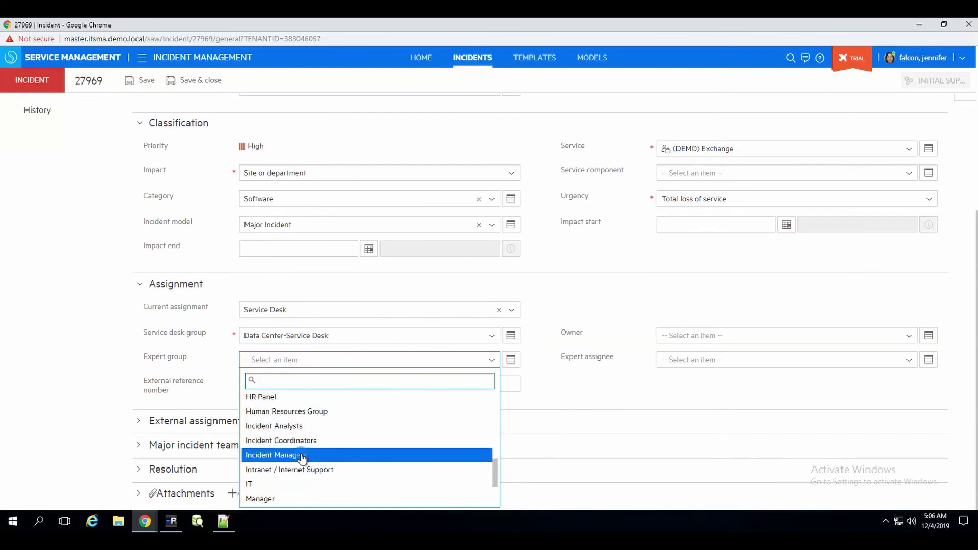
click(300, 456)
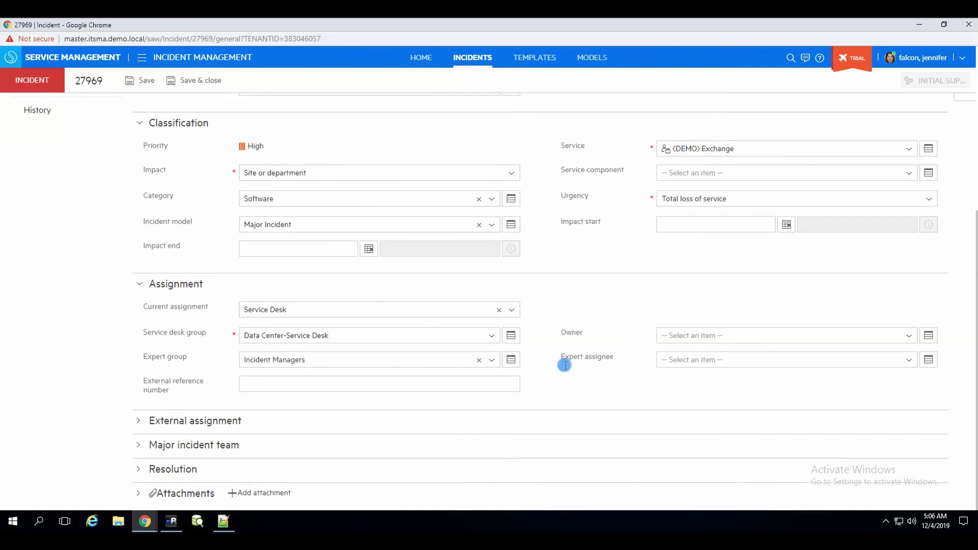
- Make the logged-in agent both owner and expert assignee, then save the incident
click(722, 341)
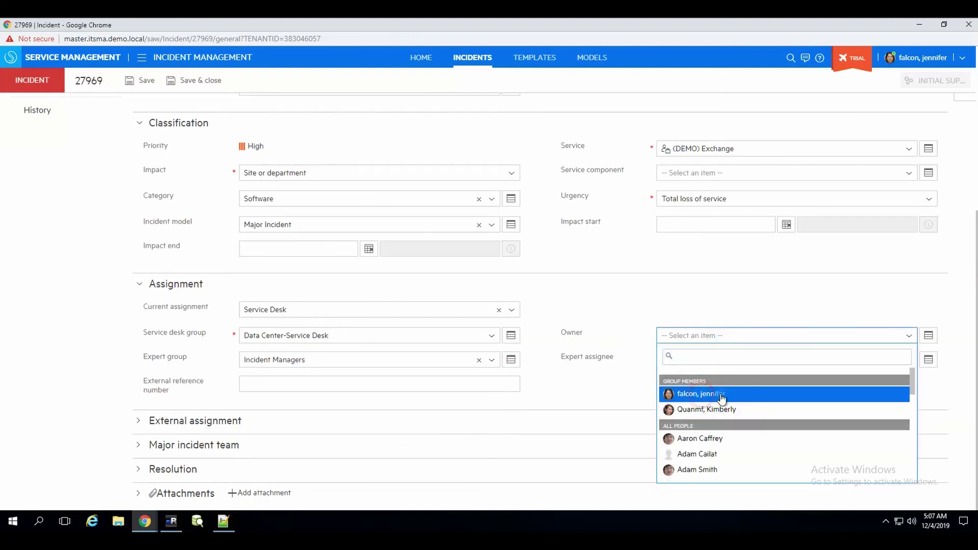
click(714, 395)
click(719, 362)
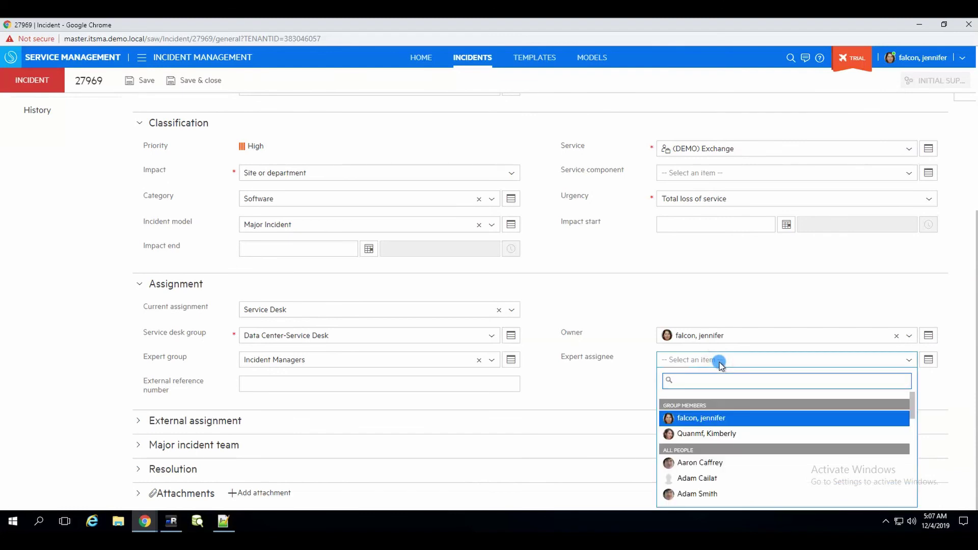
click(696, 426)
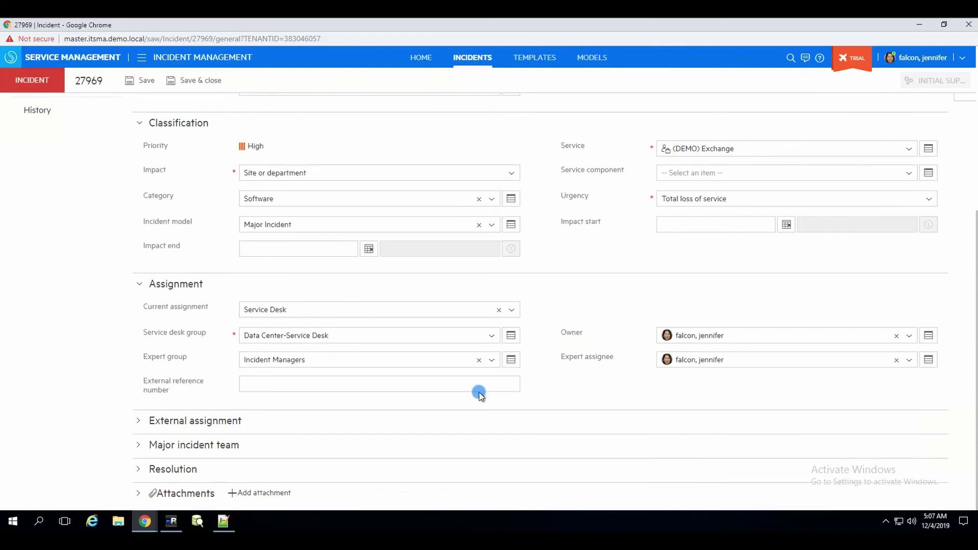
click(146, 94)
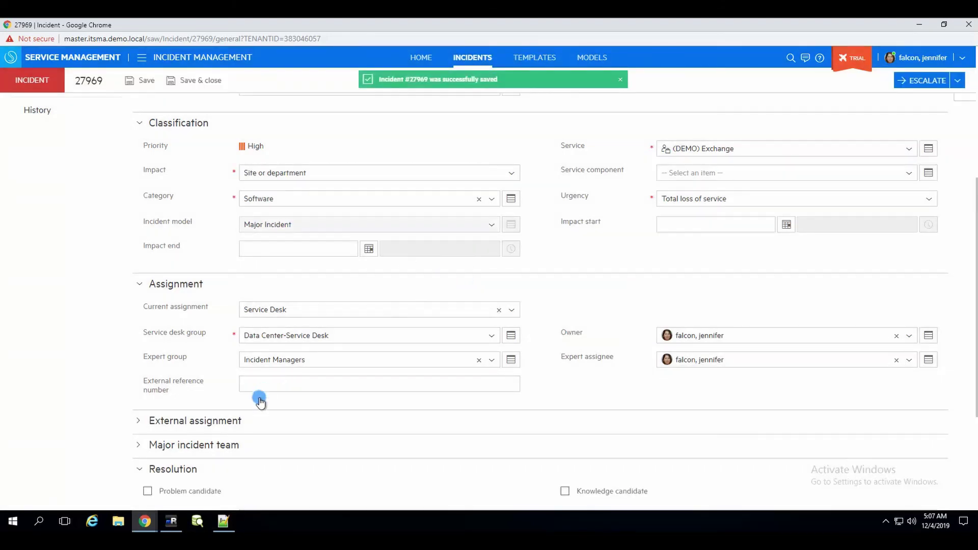
- Refresh the OBM event details to see the synced assignee and Initial support state, then return to the incident
mouse_move(138, 527)
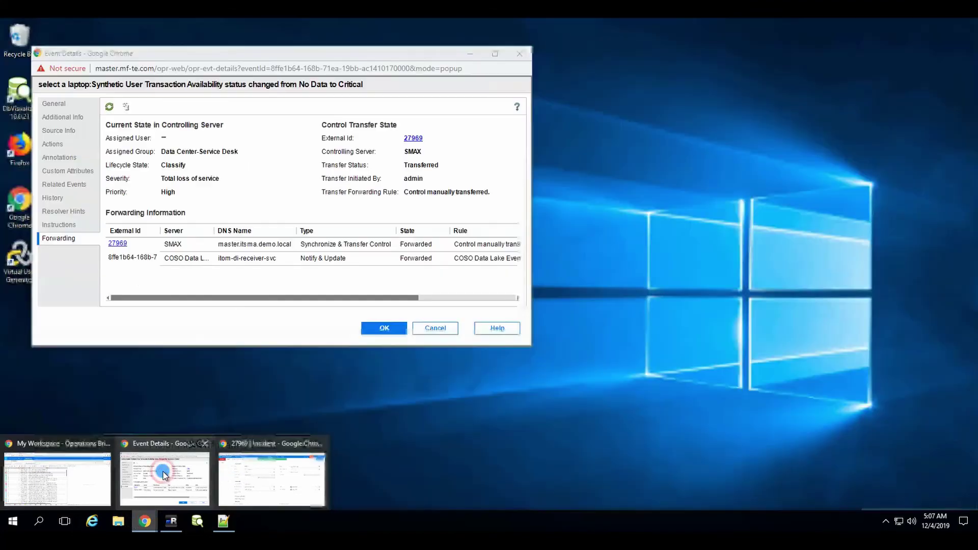
click(163, 475)
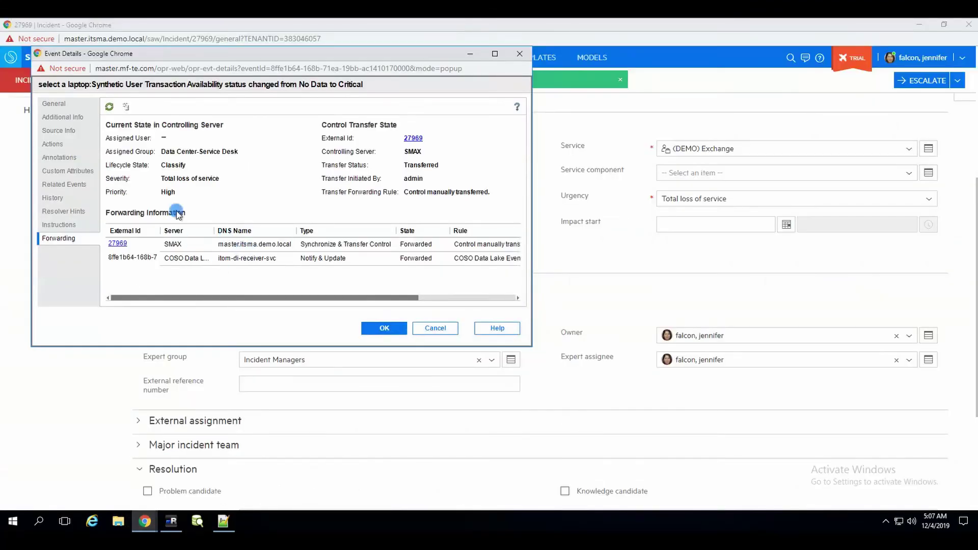
click(109, 107)
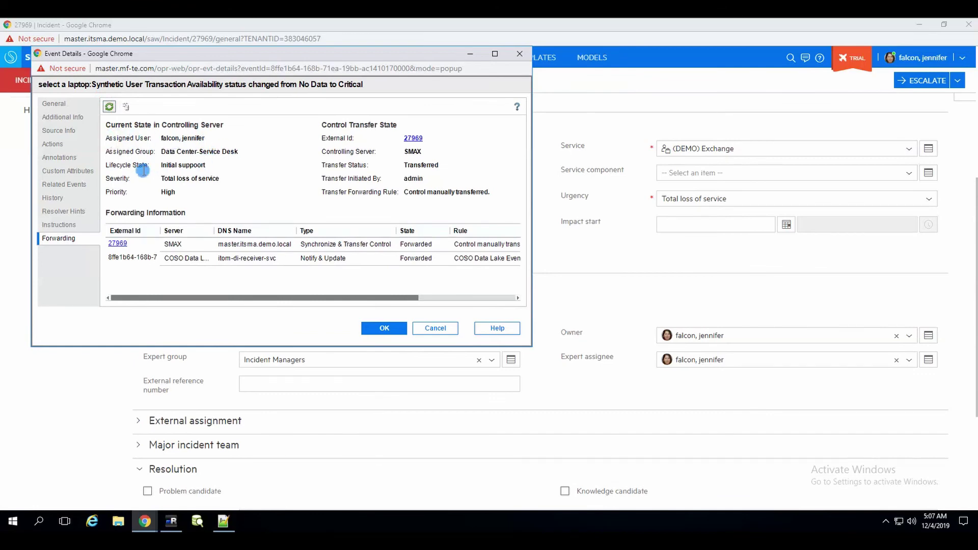
click(602, 81)
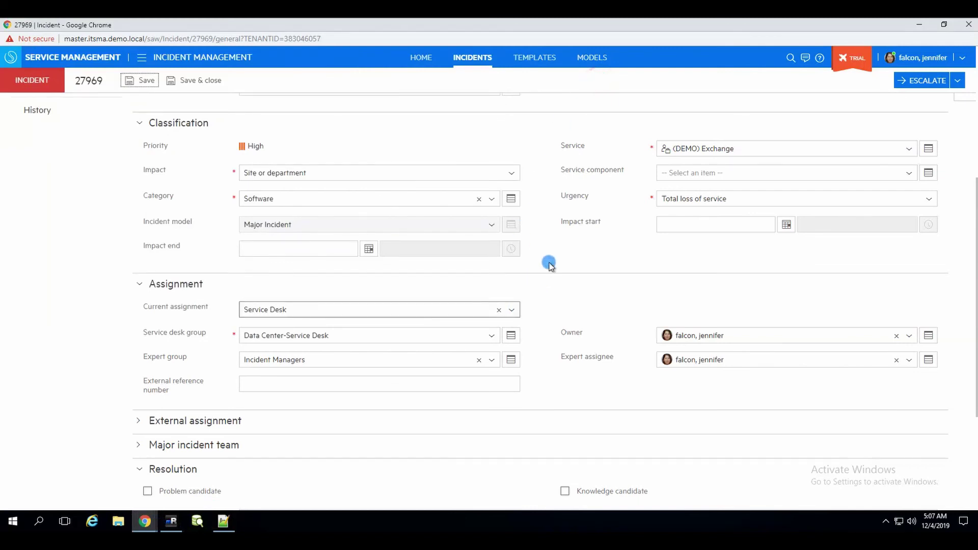
- Enter the solution note 'solved' and set the completion code to No fault found
scroll(509, 296, down, 2)
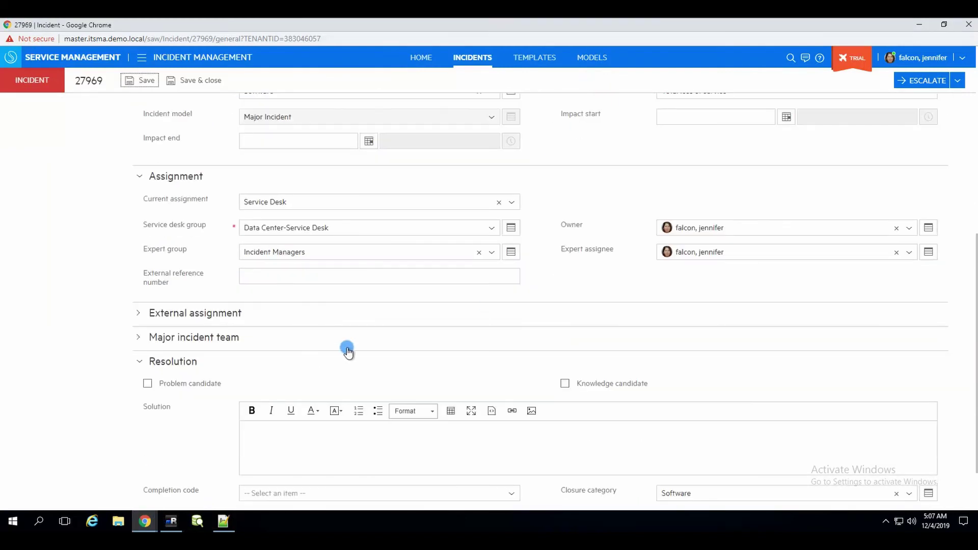
scroll(406, 349, down, 1)
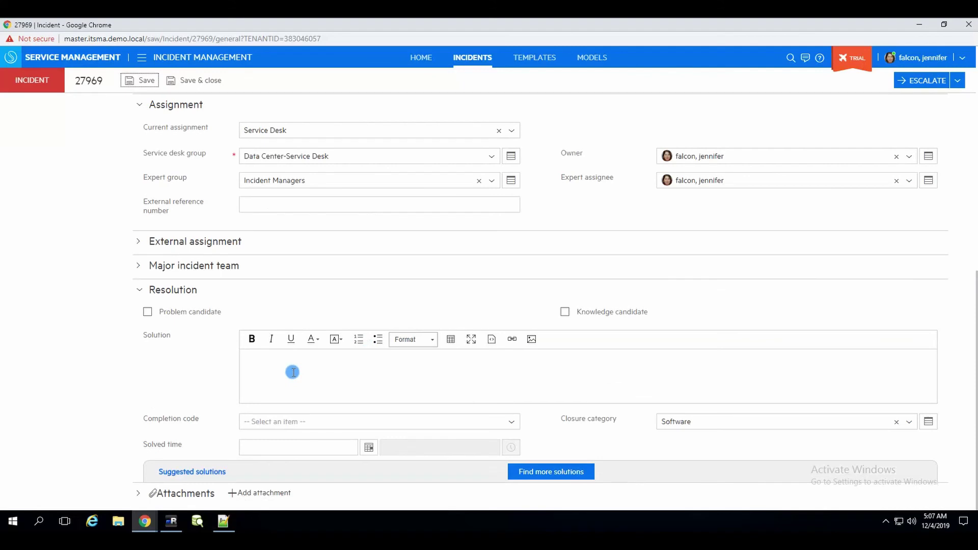
click(306, 377)
text(solved)
click(459, 422)
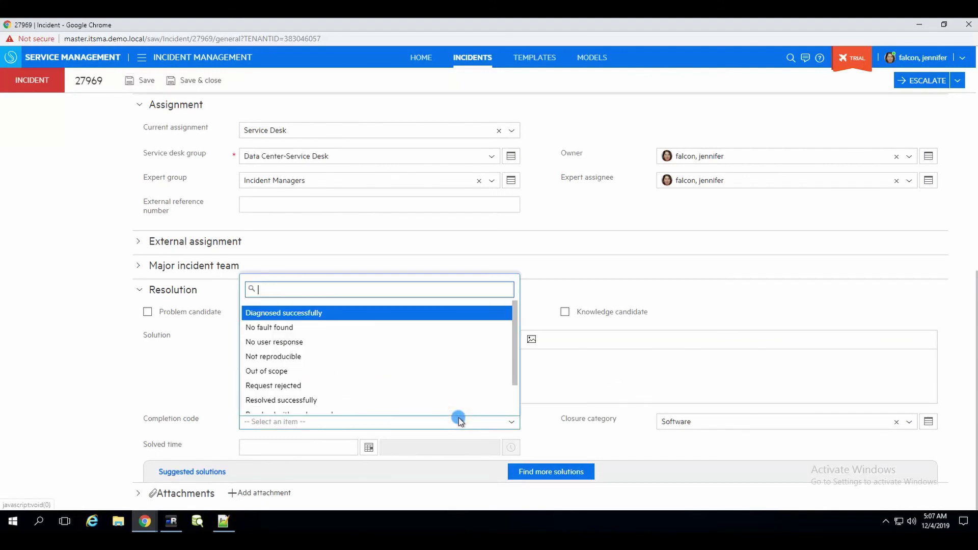
click(284, 325)
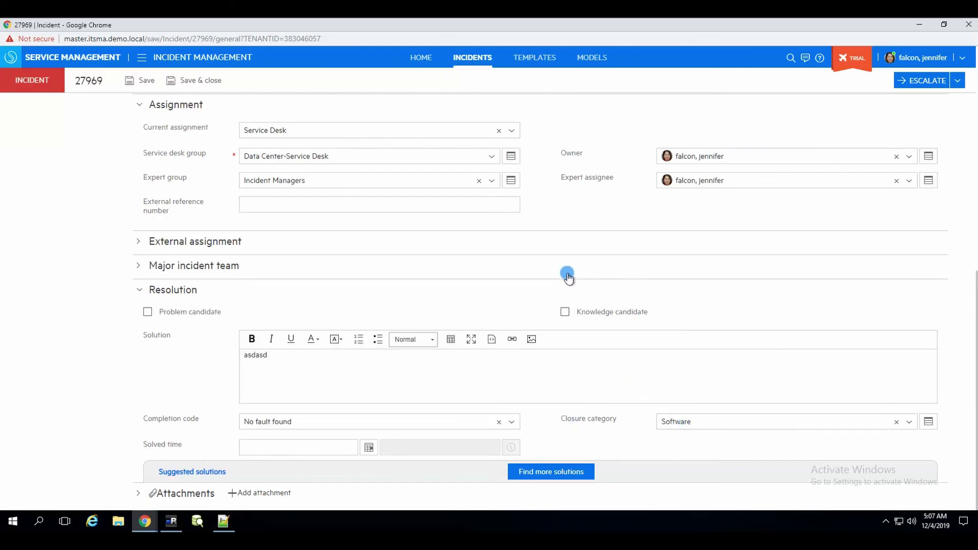
scroll(569, 275, up, 10)
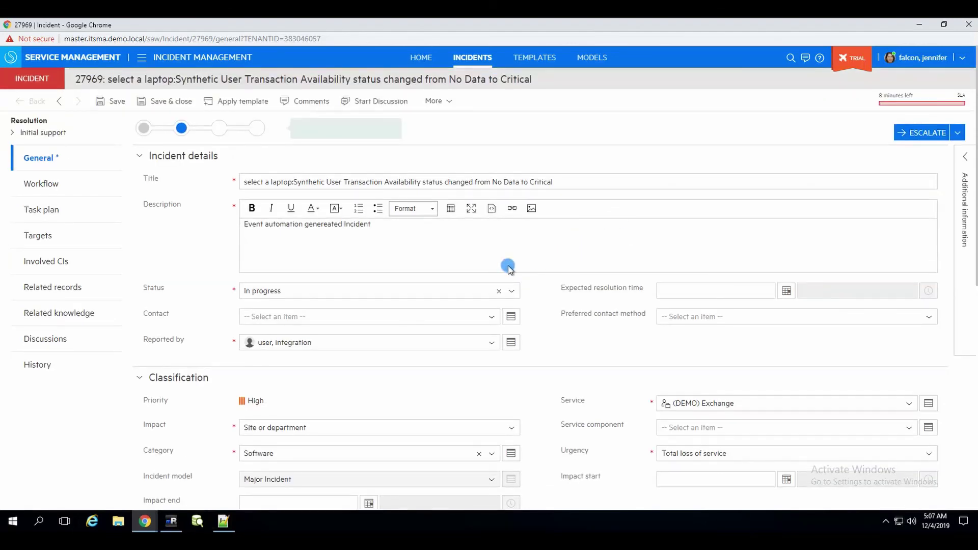
- Keep the incident status at In progress and save the incident
click(469, 293)
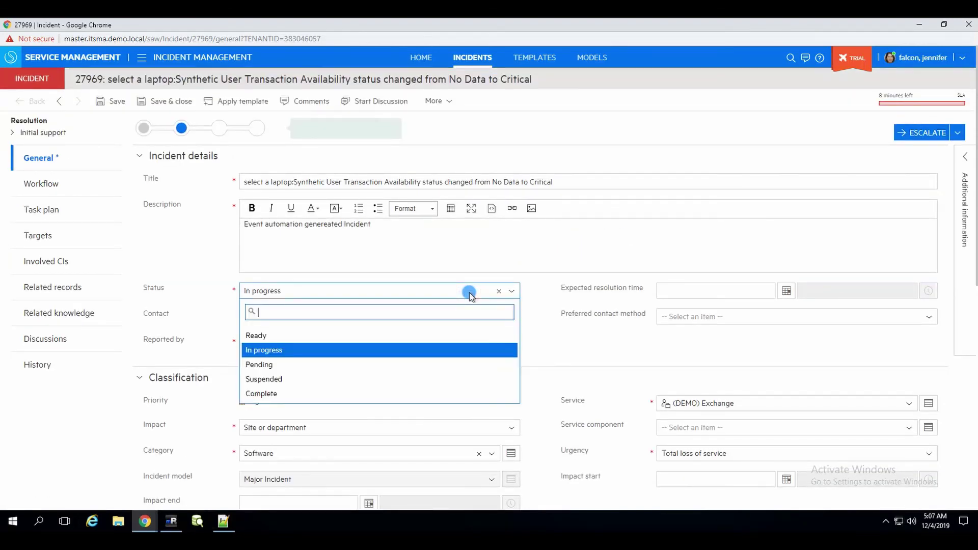
click(257, 336)
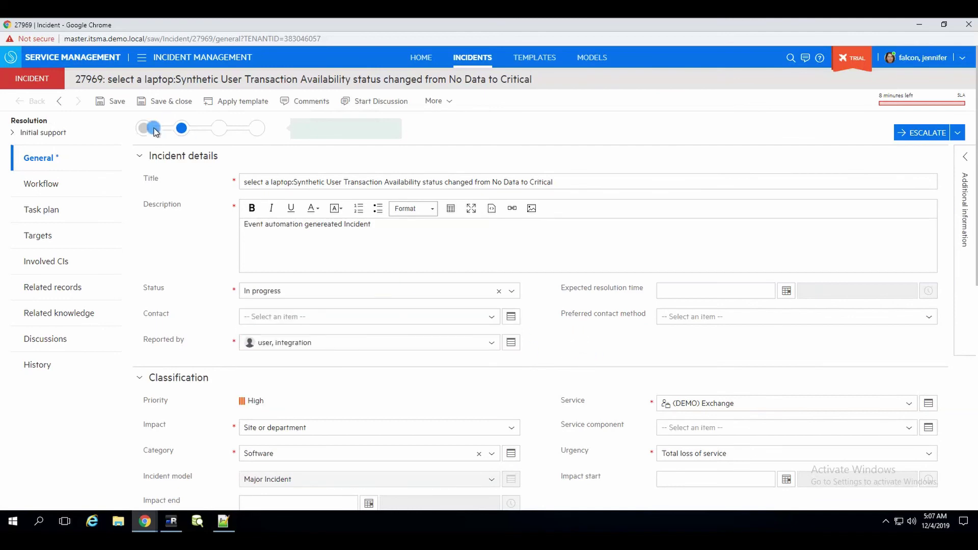
click(114, 101)
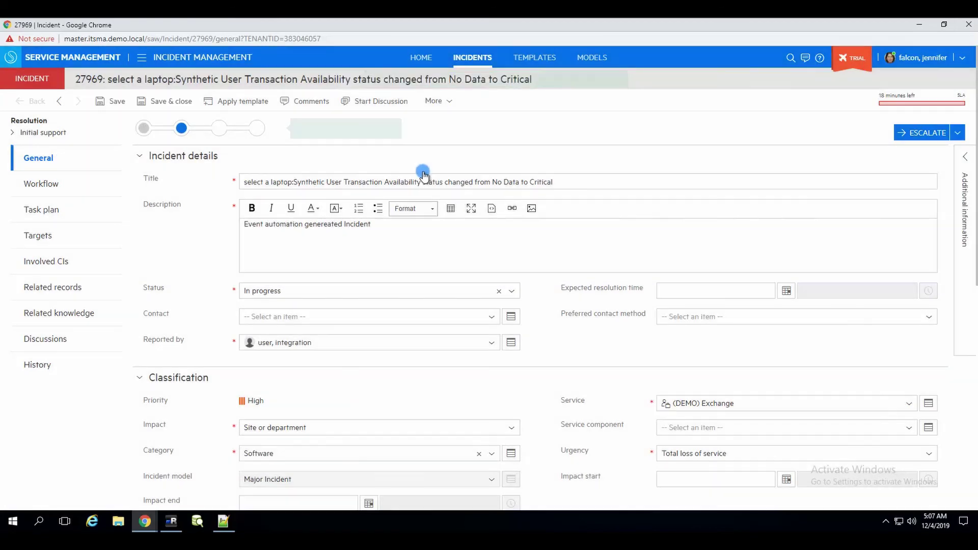
- Bring the OBM Event Details window forward and refresh it to check the sync
click(144, 521)
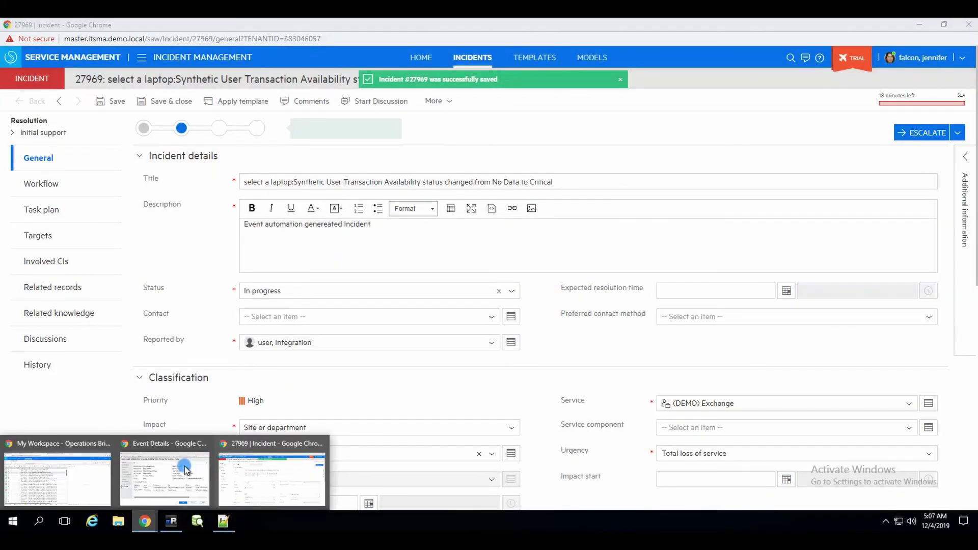
click(183, 469)
click(109, 107)
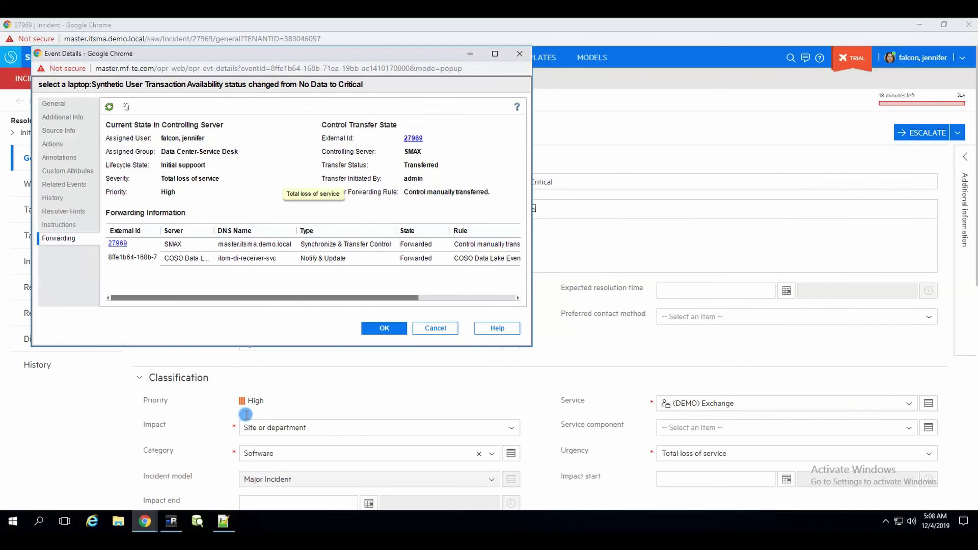
- Close the incident window and Event Details popup, then go to the External systems page
click(144, 523)
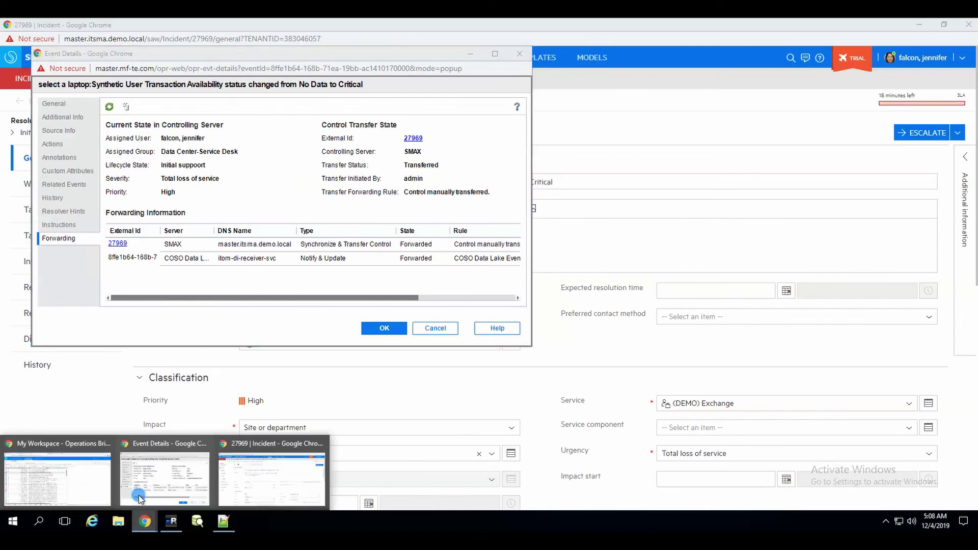
click(97, 485)
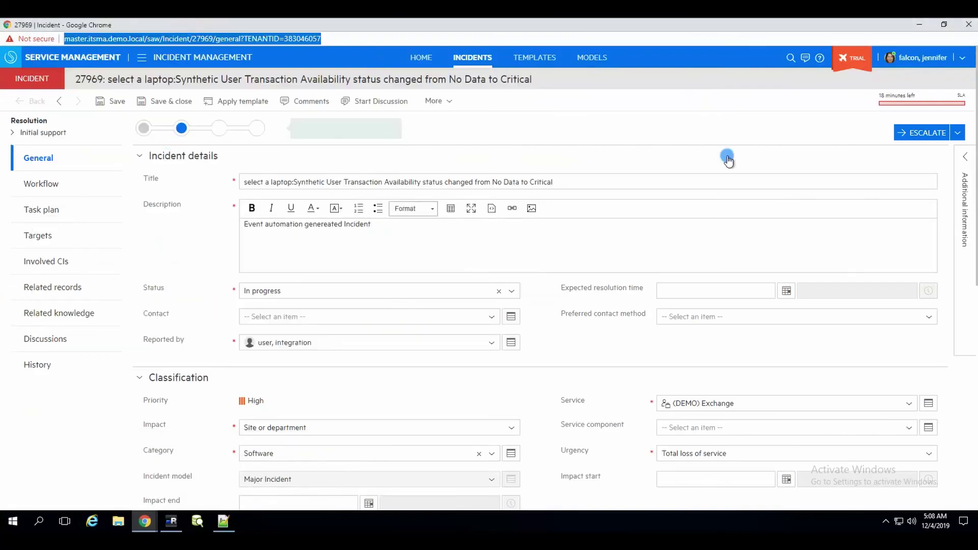
click(967, 39)
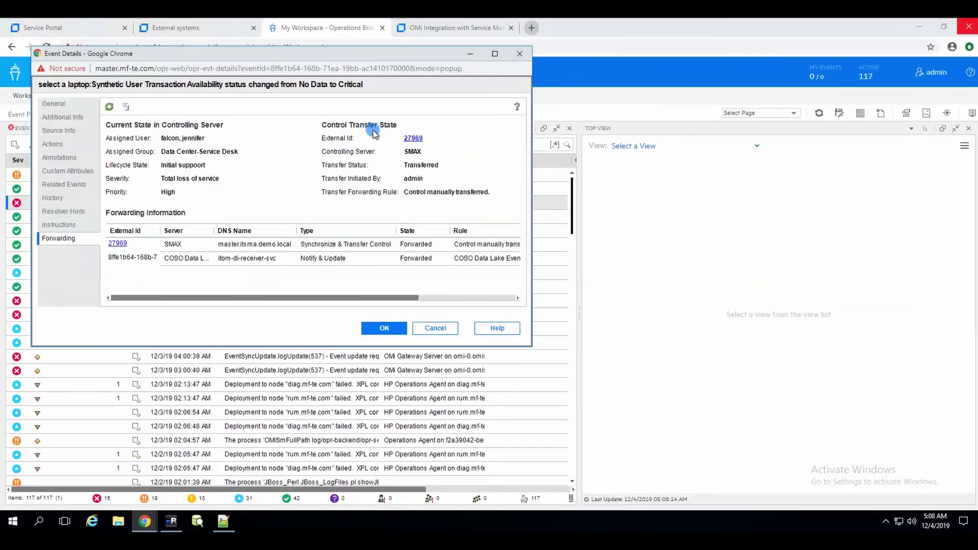
click(968, 24)
click(513, 57)
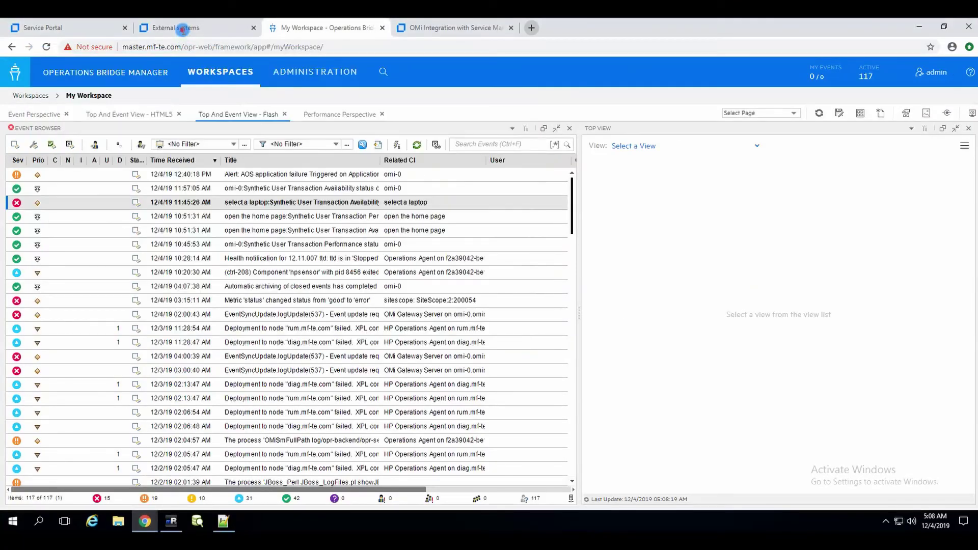
click(181, 28)
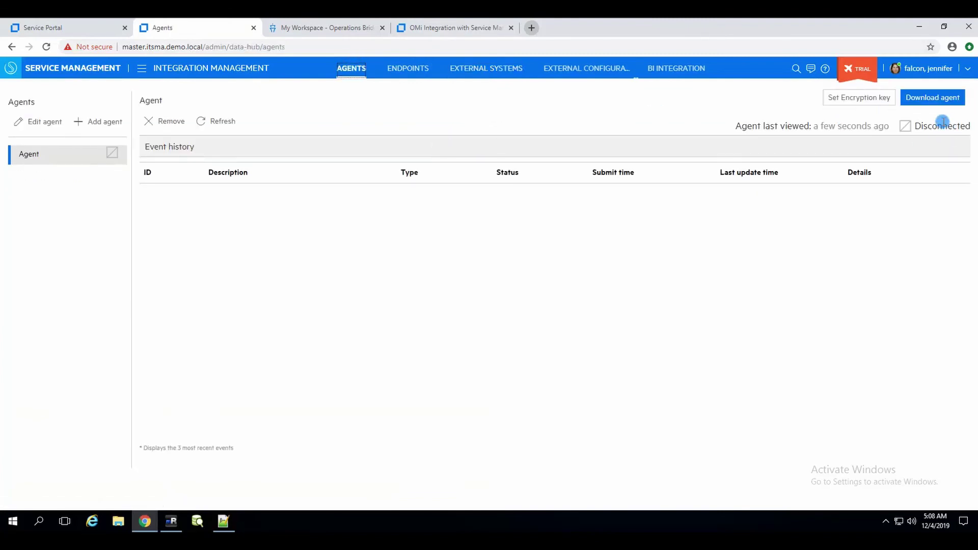
- Refresh the Disconnected agent's empty event history, then go to the OMi Integration marketplace page
click(220, 121)
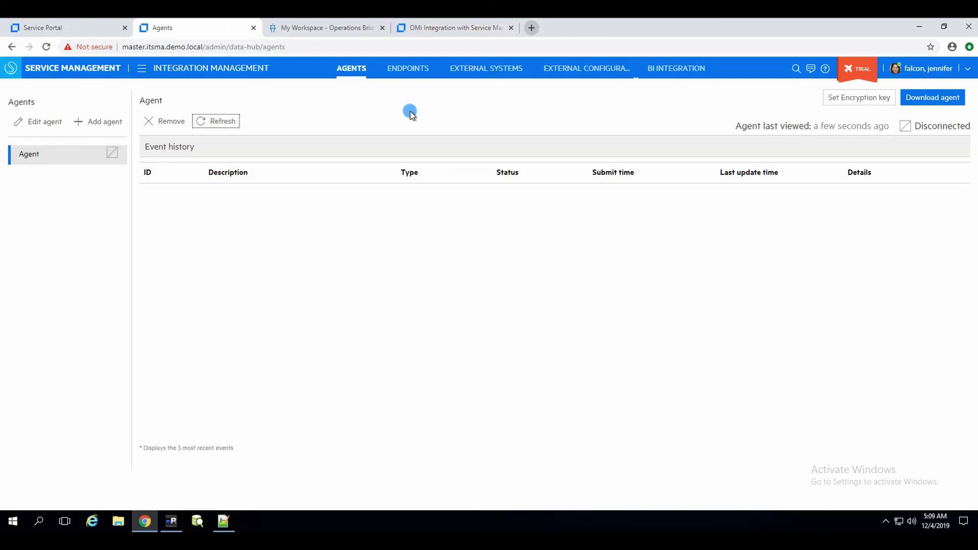
click(461, 27)
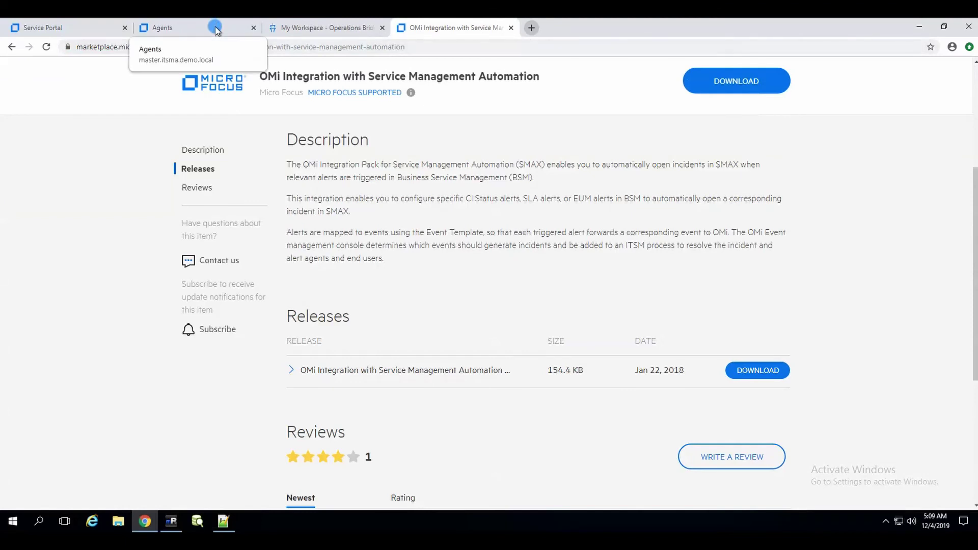